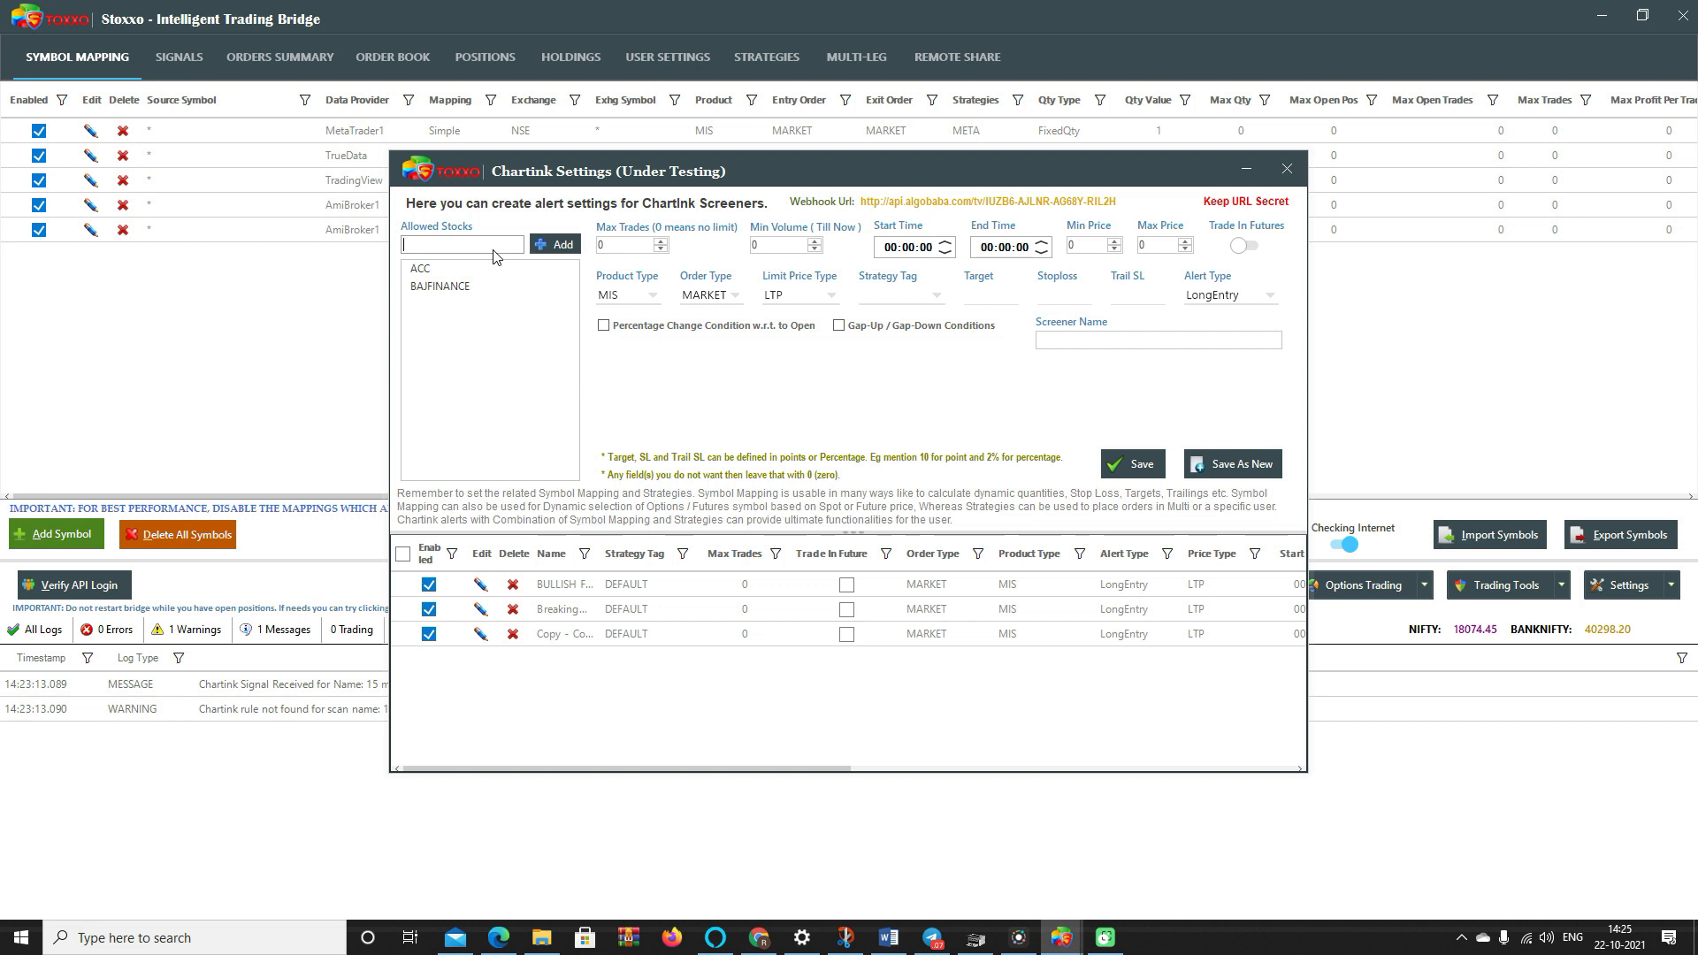
- Add ALL to the Chartink allowed stocks and confirm allowing all symbols
{"action": "type", "text": "ALL"}
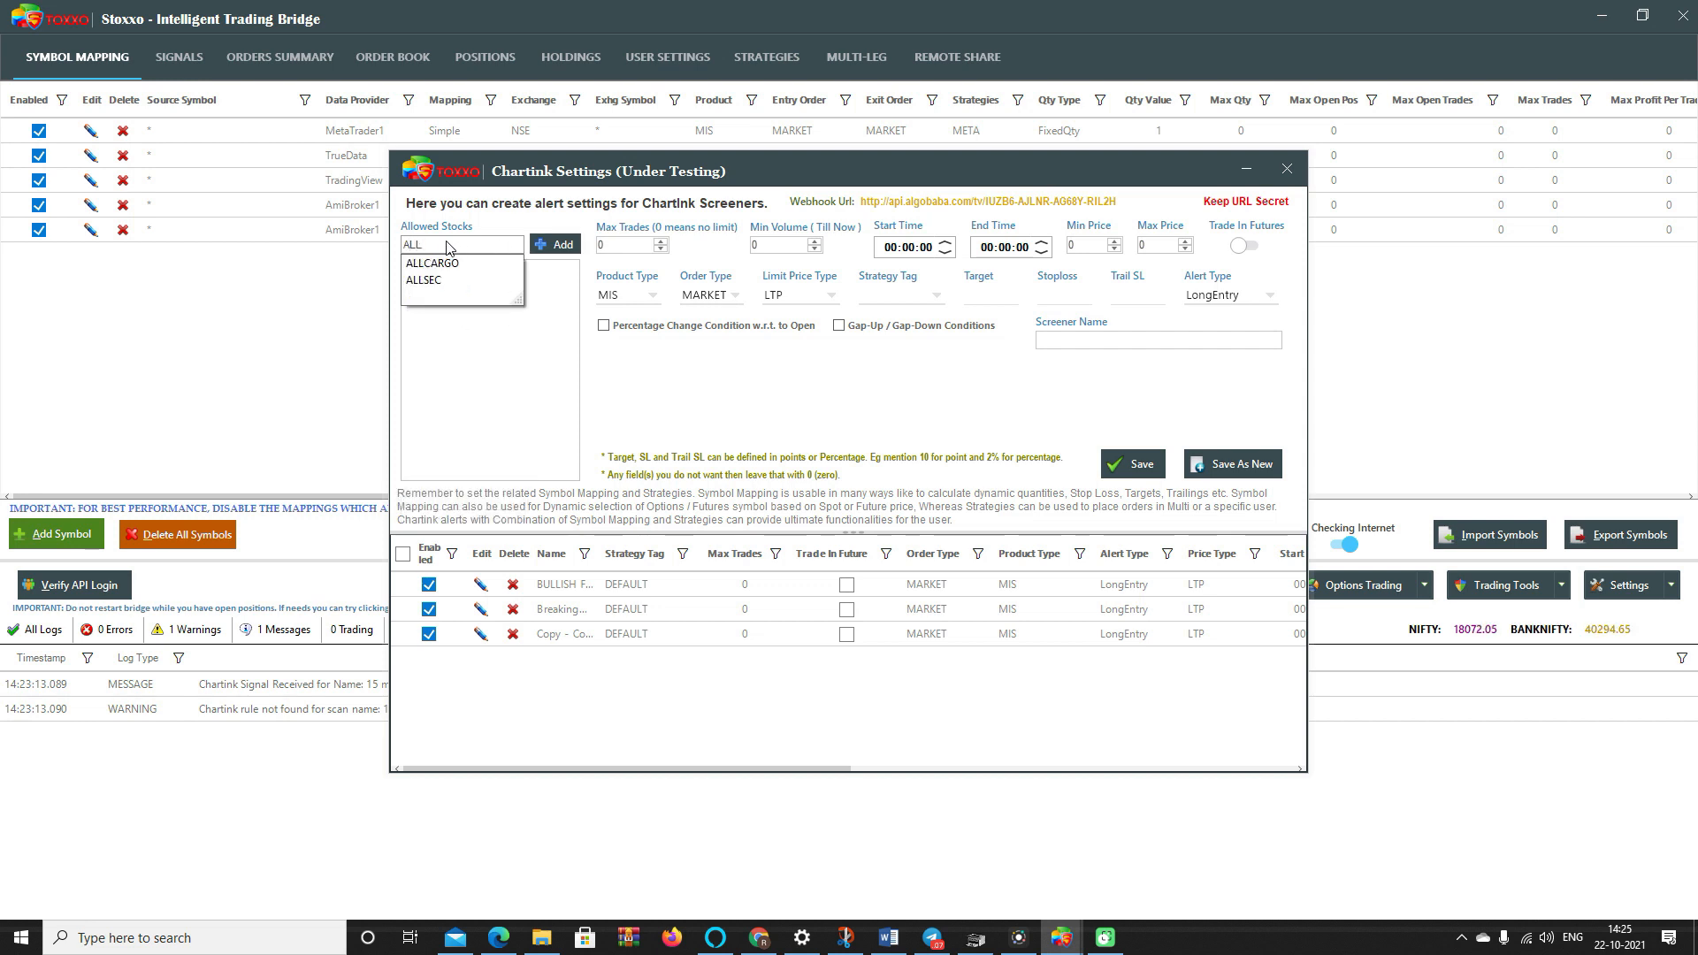
{"action": "left_click", "coordinate": [555, 244]}
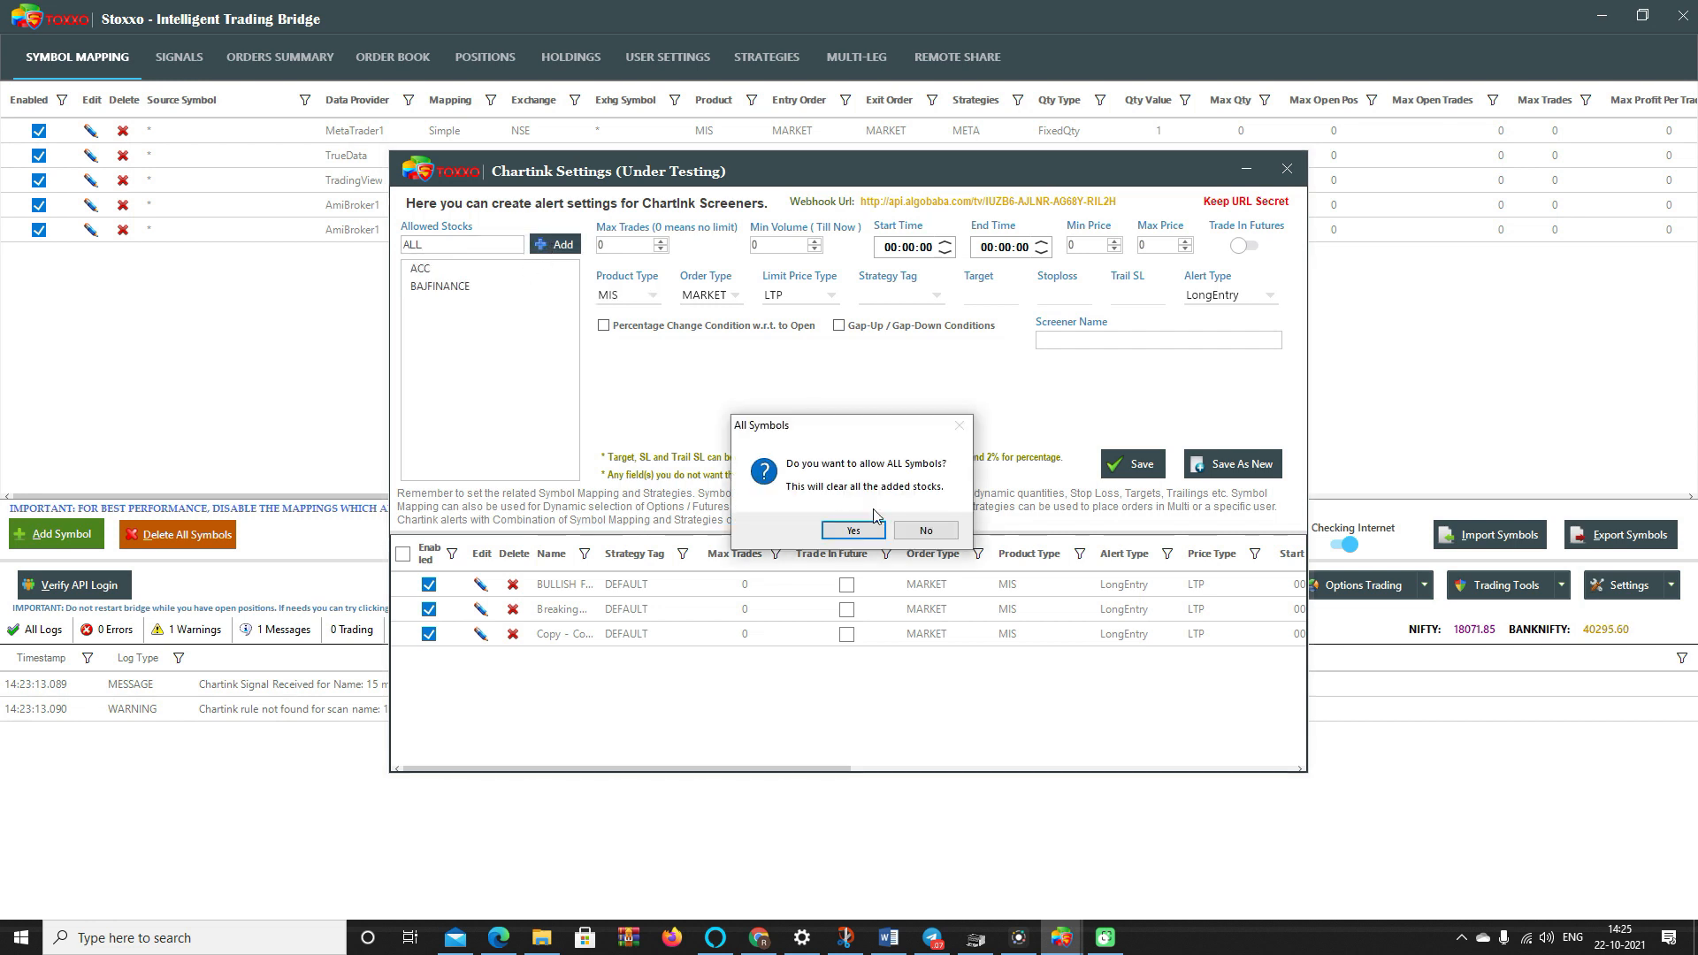
{"action": "left_click", "coordinate": [863, 530]}
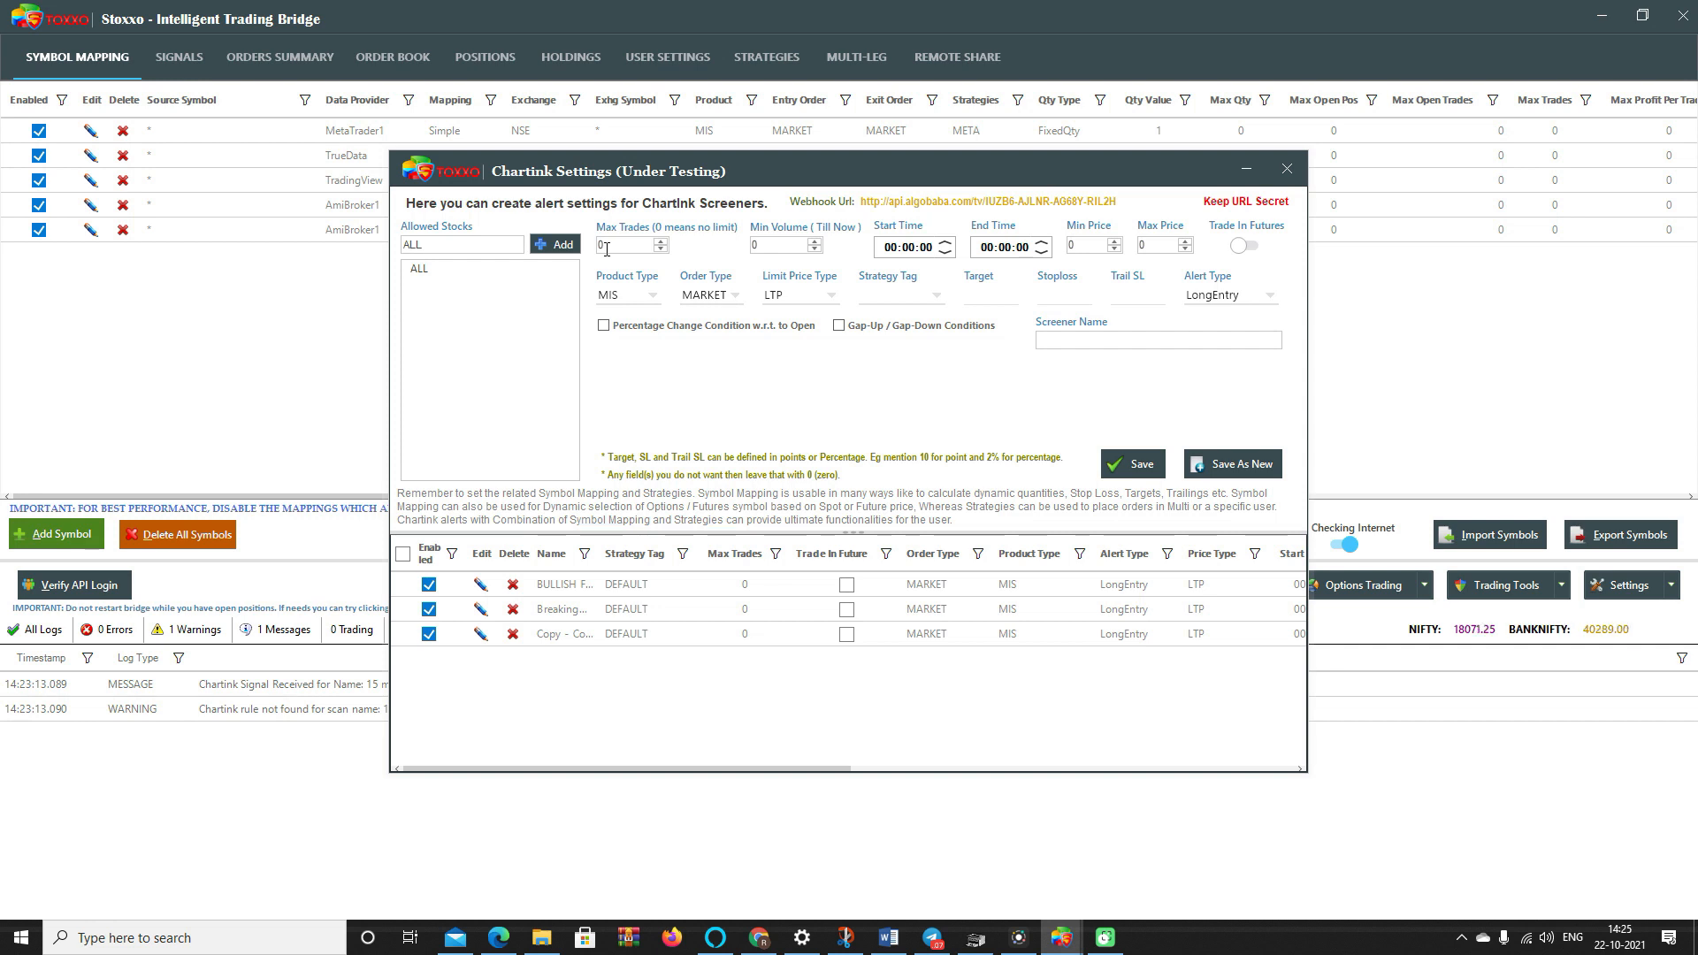
- Type 25 into Max Trades and clear the 50000 Min Volume value
{"action": "left_click", "coordinate": [611, 251]}
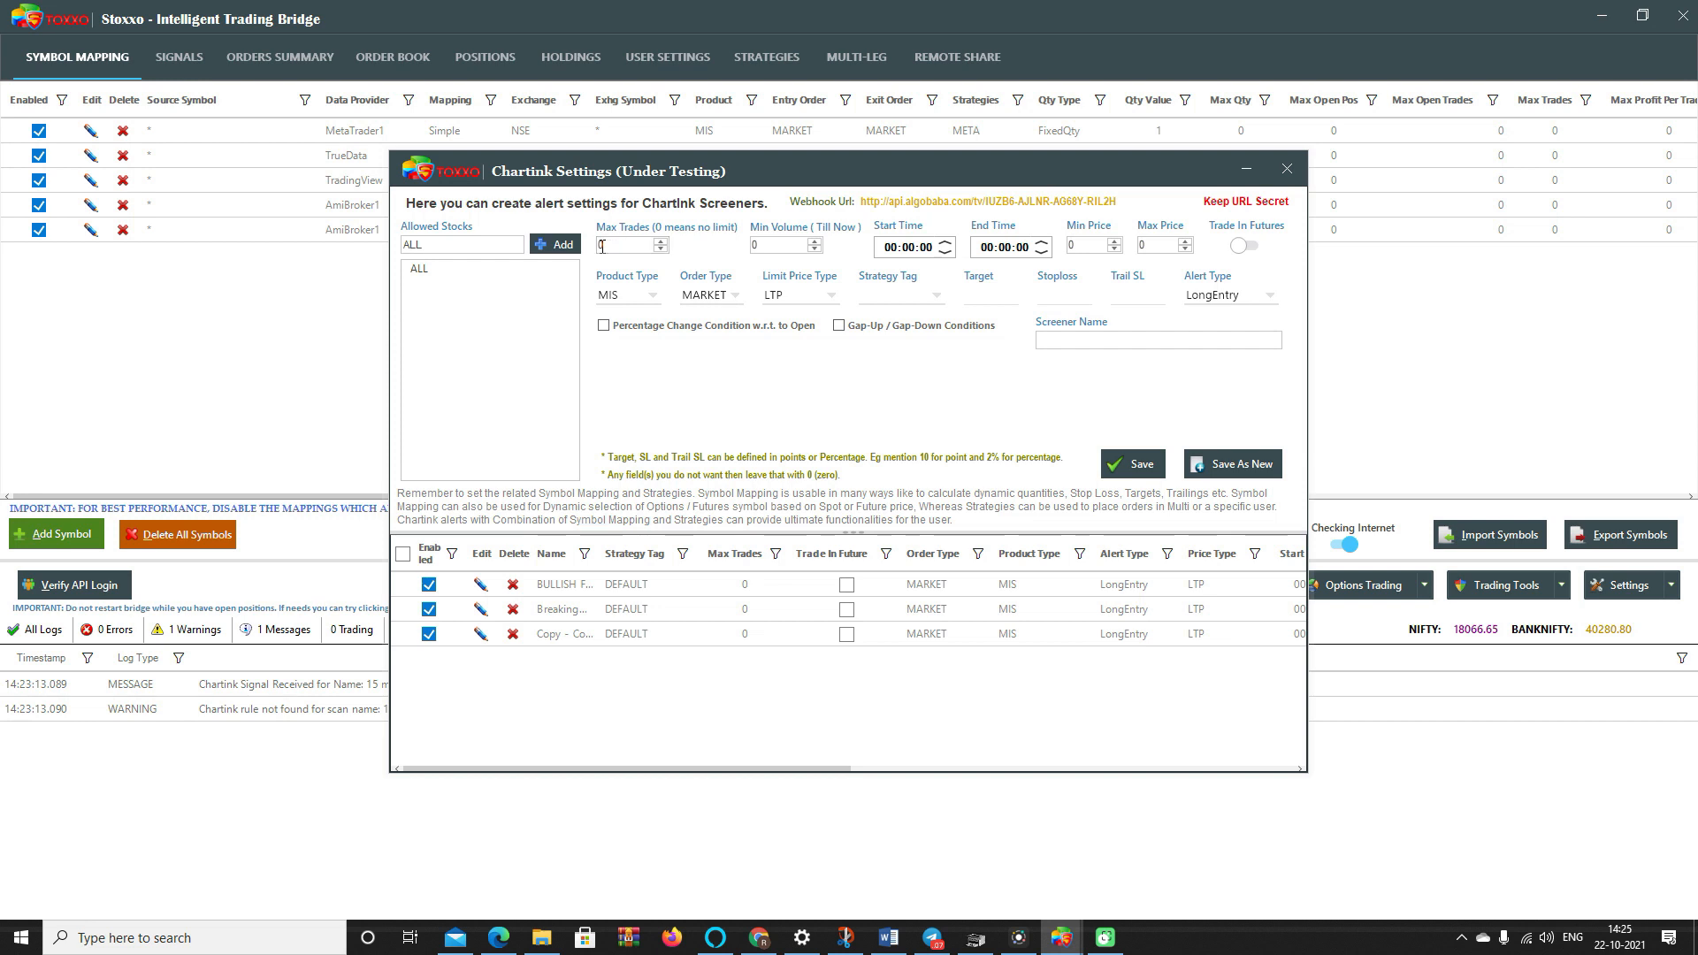
{"action": "left_click_drag", "start_coordinate": [612, 249], "coordinate": [584, 254]}
{"action": "type", "text": "2"}
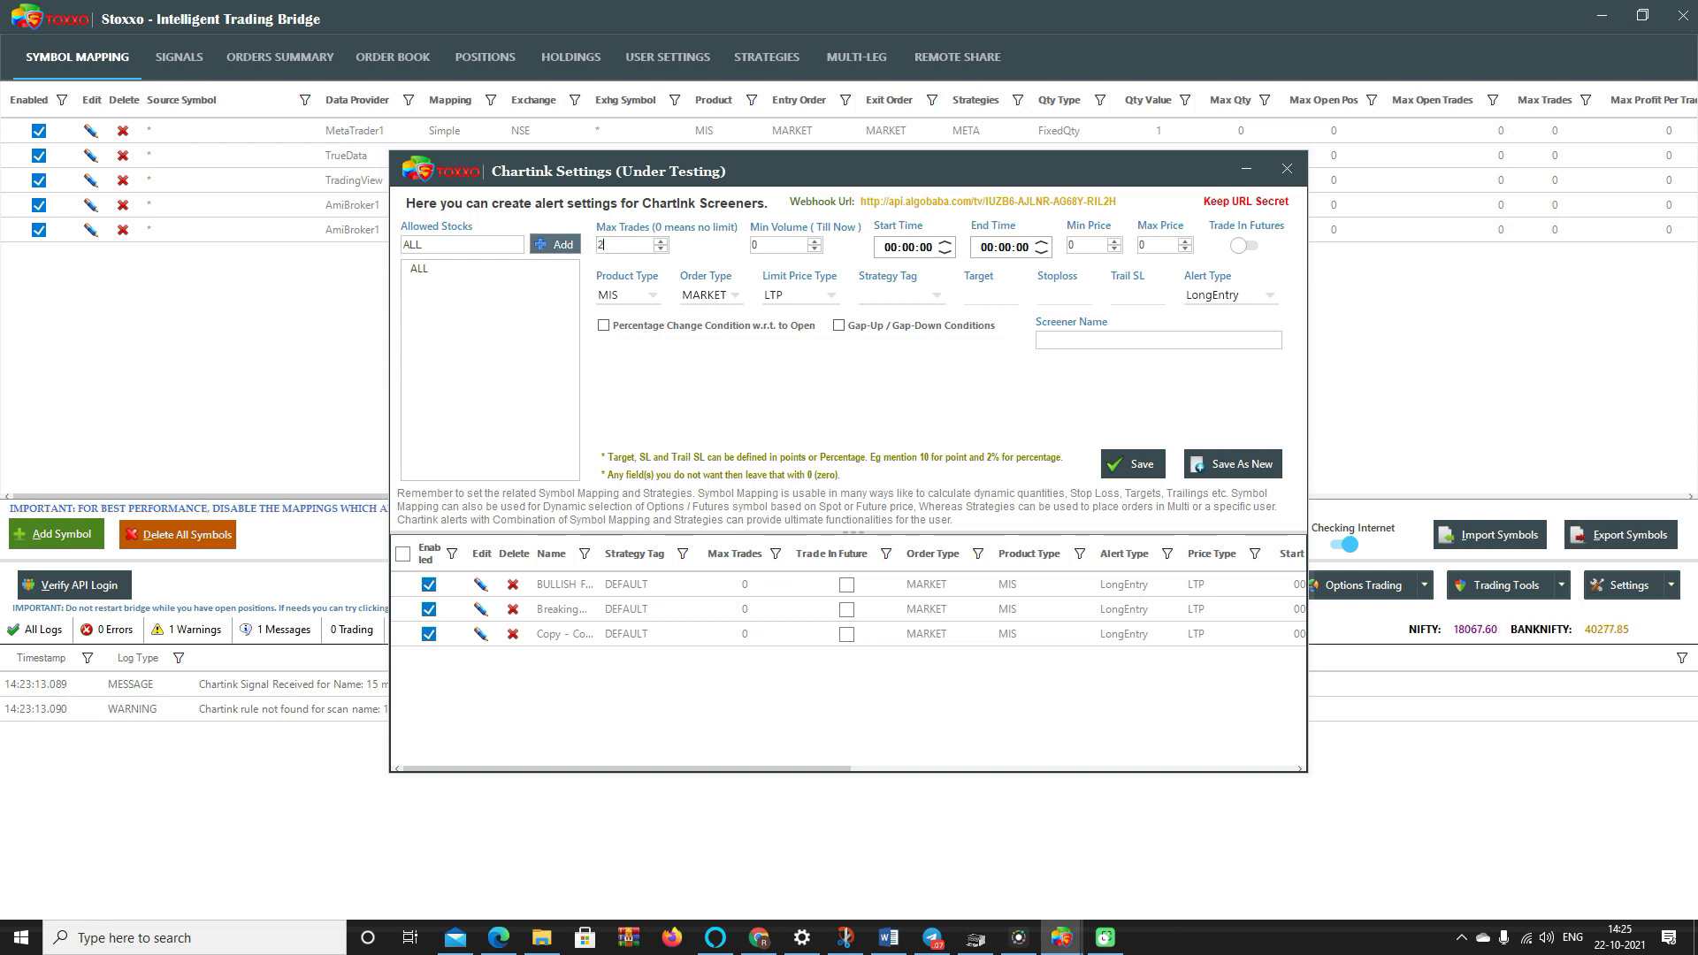
{"action": "type", "text": "5"}
{"action": "left_click", "coordinate": [775, 247]}
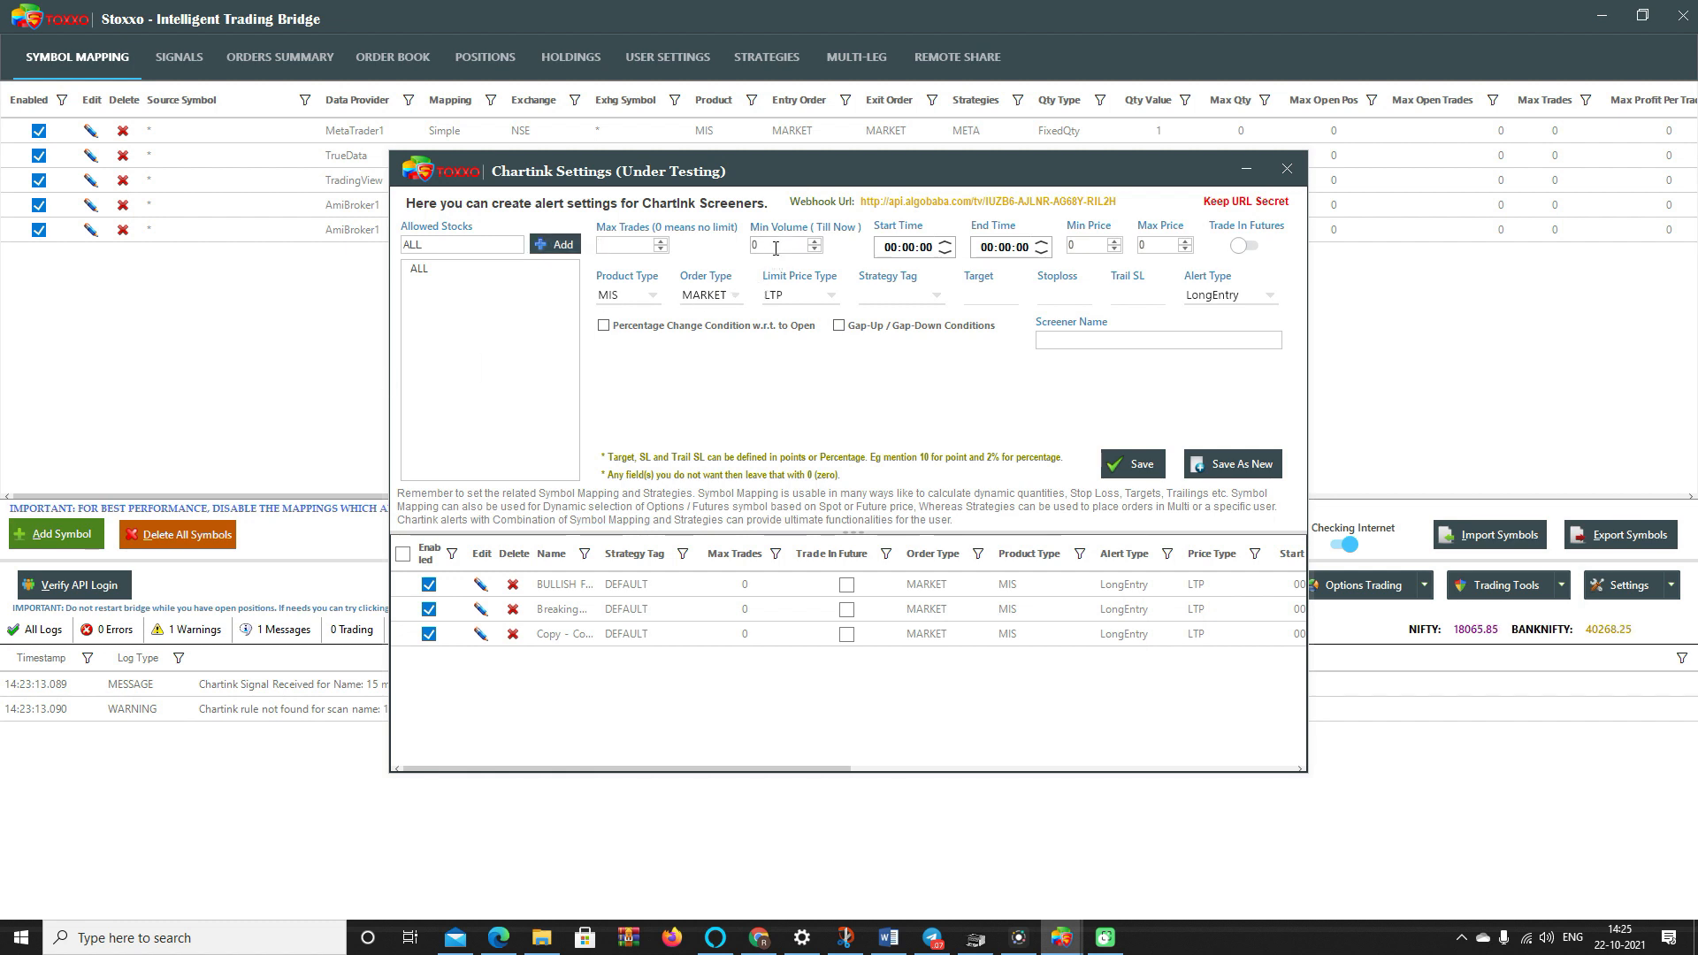
{"action": "key", "text": "BackSpace"}
{"action": "type", "text": "5"}
{"action": "key", "text": "BackSpace"}
{"action": "key", "text": "BackSpace"}
{"action": "key", "text": "BackSpace"}
- Step through the alert time fields, type 35 in Min Price, and clear Max Price
{"action": "left_click", "coordinate": [889, 249]}
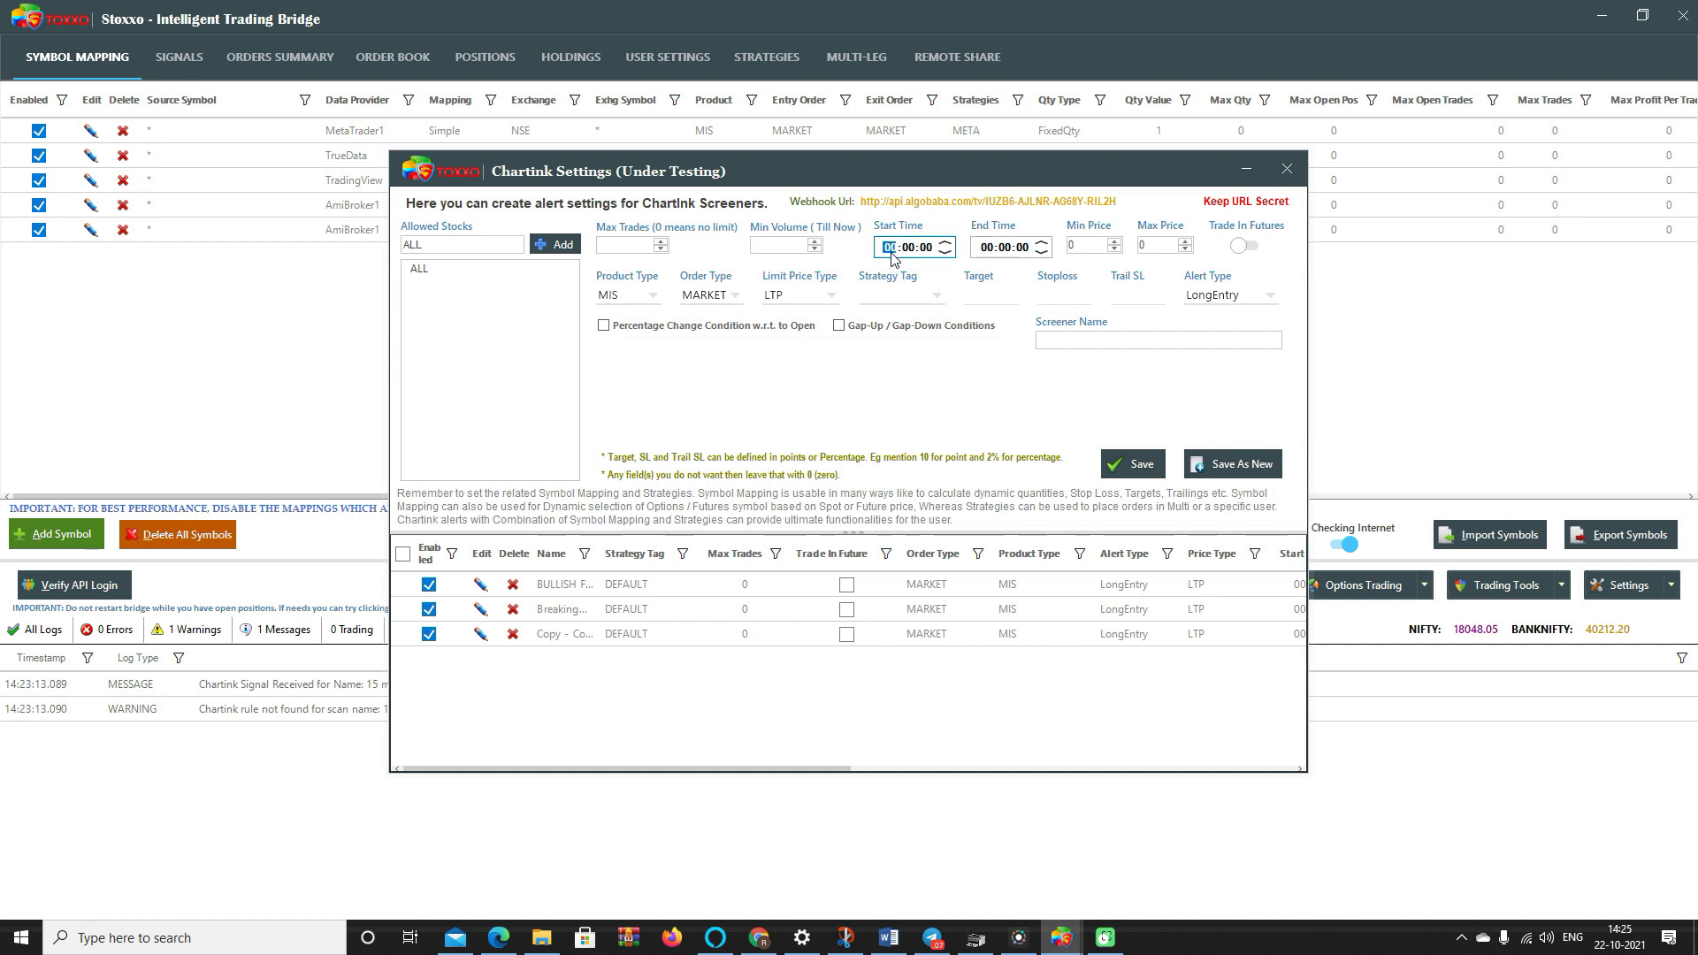
{"action": "left_click", "coordinate": [987, 250]}
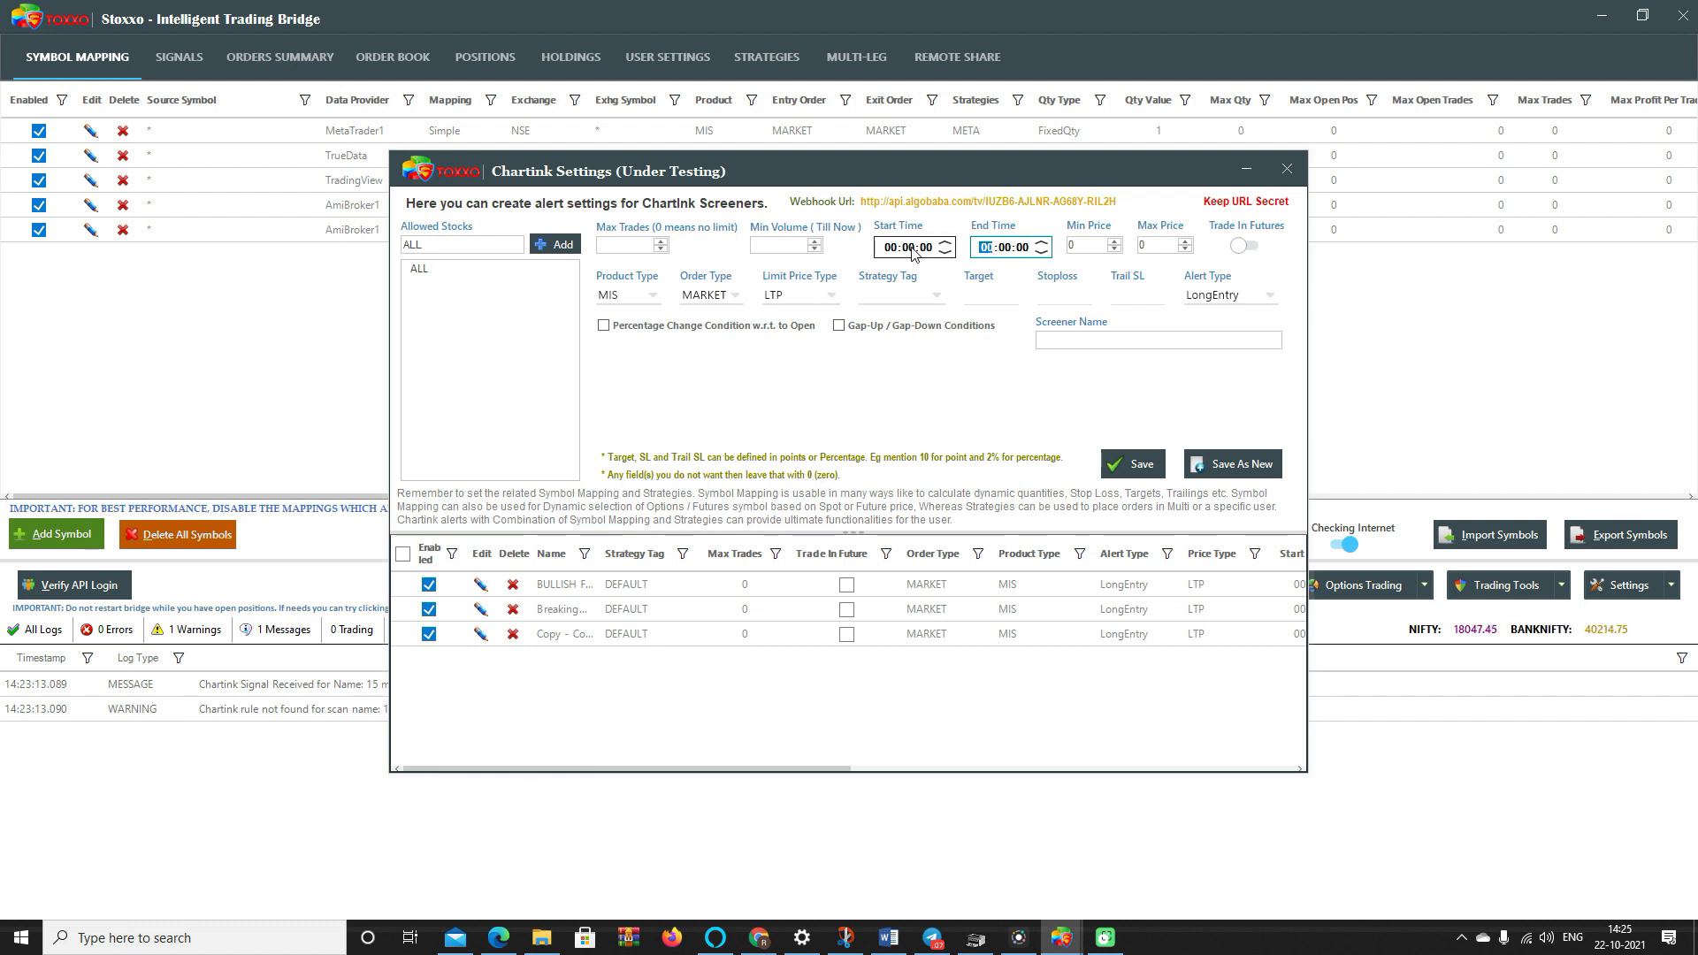
{"action": "left_click", "coordinate": [1075, 245]}
{"action": "double_click", "coordinate": [1074, 245]}
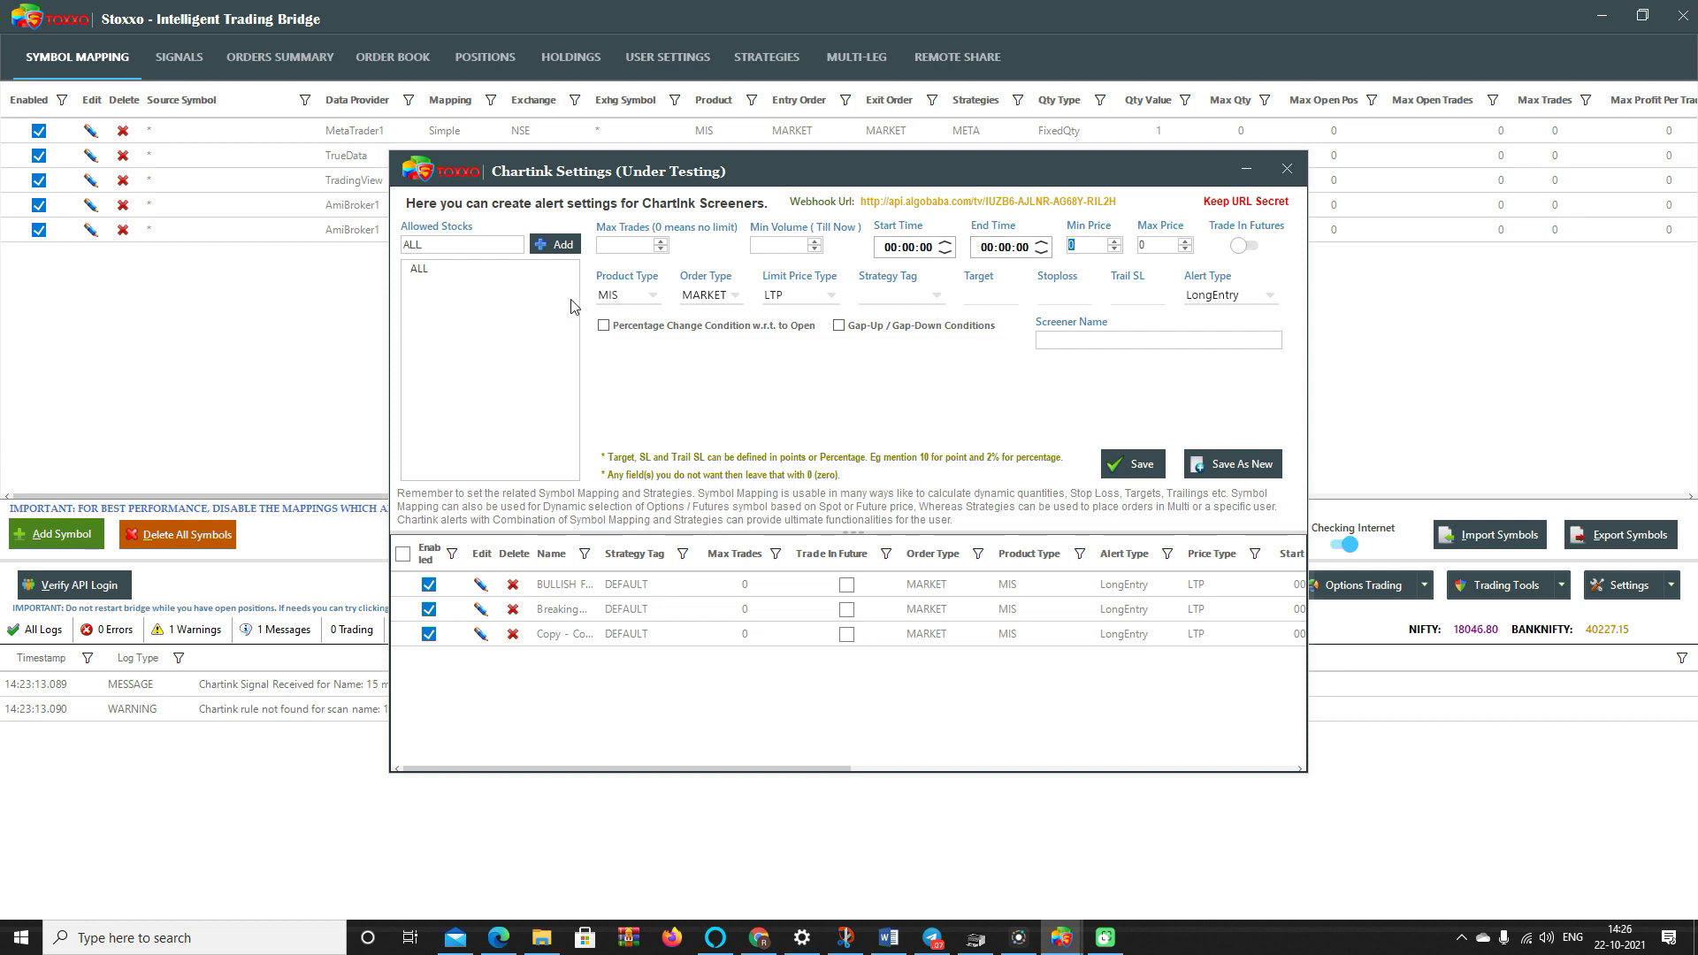
{"action": "type", "text": "35"}
{"action": "double_click", "coordinate": [1155, 245]}
{"action": "type", "text": "55"}
{"action": "left_click_drag", "start_coordinate": [1166, 246], "coordinate": [1029, 256]}
{"action": "key", "text": "BackSpace"}
{"action": "key", "text": "BackSpace"}
- Toggle Trade In Futures on and back off, leaving futures trading disabled
{"action": "left_click", "coordinate": [1243, 248]}
{"action": "left_click", "coordinate": [1254, 248]}
{"action": "left_click", "coordinate": [643, 301]}
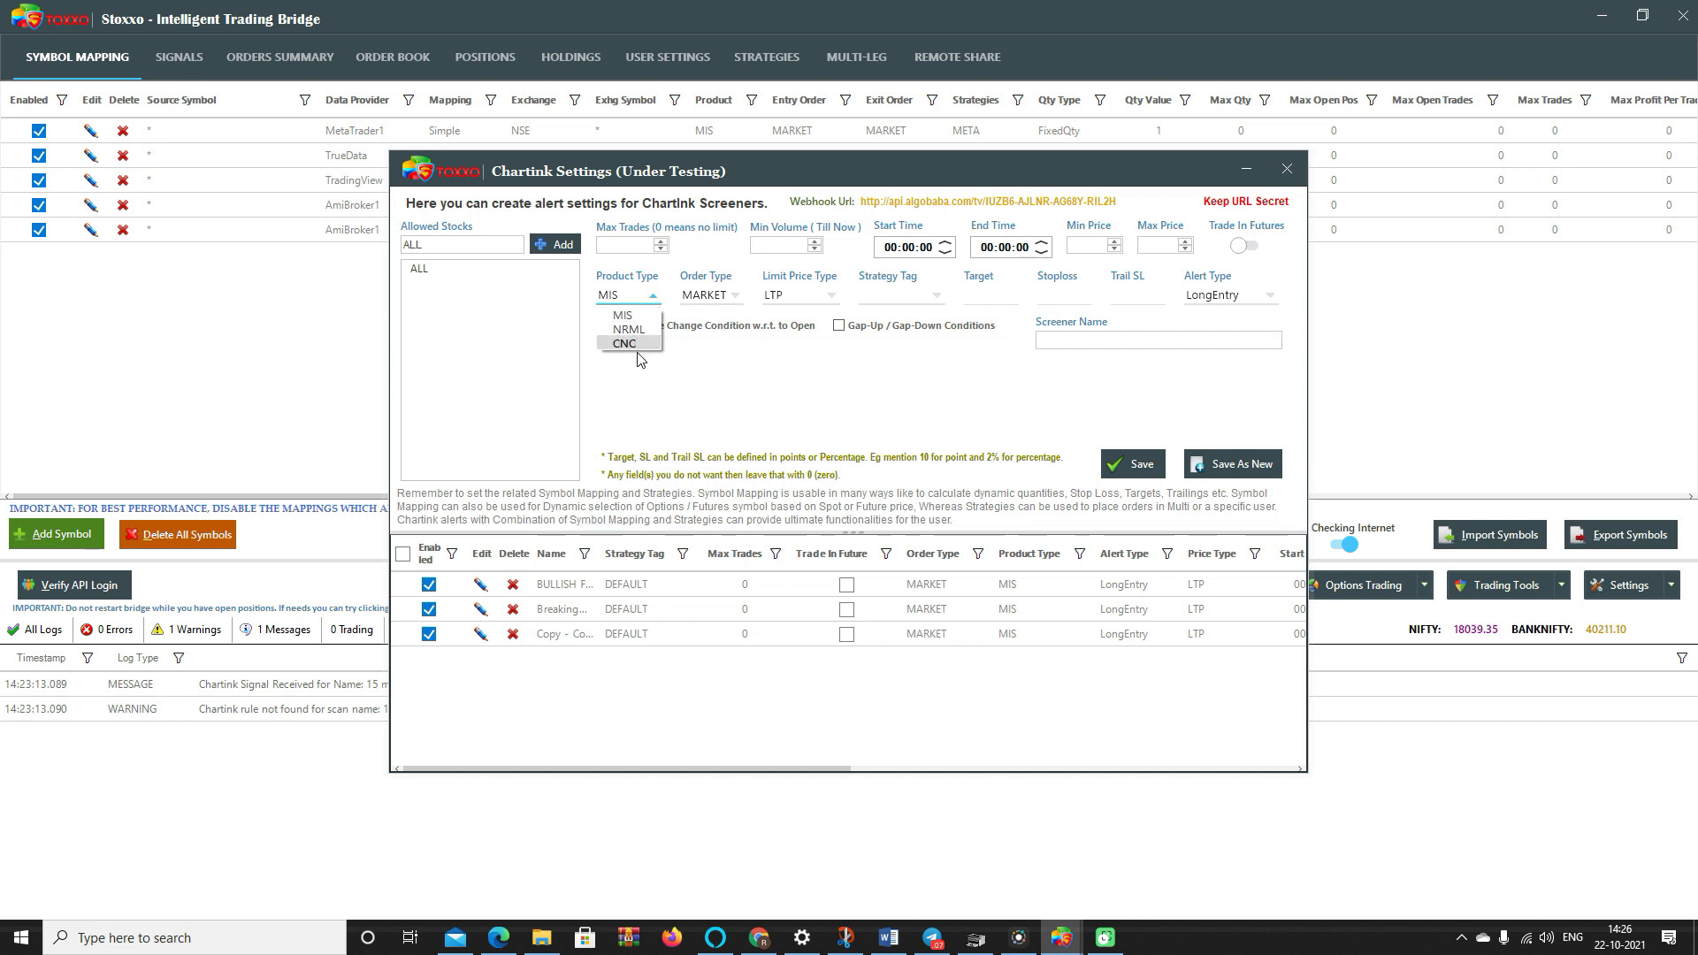
- Keep MIS, switch Order Type to LIMIT with ChartinkPrice as the limit price type
{"action": "left_click", "coordinate": [702, 351]}
{"action": "left_click", "coordinate": [704, 301]}
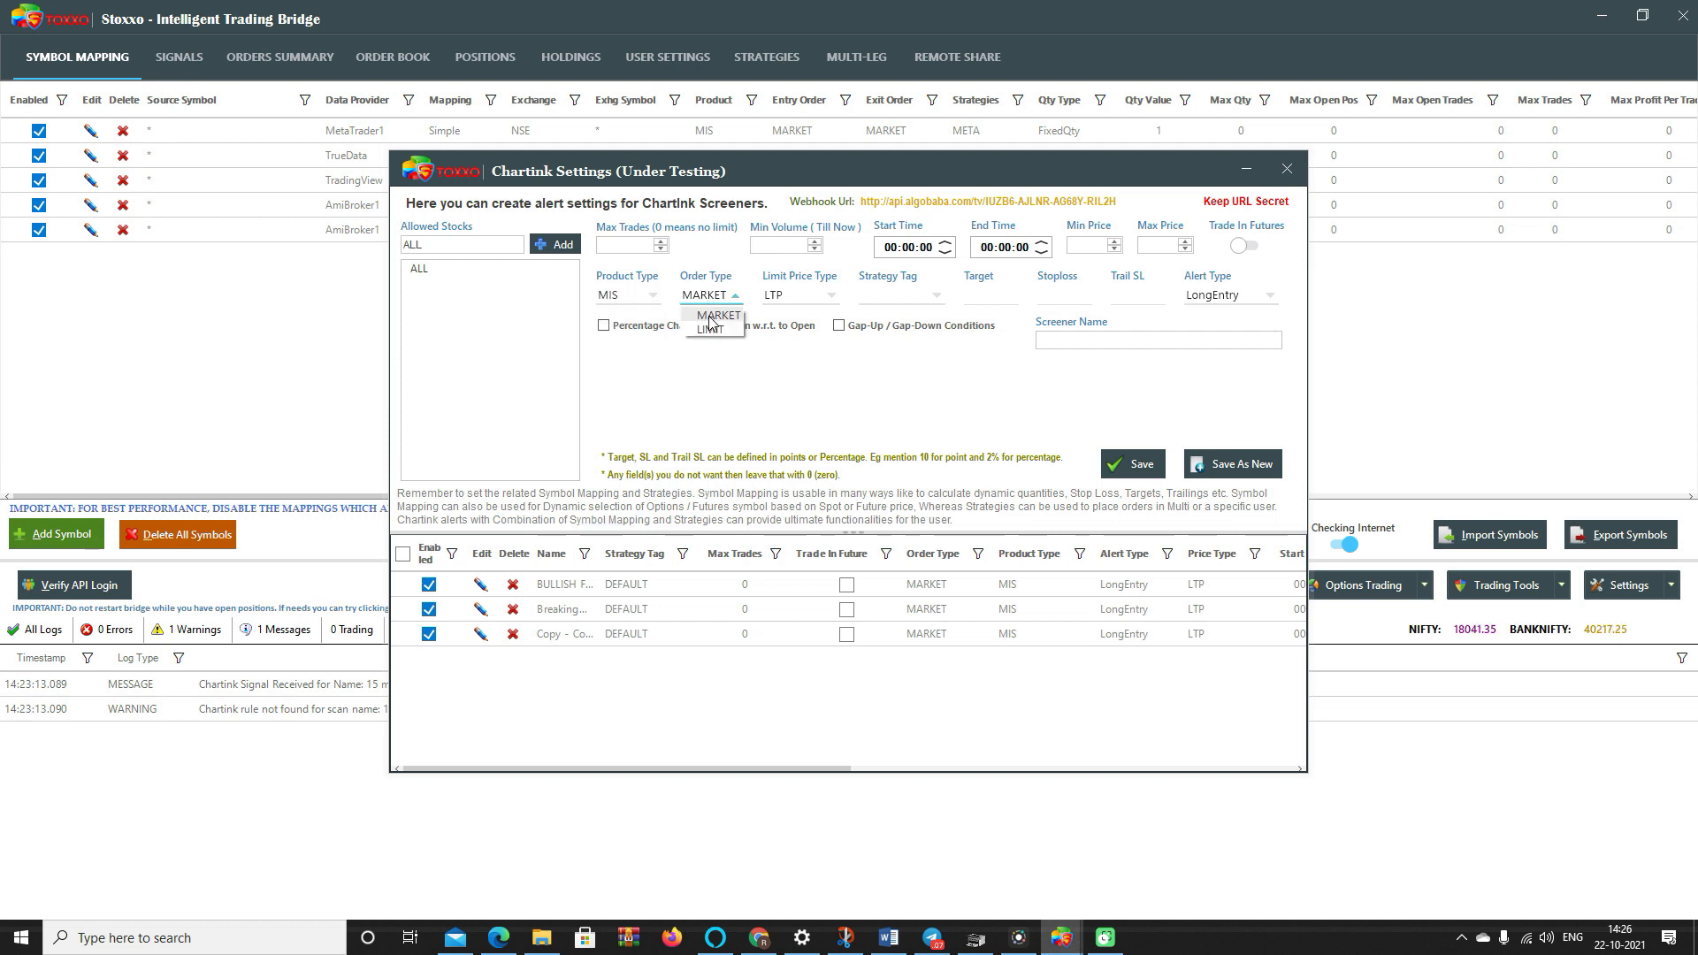
{"action": "left_click", "coordinate": [711, 331]}
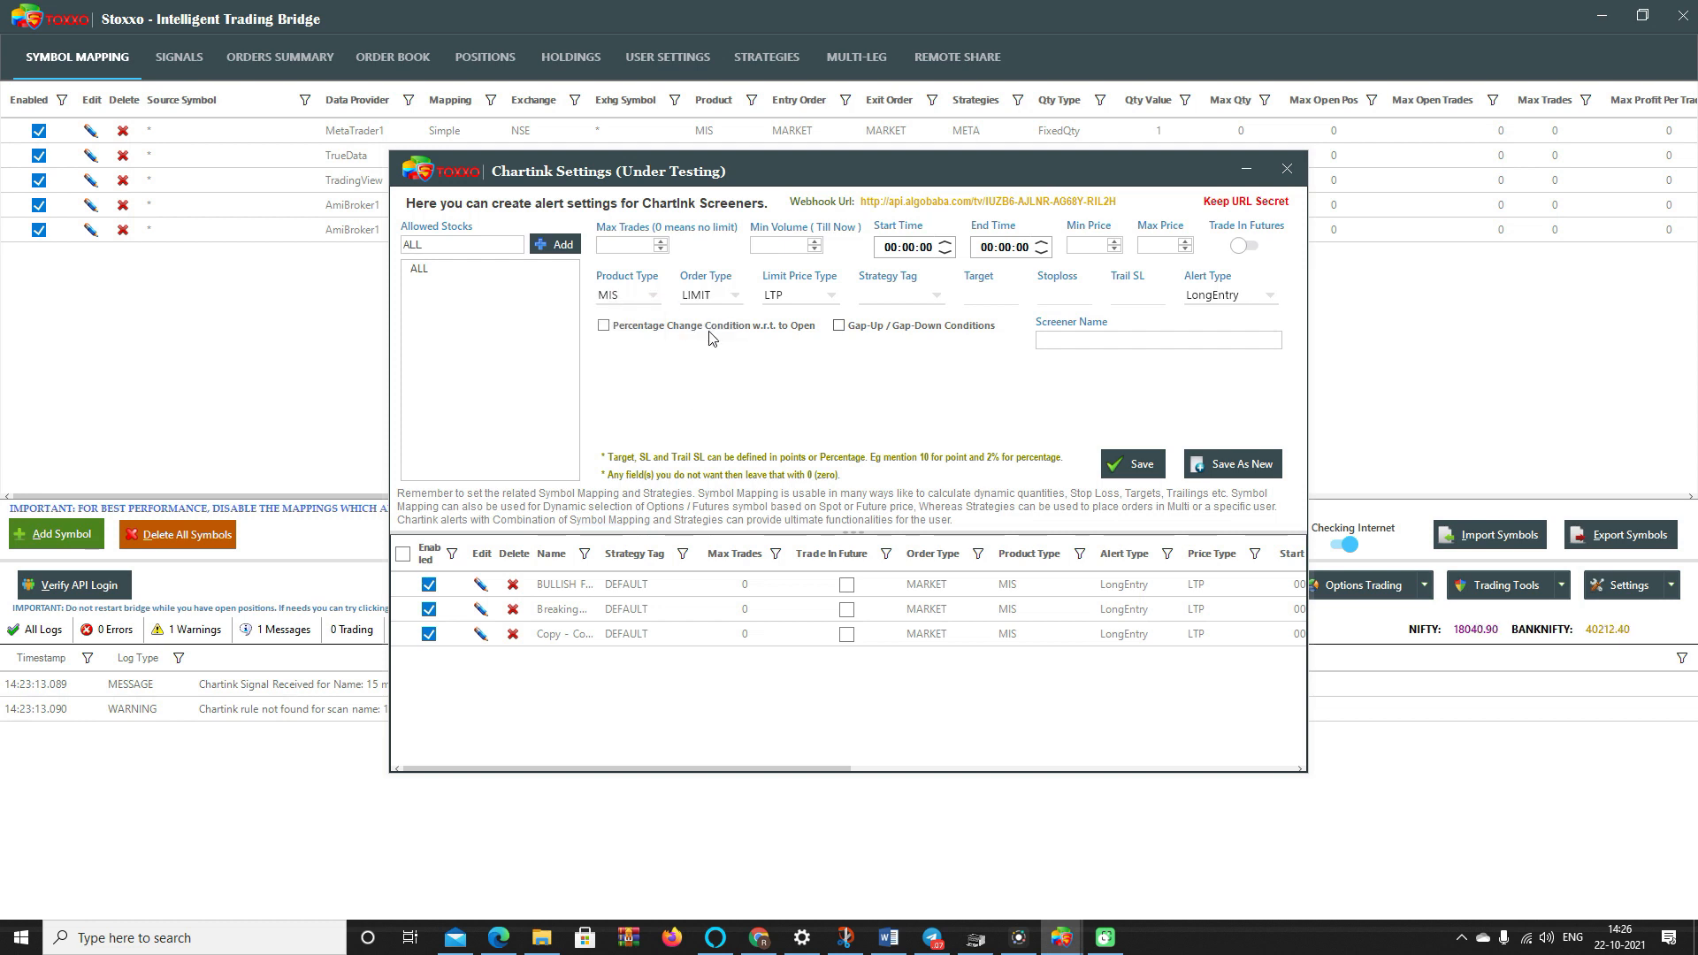
{"action": "left_click", "coordinate": [795, 301]}
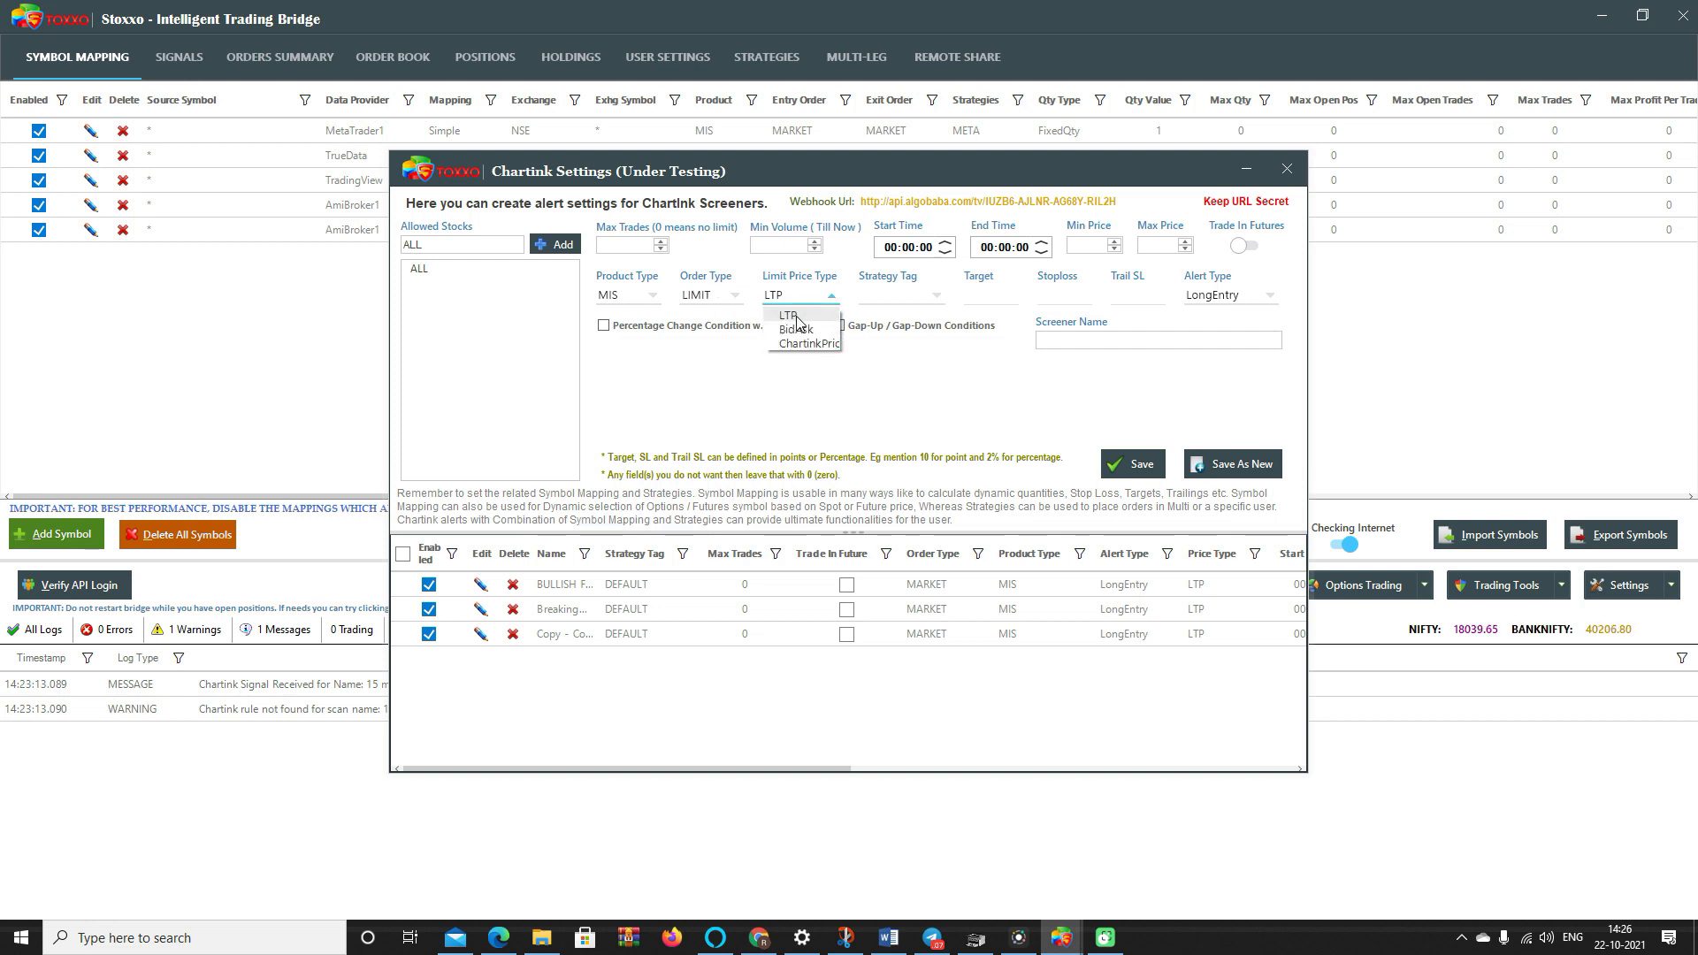
{"action": "left_click", "coordinate": [809, 344]}
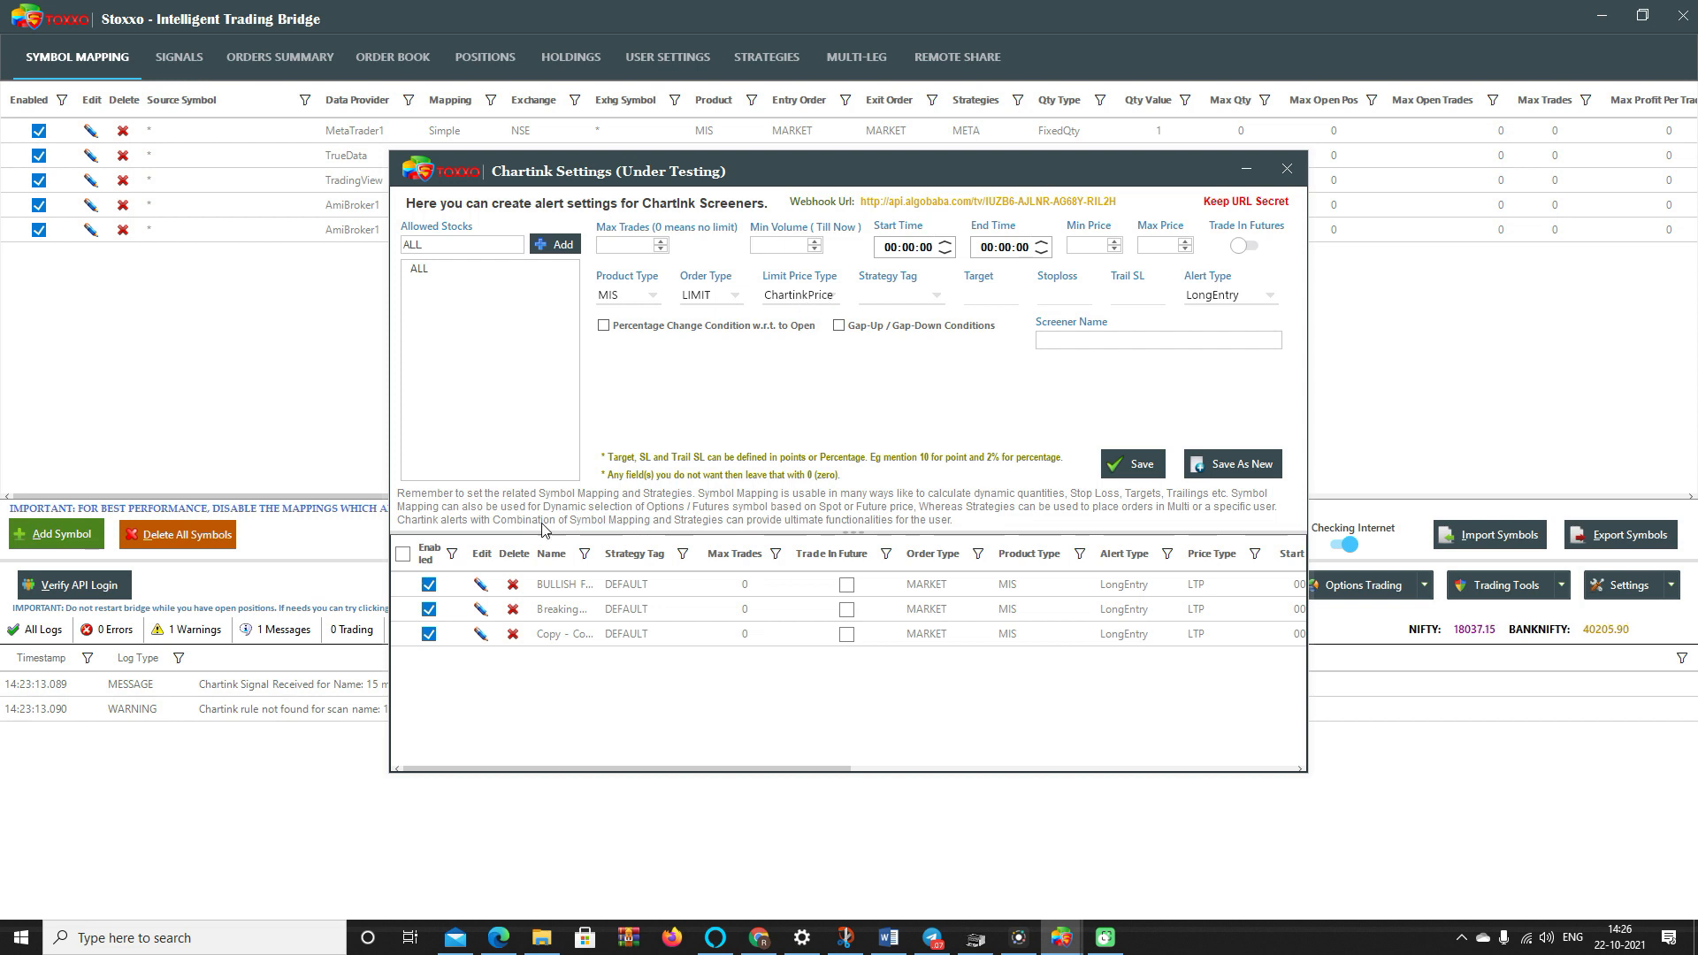
- Delete all three saved Chartink alert entries, confirming each deletion
{"action": "left_click", "coordinate": [513, 584]}
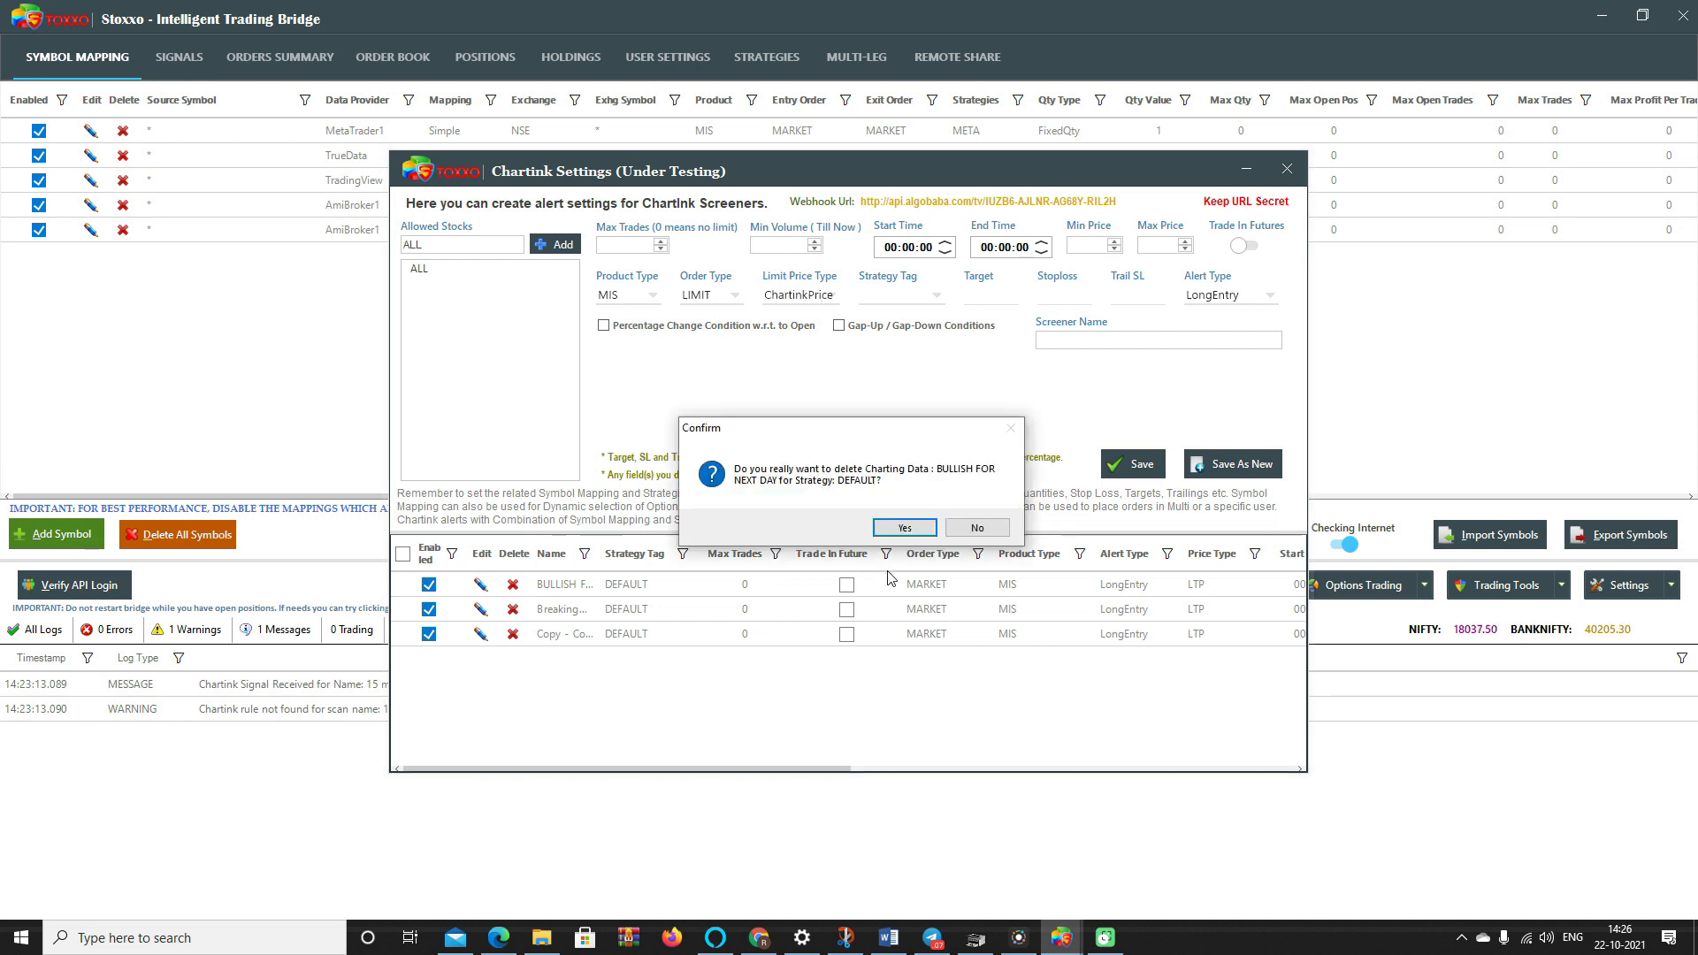
{"action": "key", "text": "Return"}
{"action": "left_click", "coordinate": [513, 585]}
{"action": "key", "text": "Return"}
{"action": "left_click", "coordinate": [513, 586]}
{"action": "key", "text": "Return"}
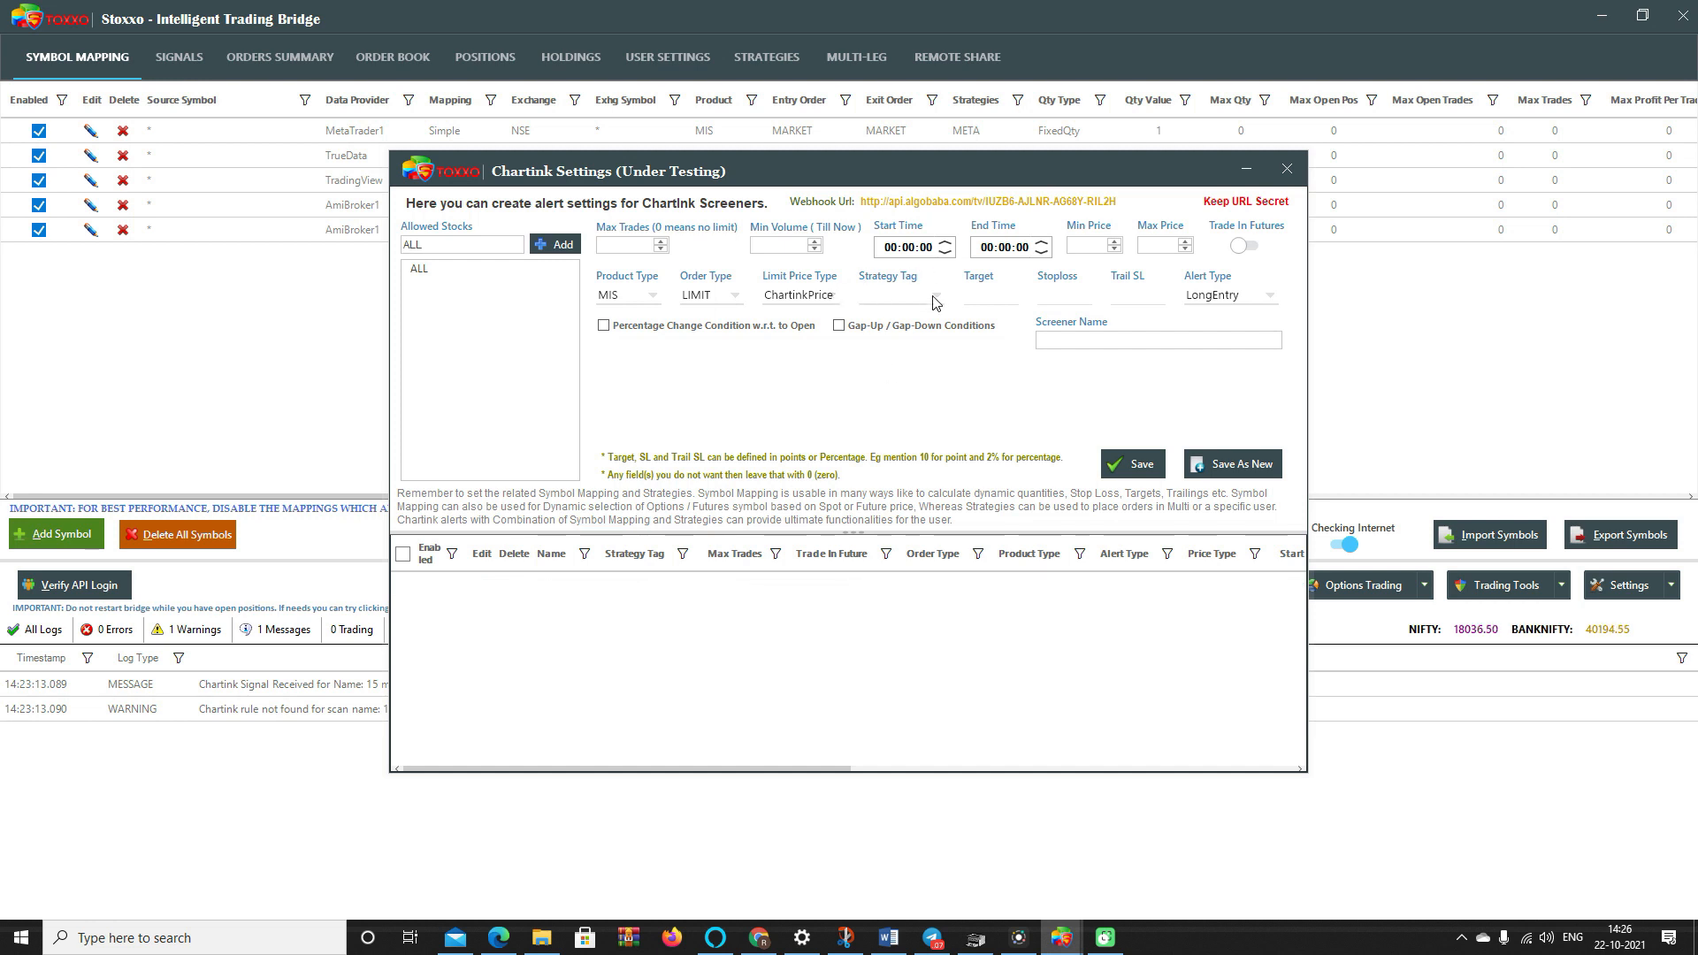
- Set the Order Type back to MARKET
{"action": "left_click", "coordinate": [712, 295]}
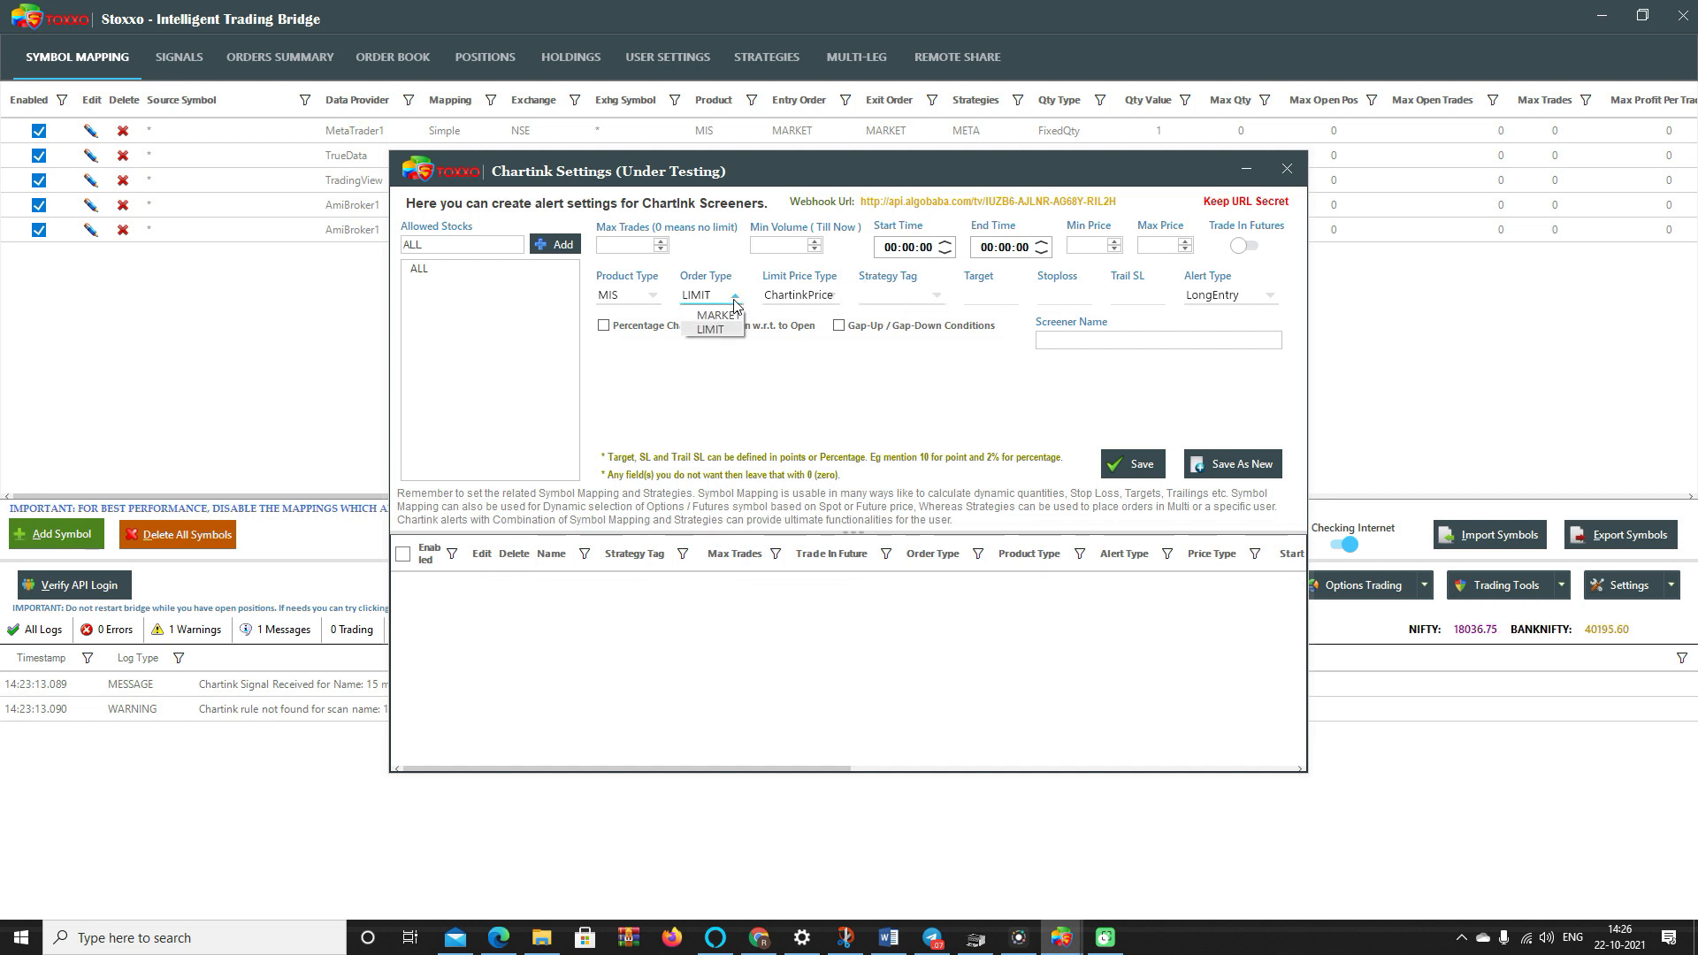
{"action": "left_click", "coordinate": [708, 314]}
{"action": "left_click", "coordinate": [881, 299]}
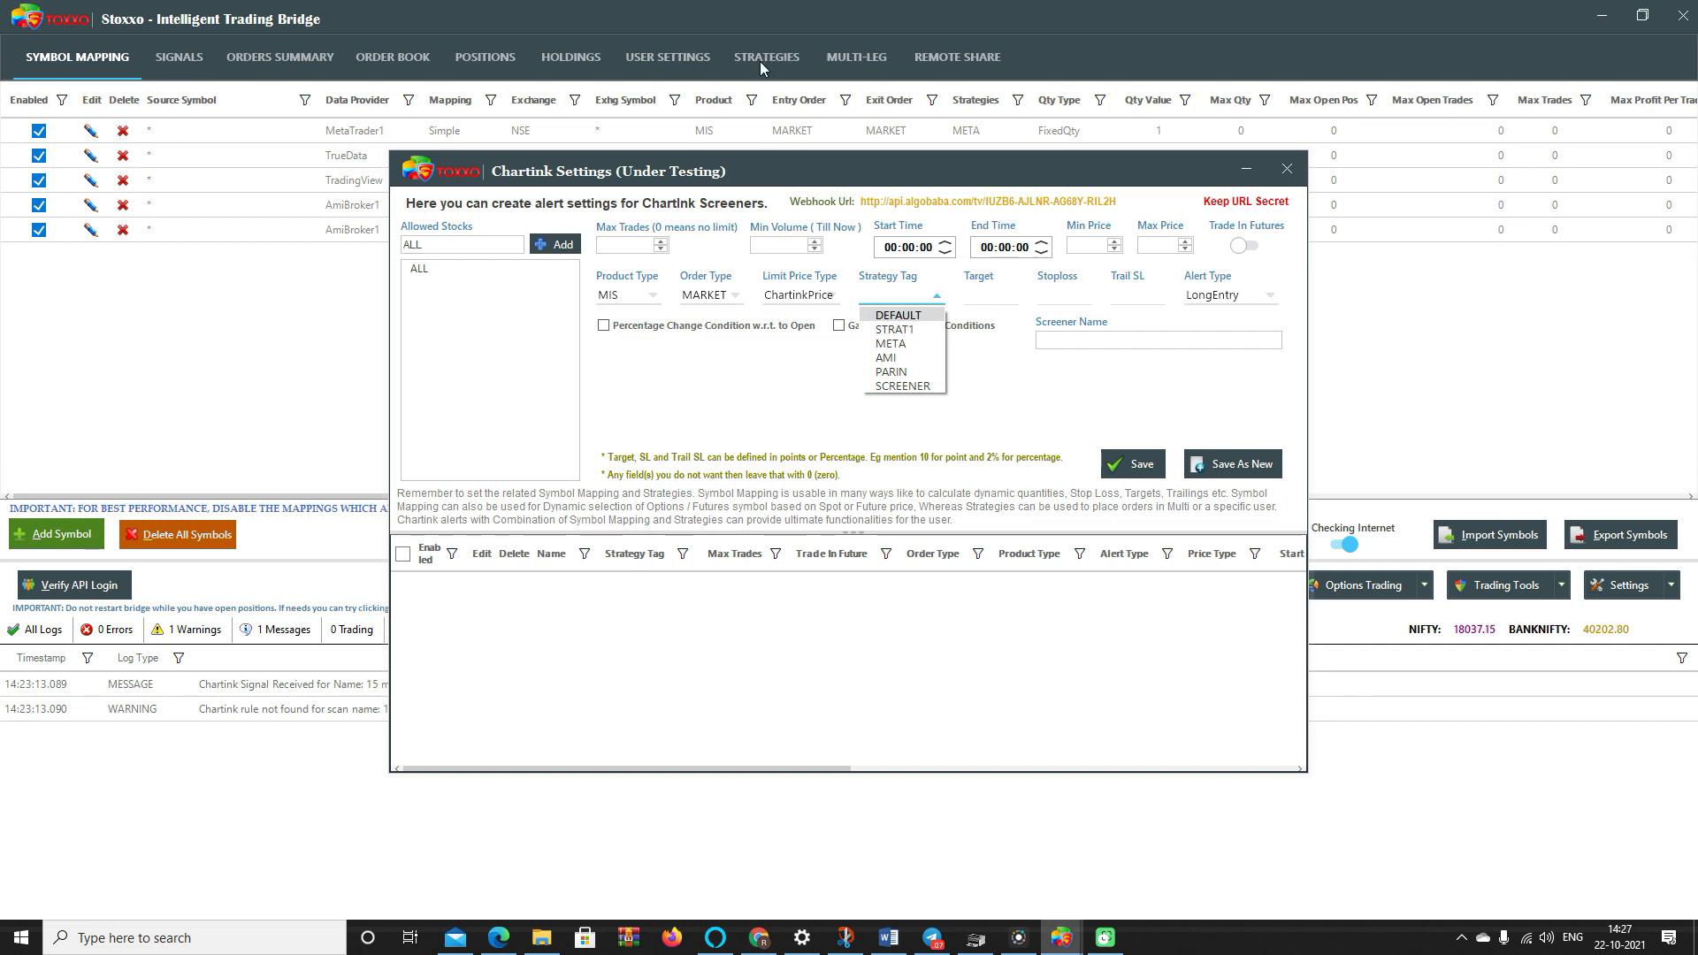
- Tag the alert with the DEFAULT strategy
{"action": "left_click", "coordinate": [899, 320]}
{"action": "left_click", "coordinate": [997, 291]}
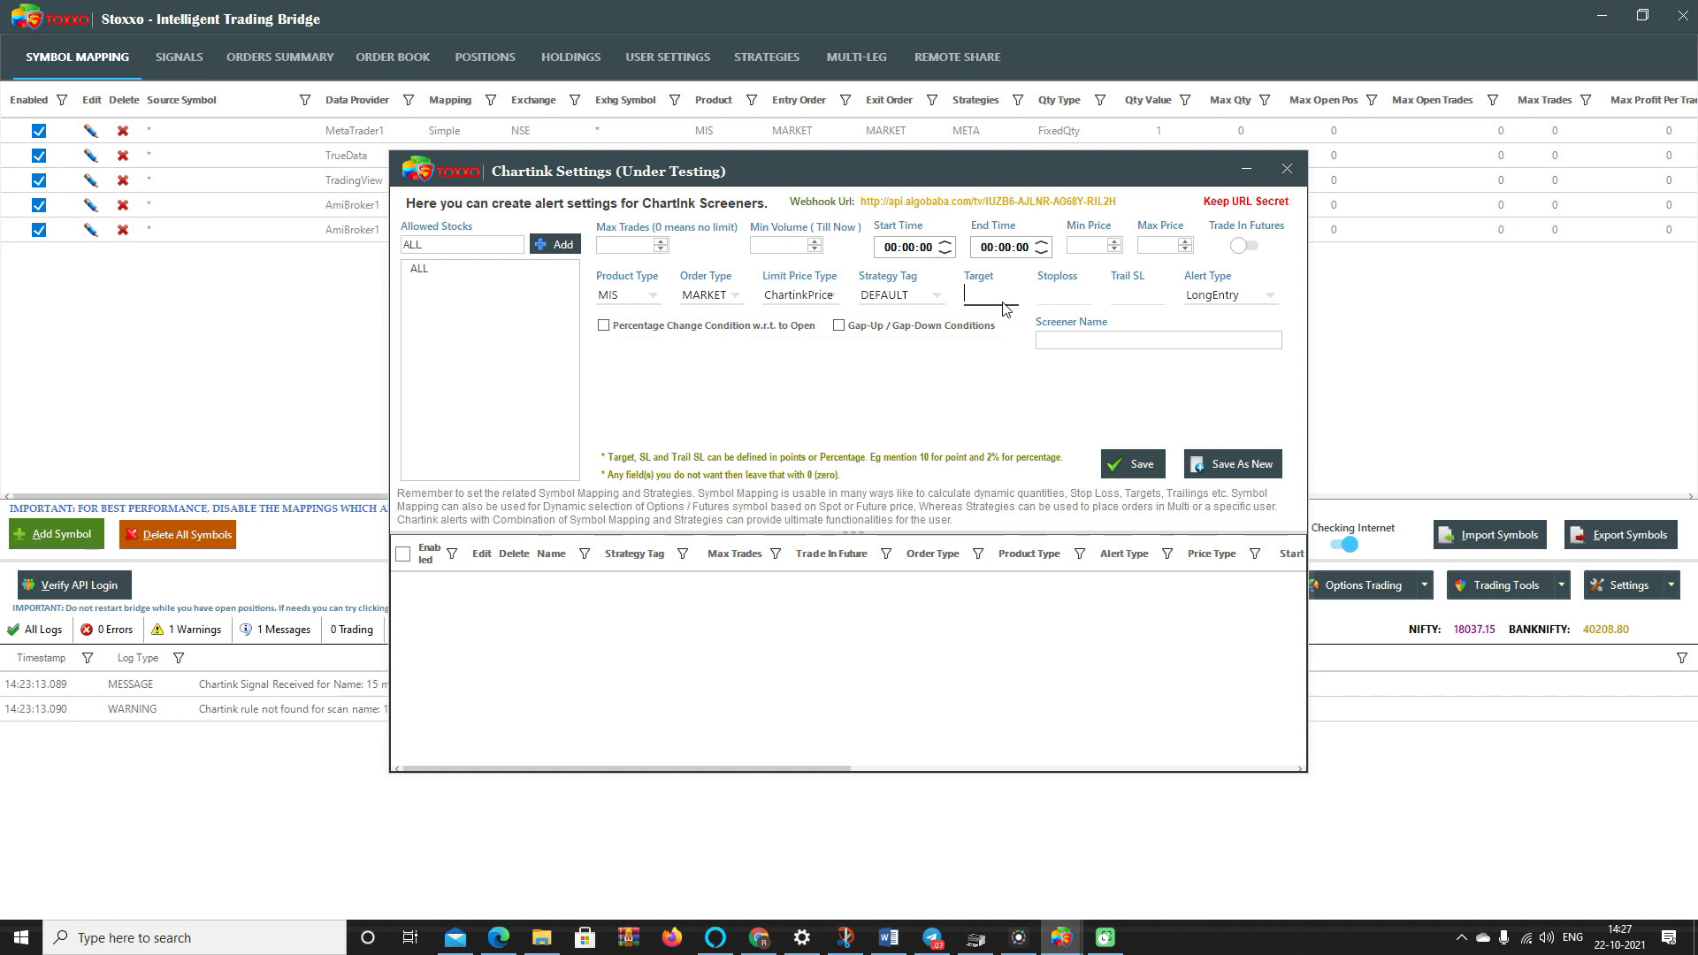
{"action": "left_click", "coordinate": [1256, 295]}
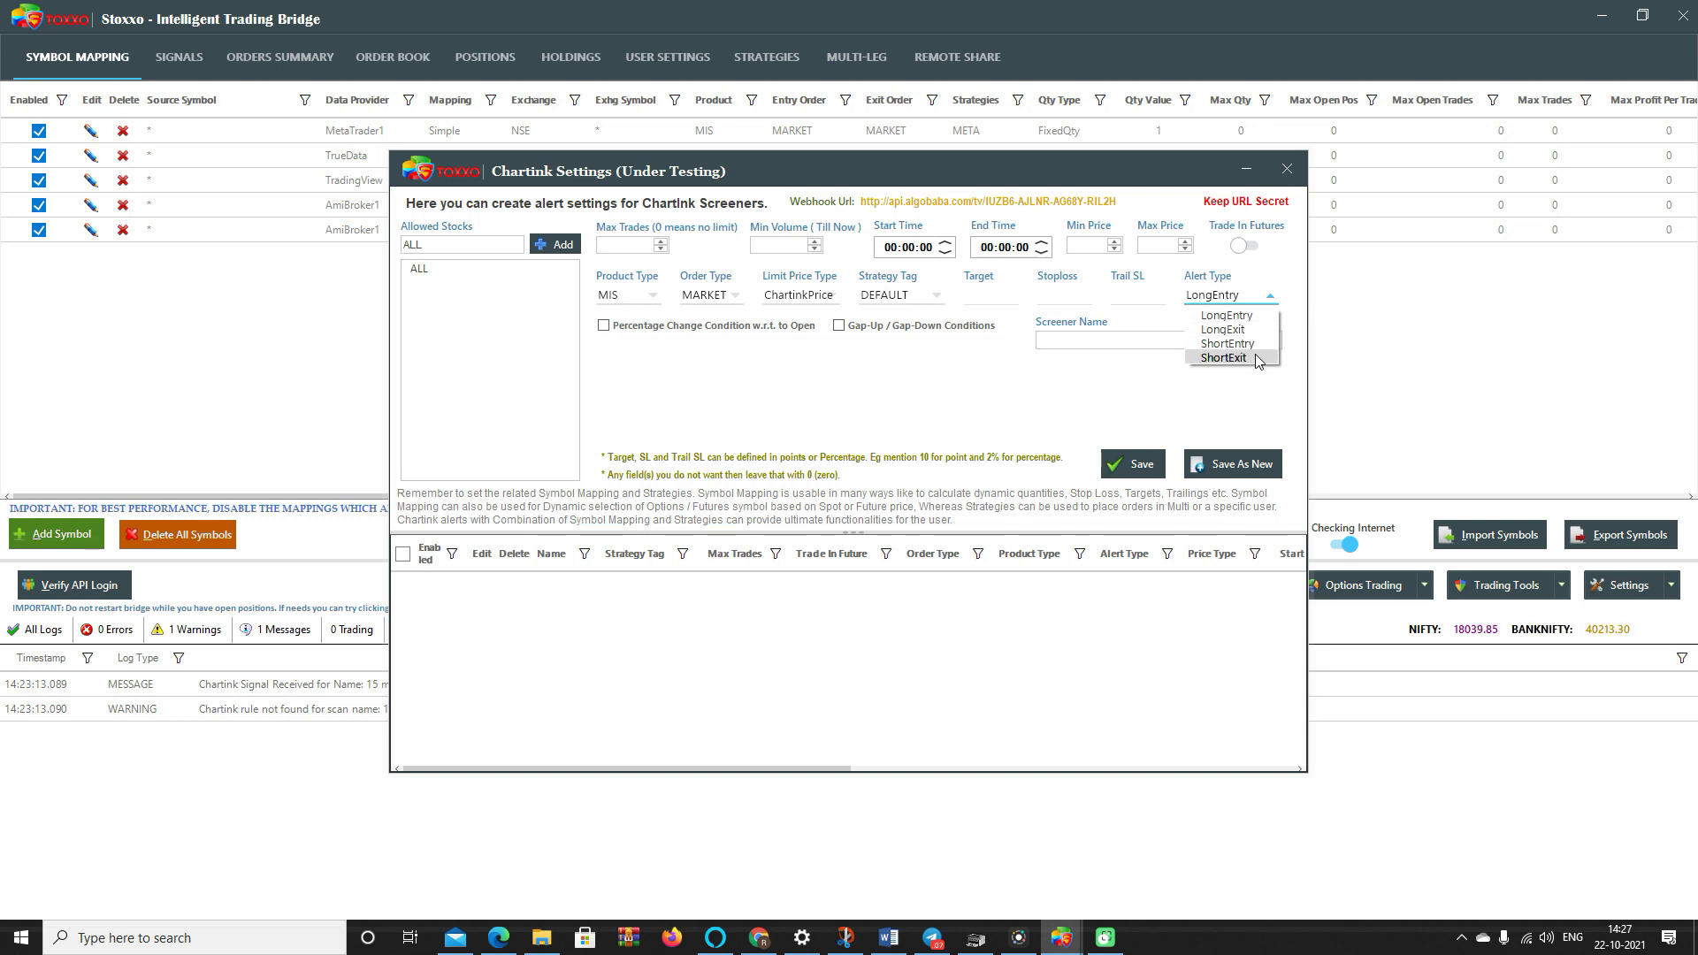
{"action": "left_click", "coordinate": [991, 300]}
- Set Target to 2% and Stoploss to 0.5%, leaving Trail SL empty
{"action": "left_click", "coordinate": [987, 301]}
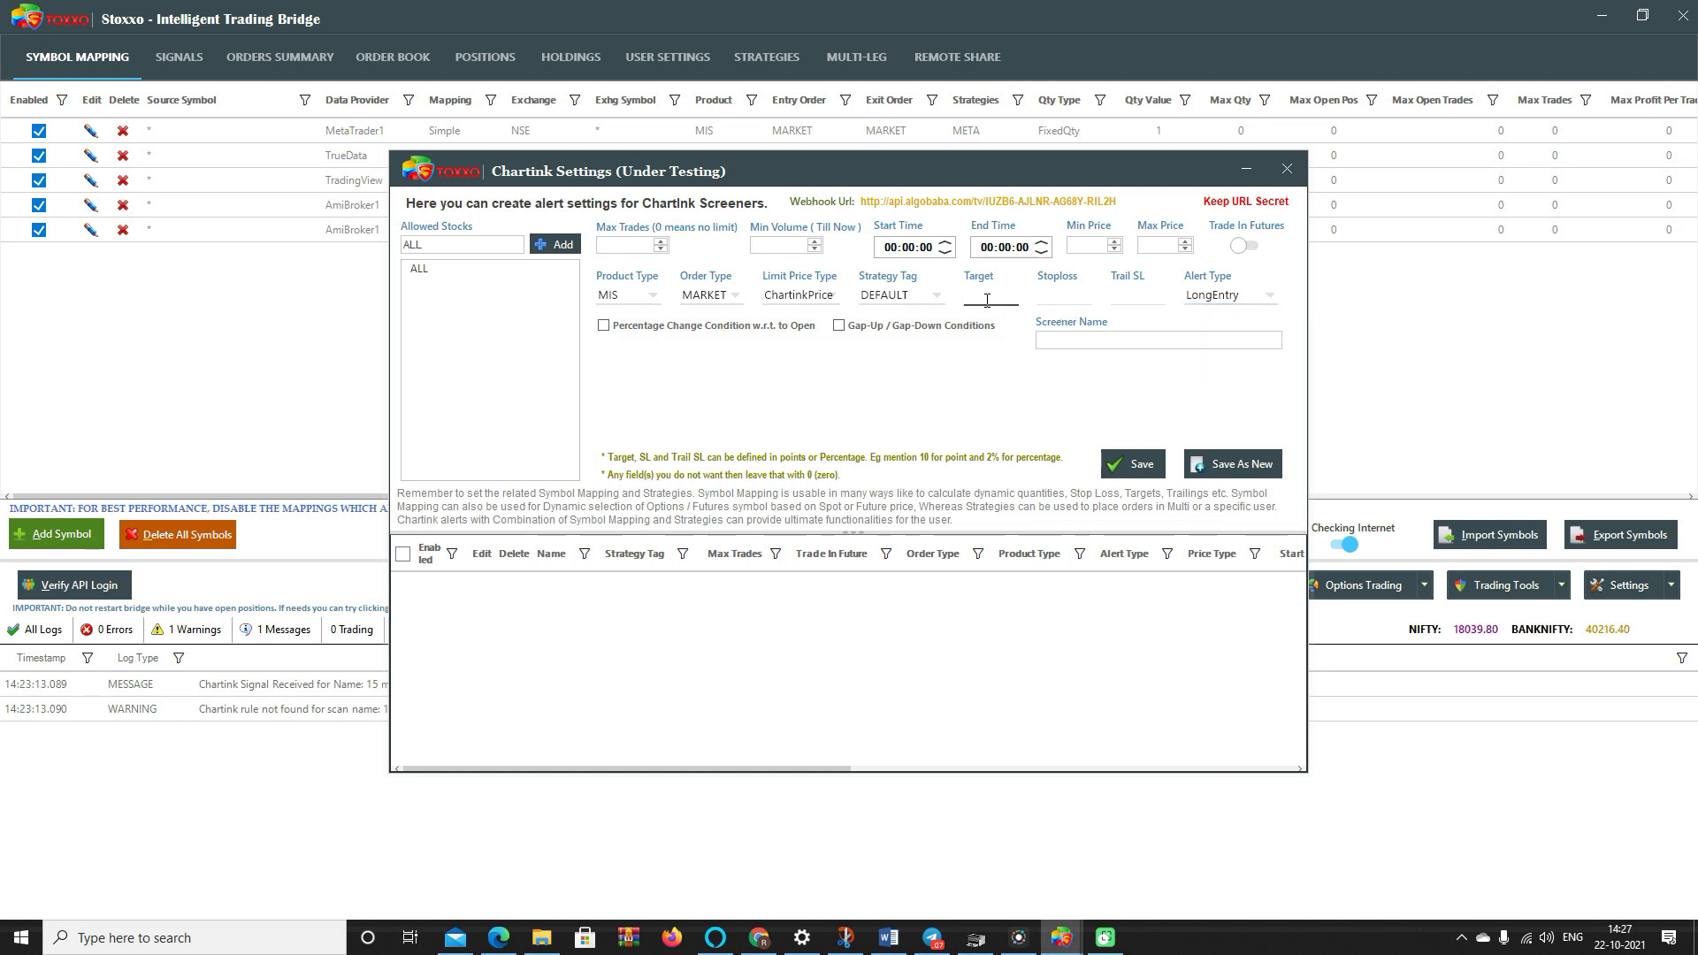
{"action": "type", "text": "2%"}
{"action": "key", "text": "Tab"}
{"action": "type", "text": "05"}
{"action": "key", "text": "BackSpace"}
{"action": "type", "text": ".5%"}
{"action": "left_click", "coordinate": [1131, 296]}
{"action": "type", "text": "0.10%"}
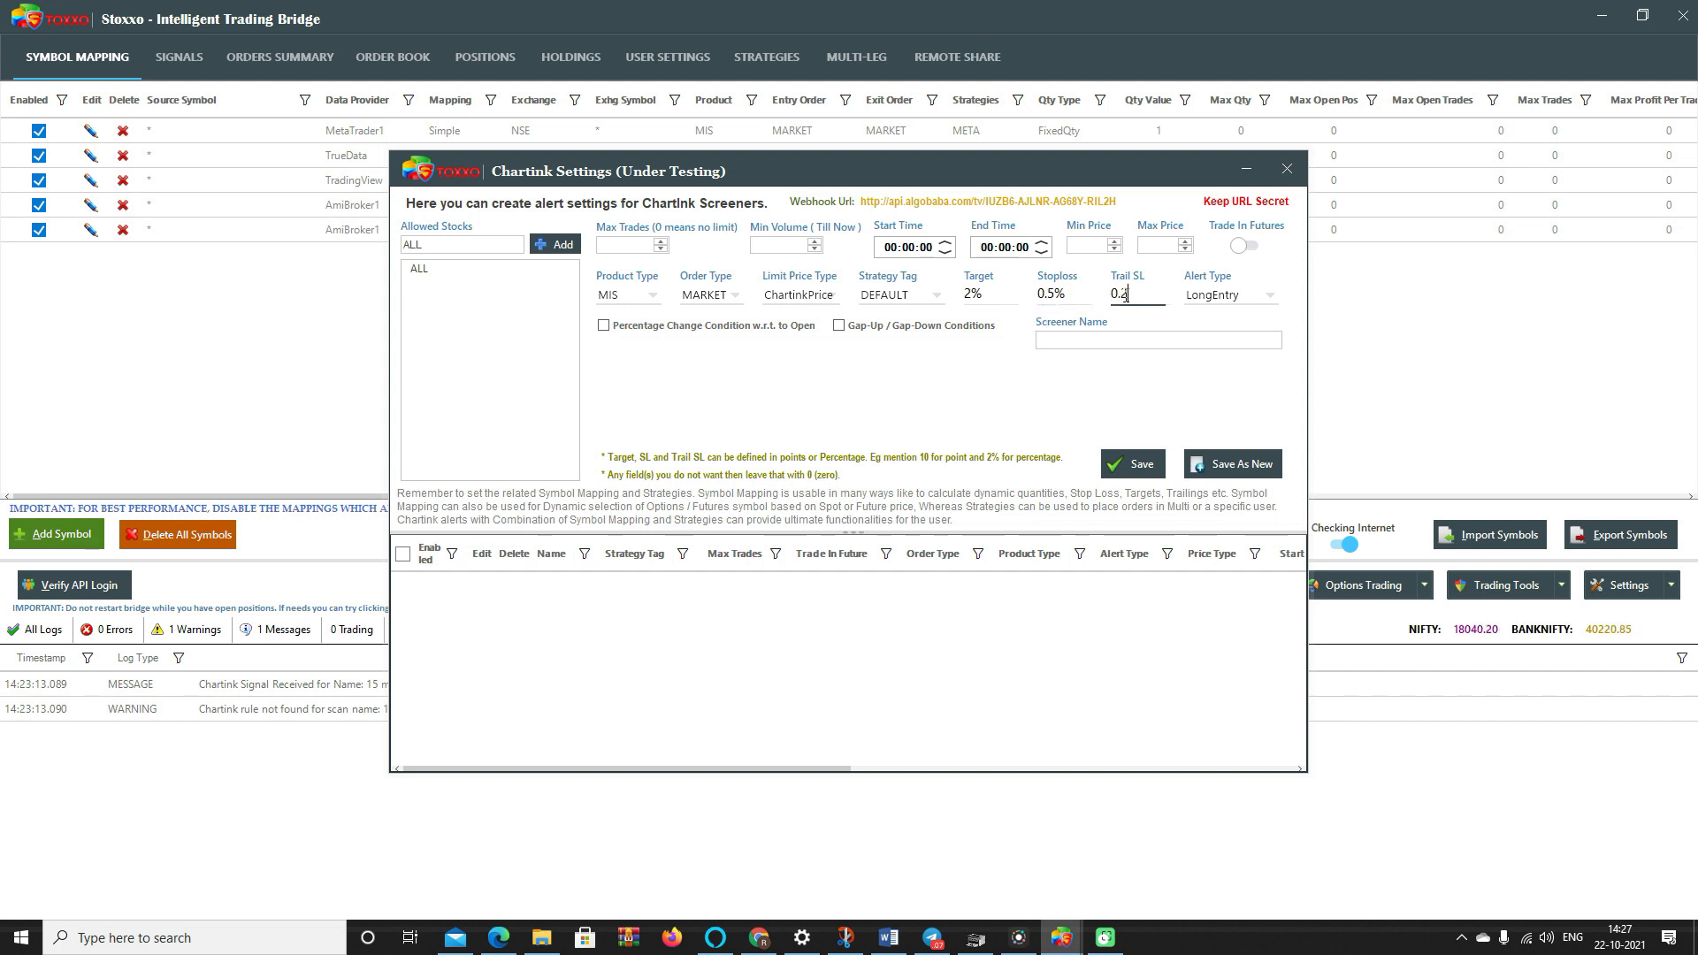
{"action": "key", "text": "BackSpace"}
{"action": "key", "text": "BackSpace"}
{"action": "key", "text": "BackSpace"}
{"action": "key", "text": "BackSpace"}
{"action": "key", "text": "BackSpace"}
- Make the alert type ShortEntry
{"action": "left_click", "coordinate": [1224, 299]}
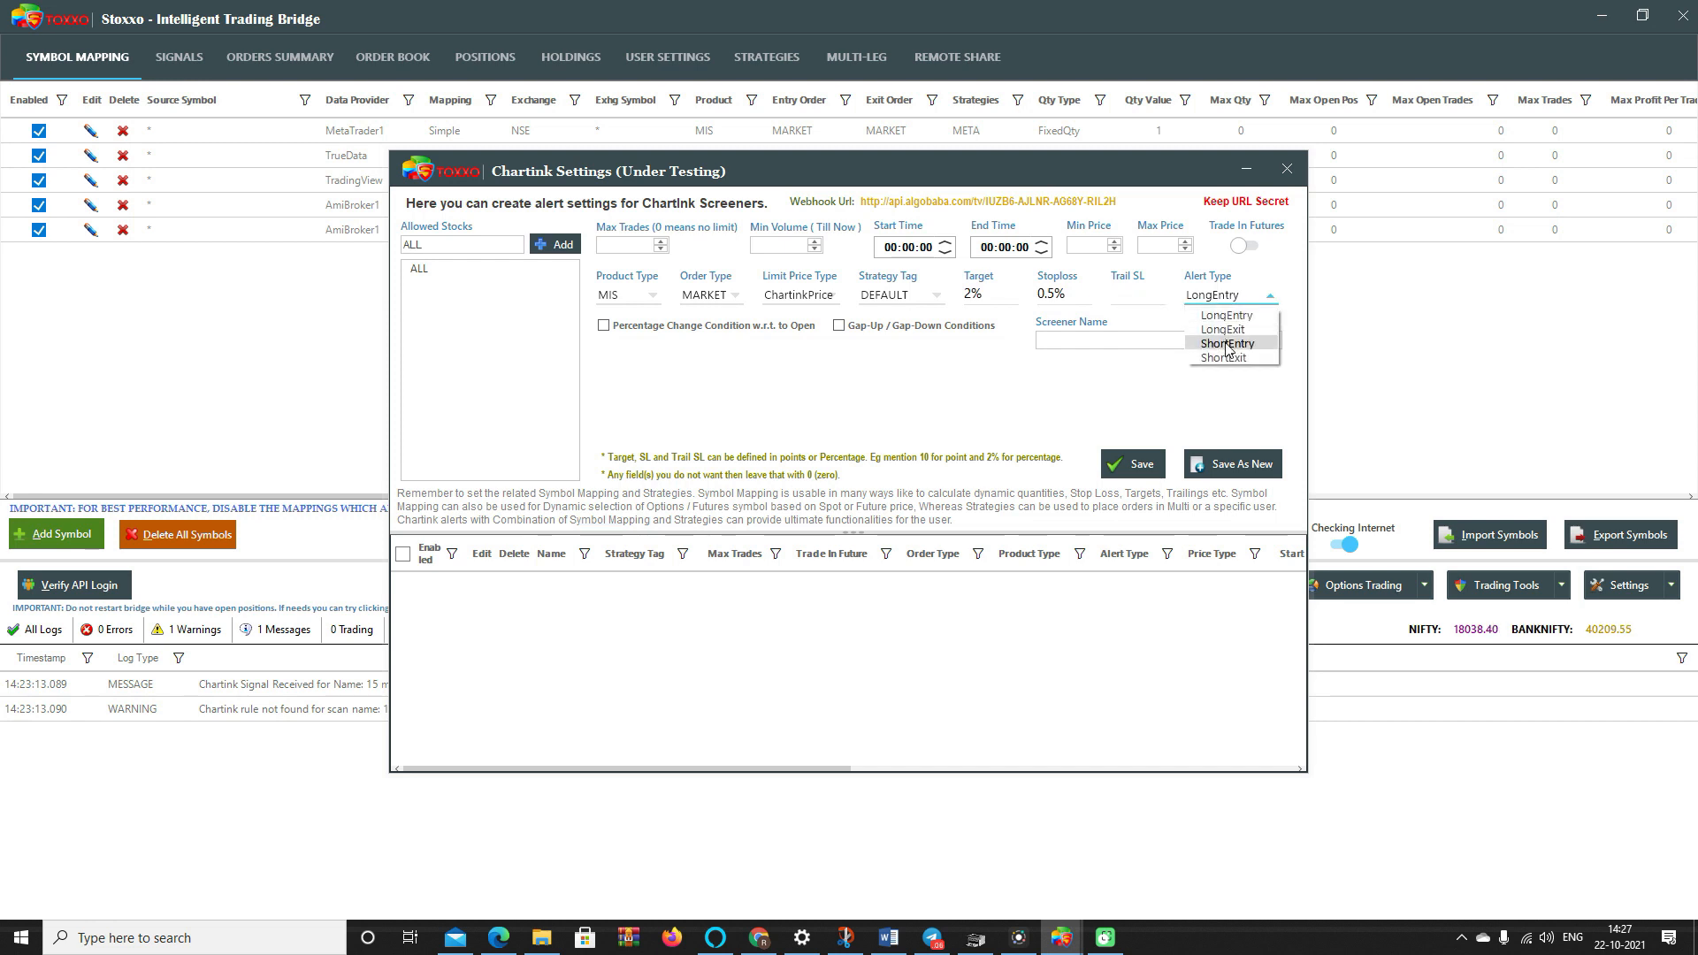
{"action": "left_click", "coordinate": [1227, 345]}
{"action": "left_click", "coordinate": [1226, 297]}
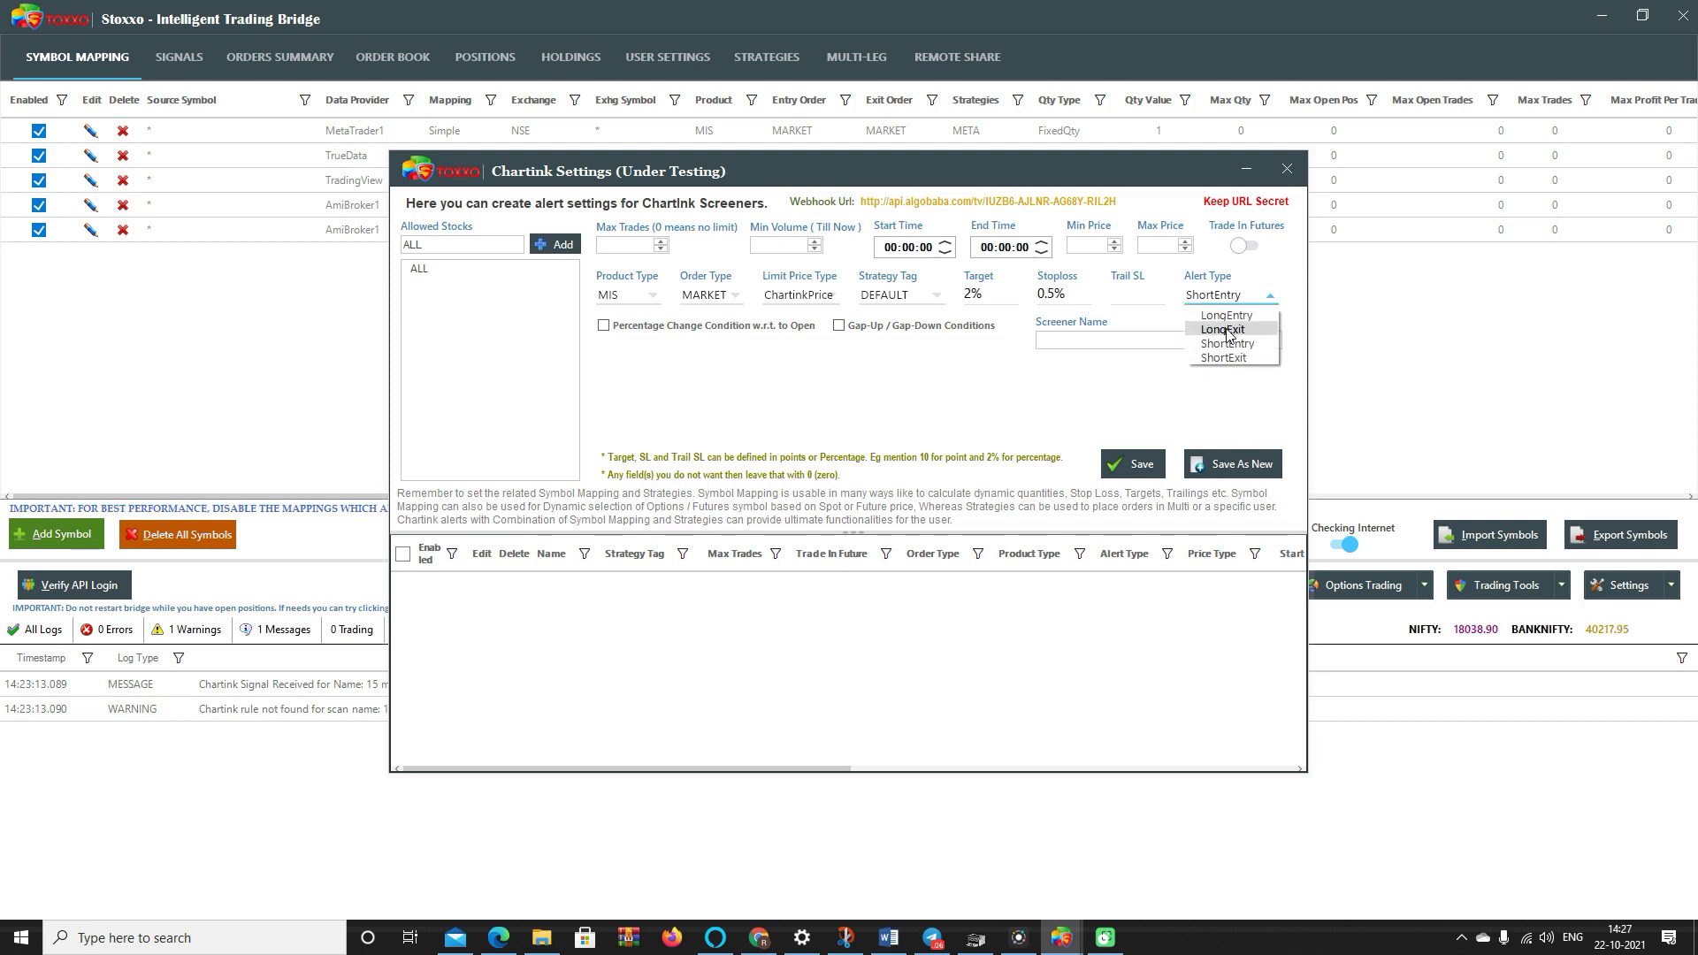
{"action": "left_click", "coordinate": [1174, 302]}
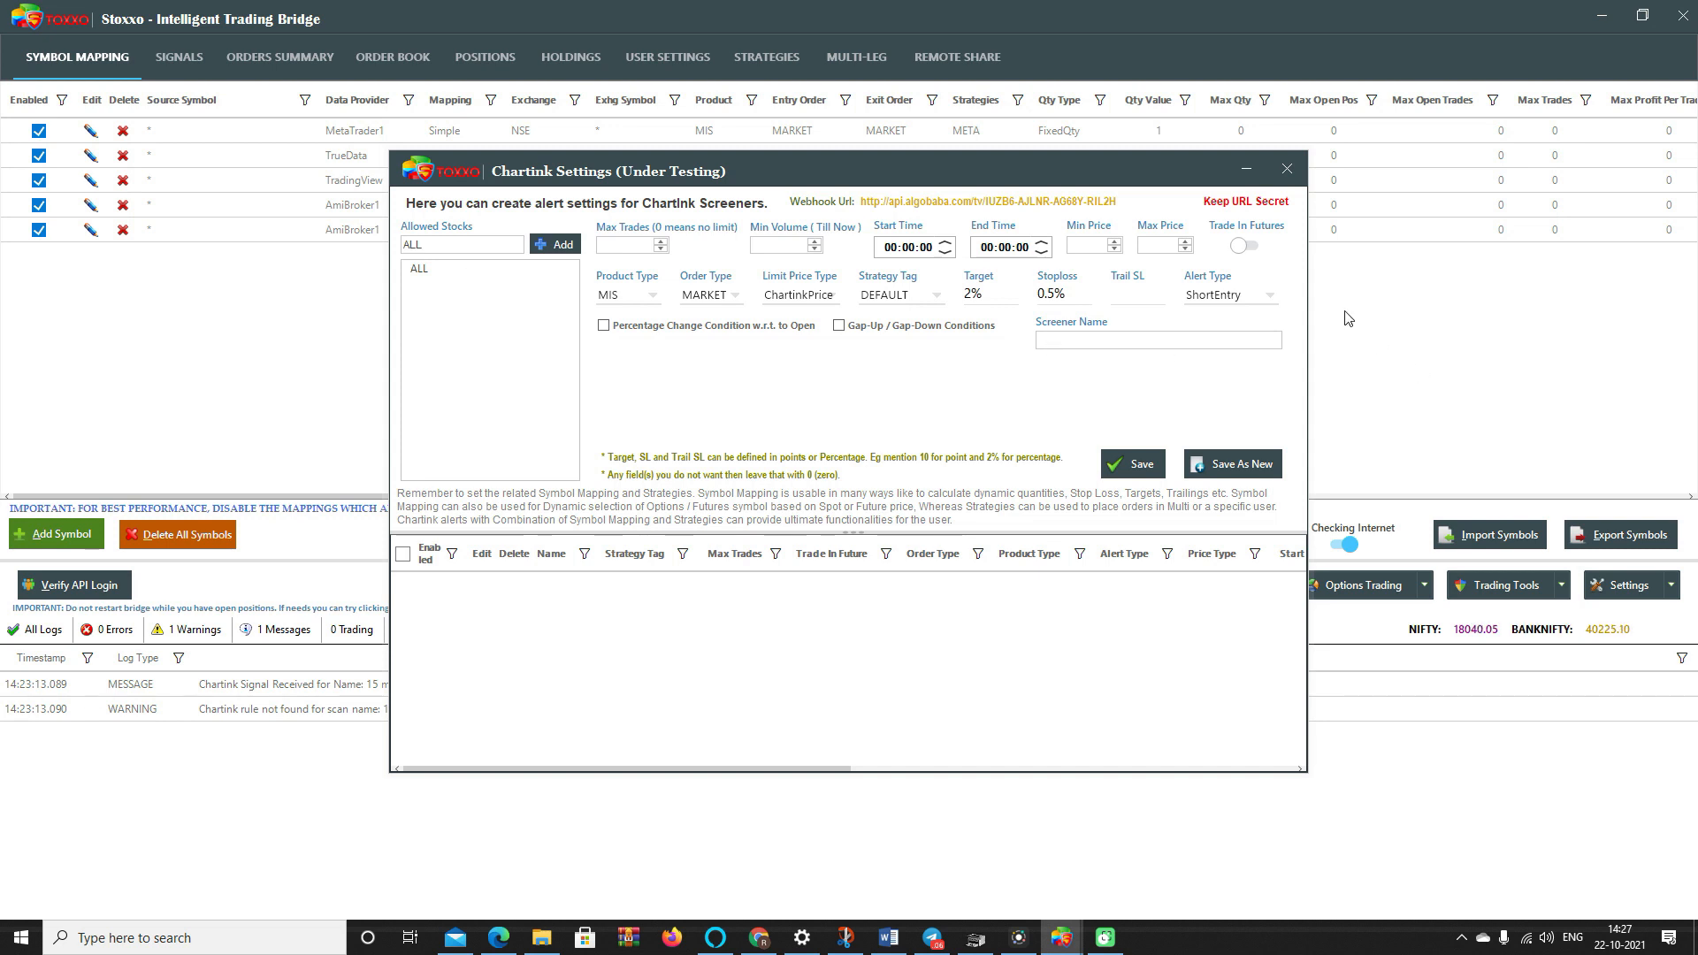
{"action": "left_click", "coordinate": [1203, 295]}
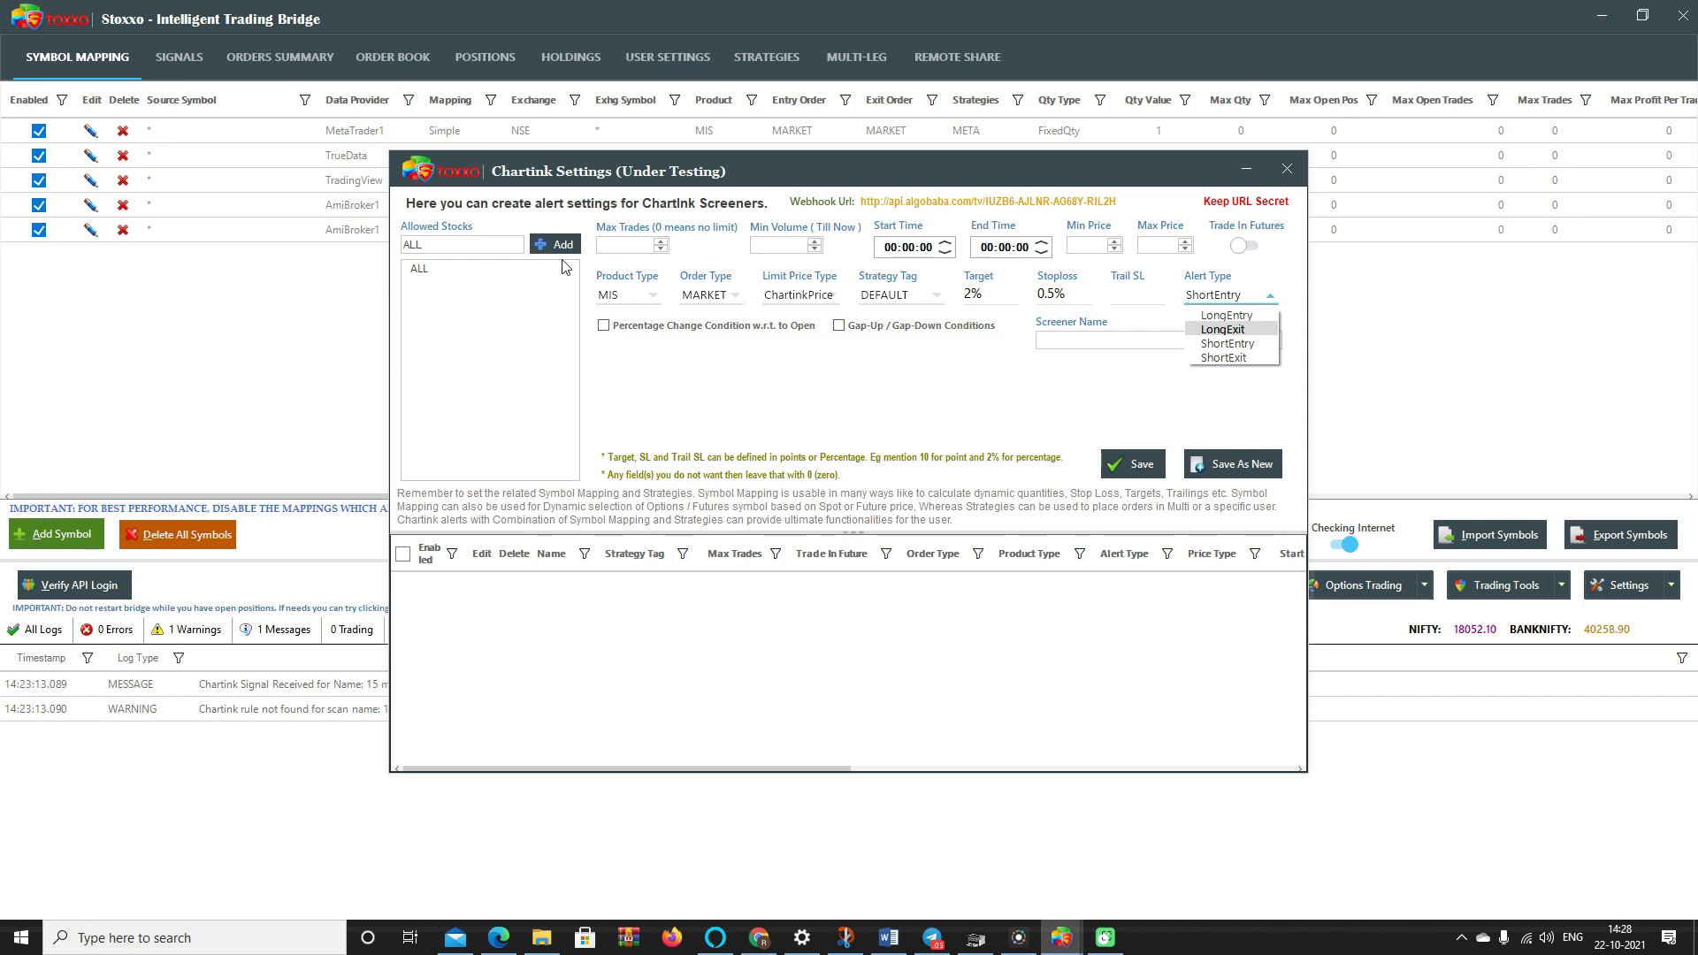
- Enable the Percentage Change condition with a Positive change type
{"action": "left_click", "coordinate": [603, 332]}
{"action": "left_click", "coordinate": [604, 327]}
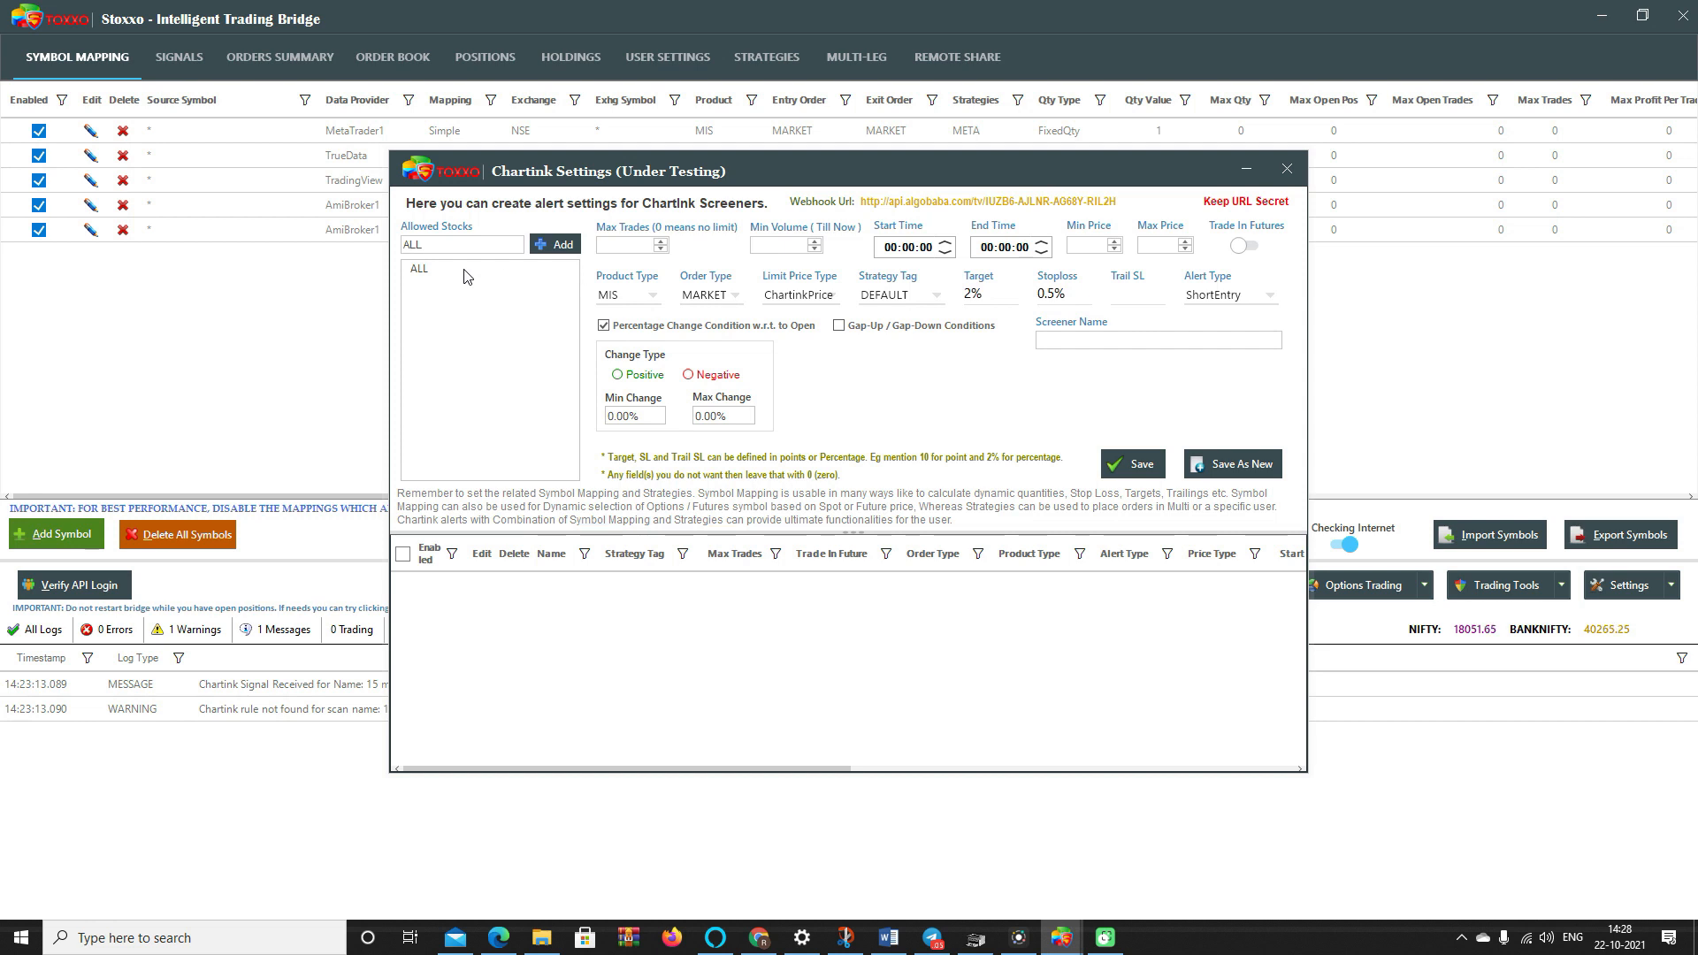
{"action": "left_click", "coordinate": [622, 376]}
{"action": "left_click", "coordinate": [692, 377]}
{"action": "left_click", "coordinate": [731, 413]}
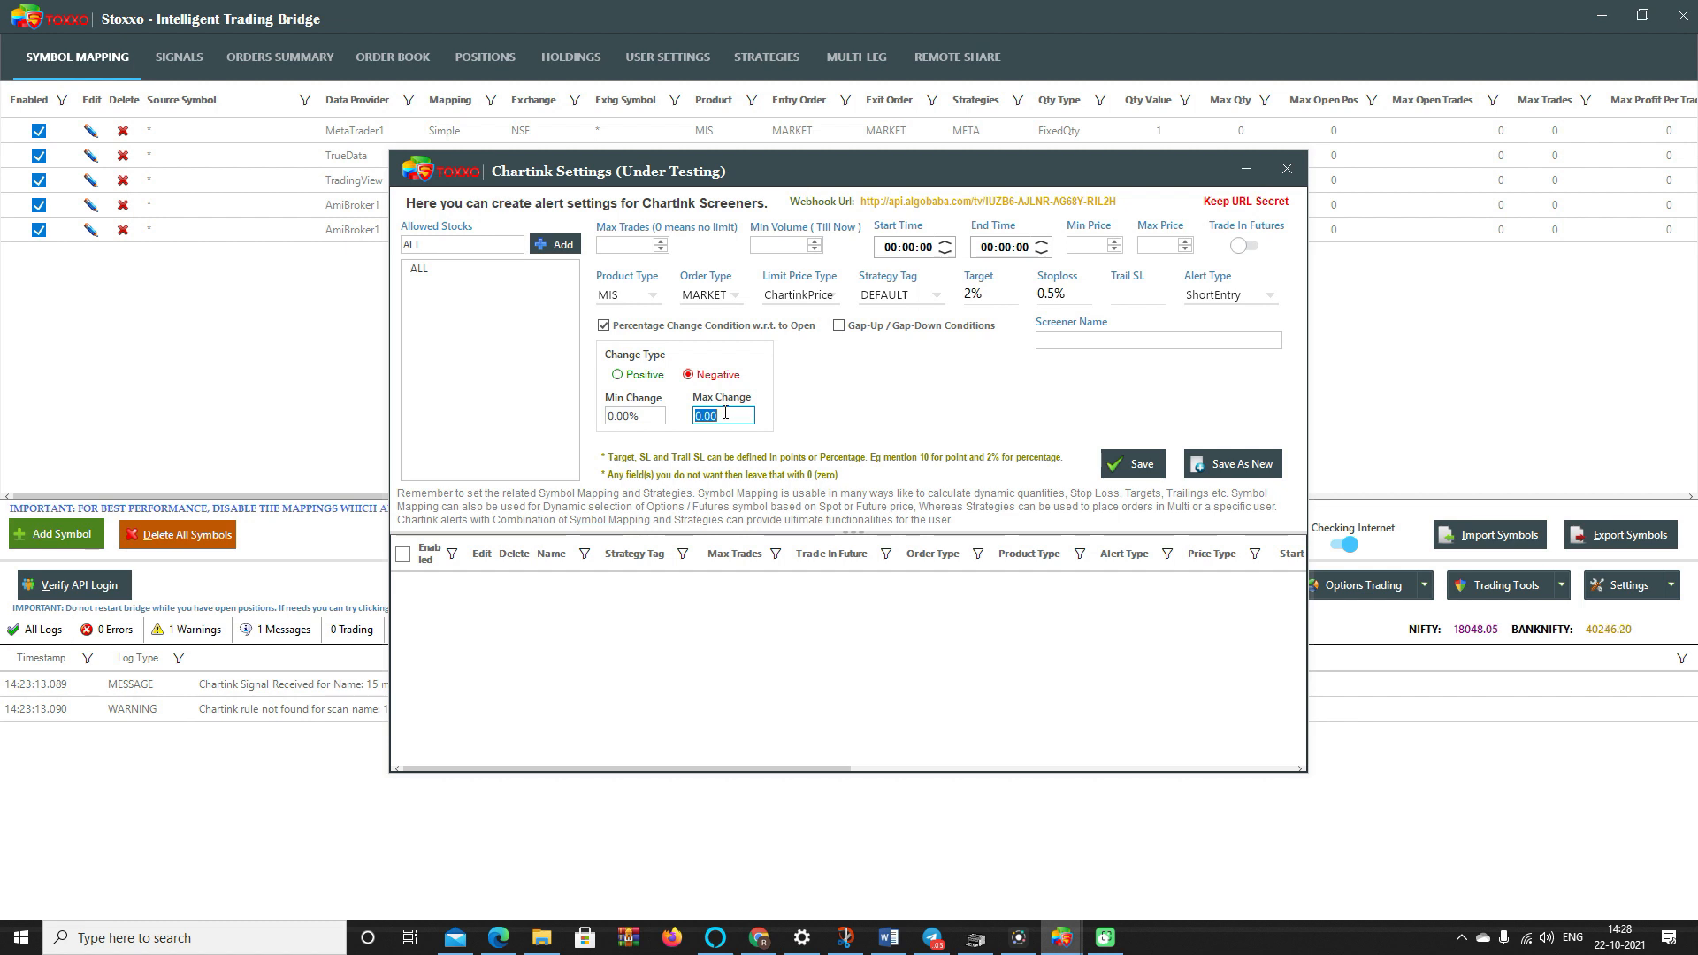
{"action": "left_click", "coordinate": [634, 378]}
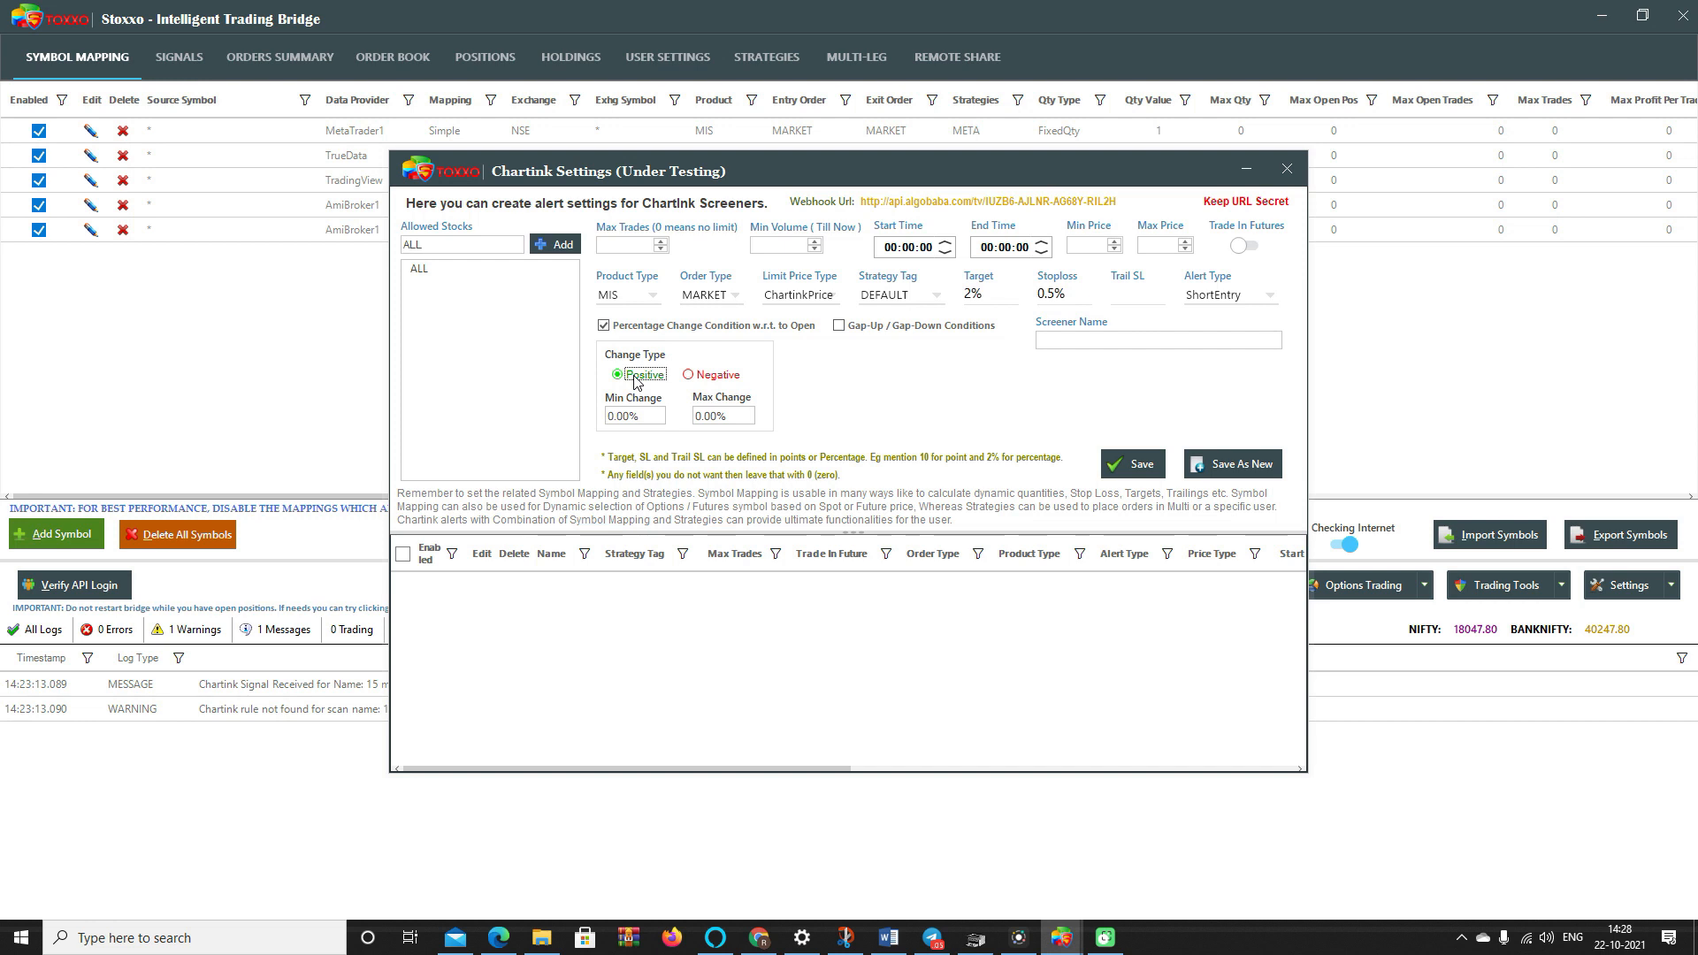
- Enable the Gap-Up/Gap-Down conditions, leaving the gap limits at 0.00%
{"action": "left_click", "coordinate": [839, 327]}
{"action": "left_click", "coordinate": [867, 365]}
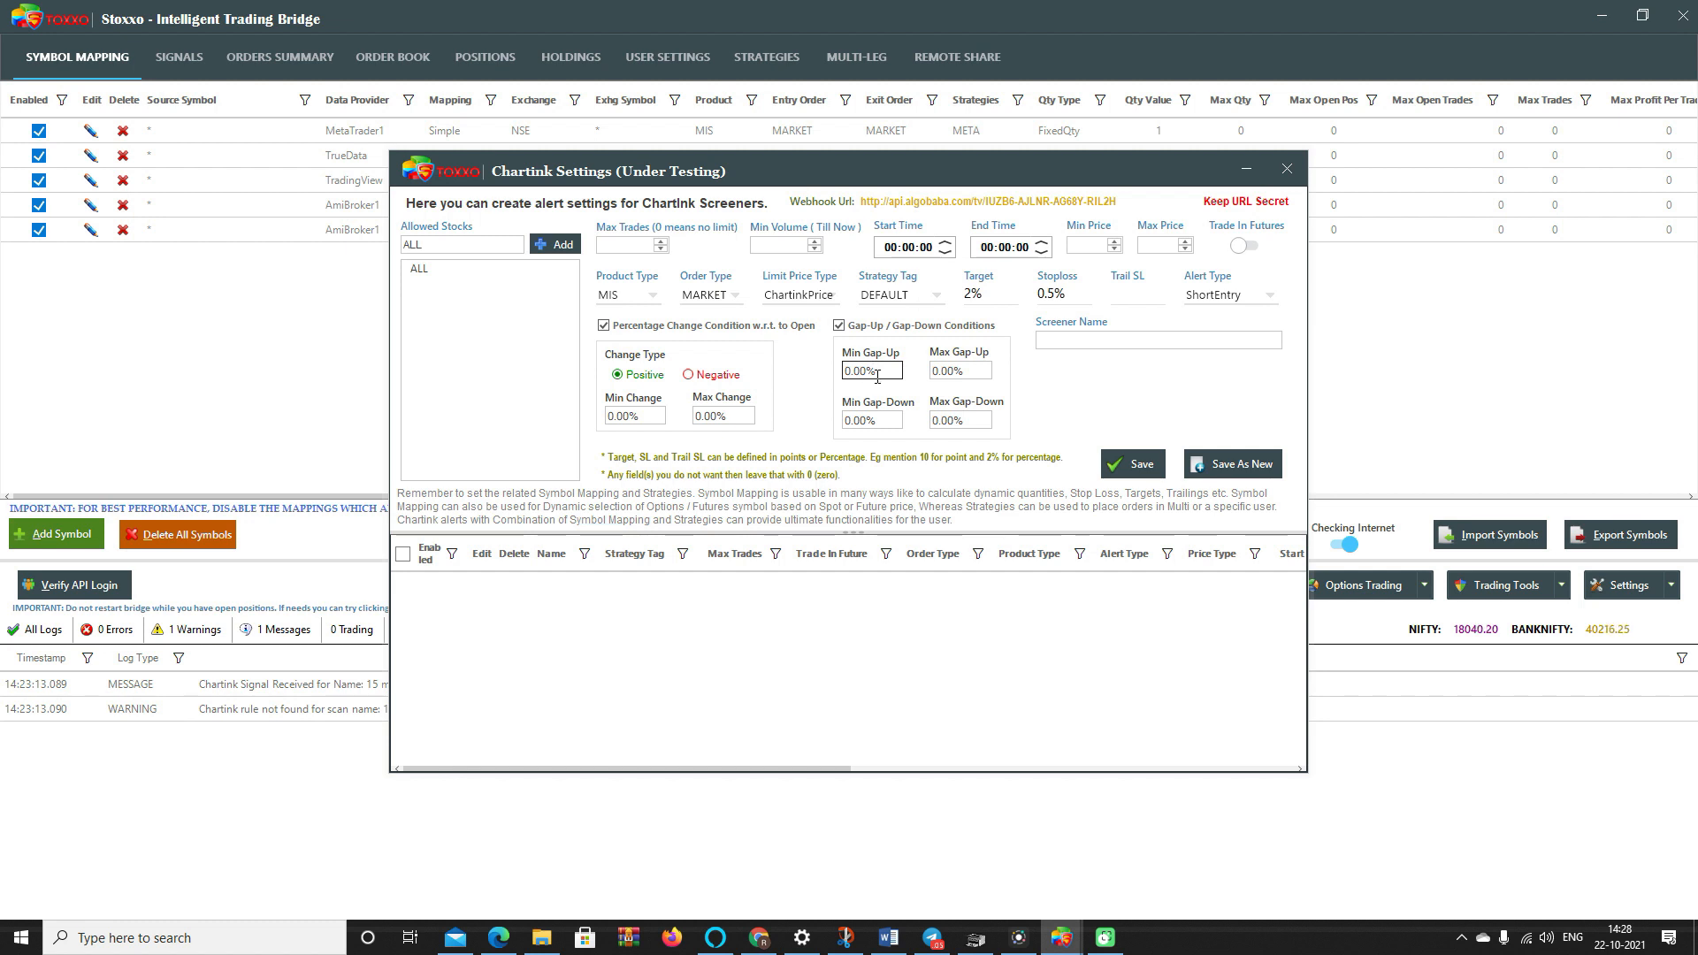
{"action": "left_click", "coordinate": [962, 372]}
{"action": "left_click", "coordinate": [893, 420]}
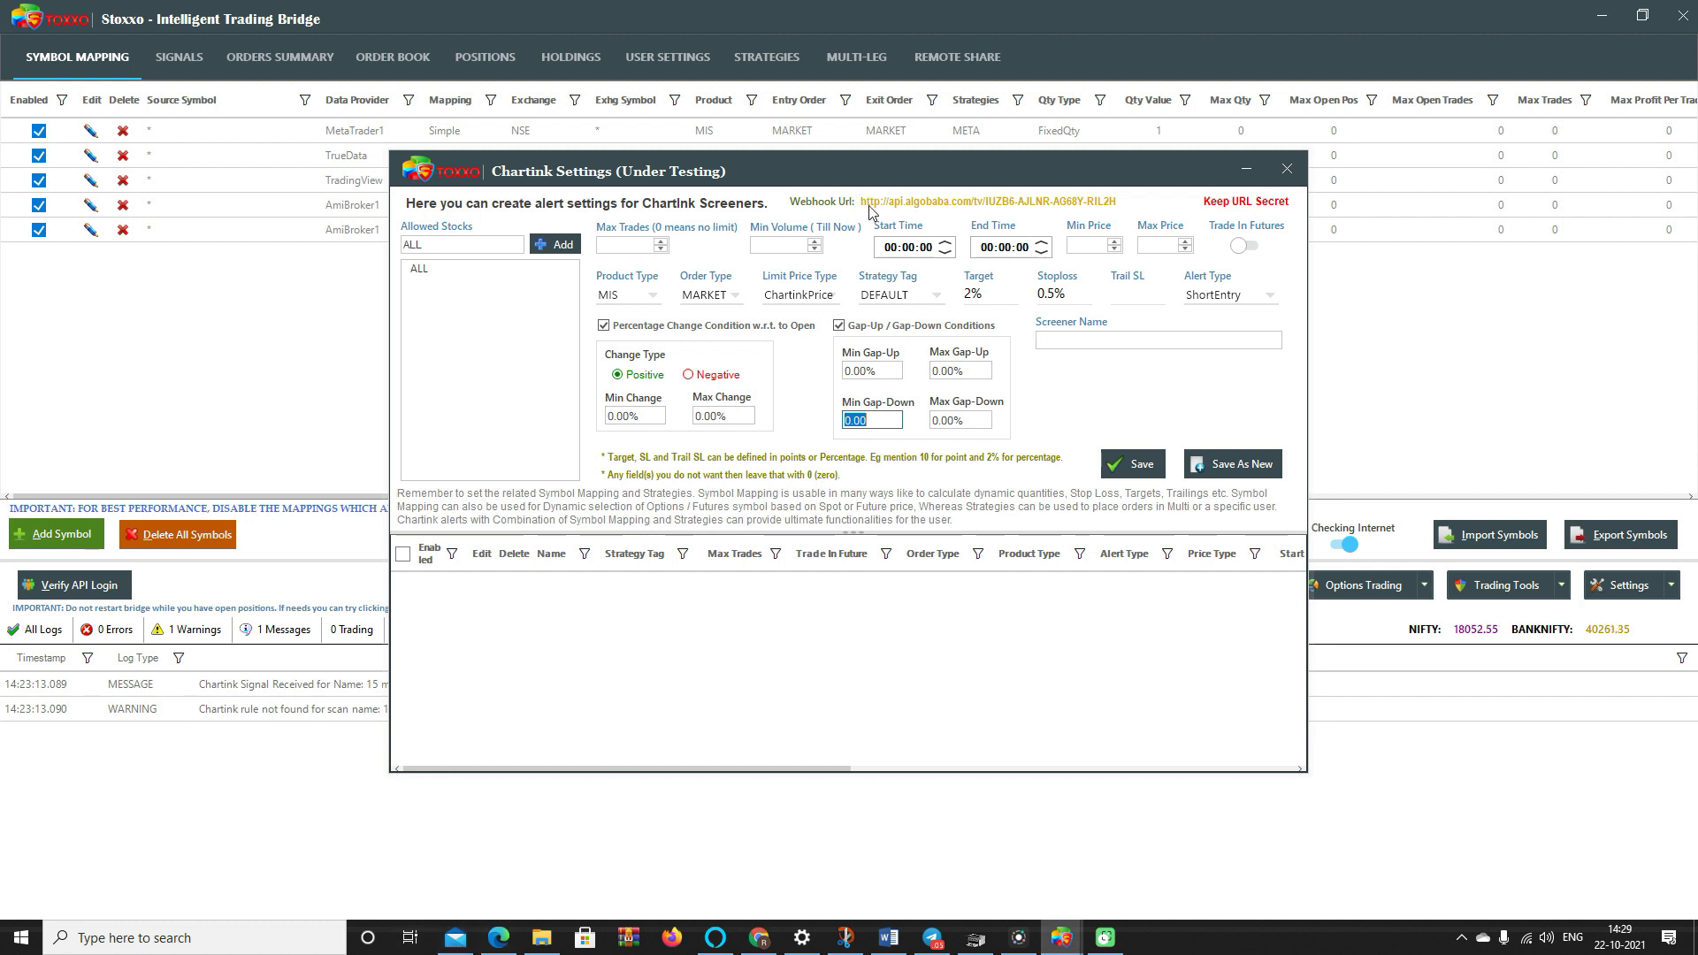
- Generate and copy a new TradingView webhook URL in Bridge Settings, then apply with CONFIGURE
{"action": "left_click_drag", "start_coordinate": [1119, 202], "coordinate": [863, 206]}
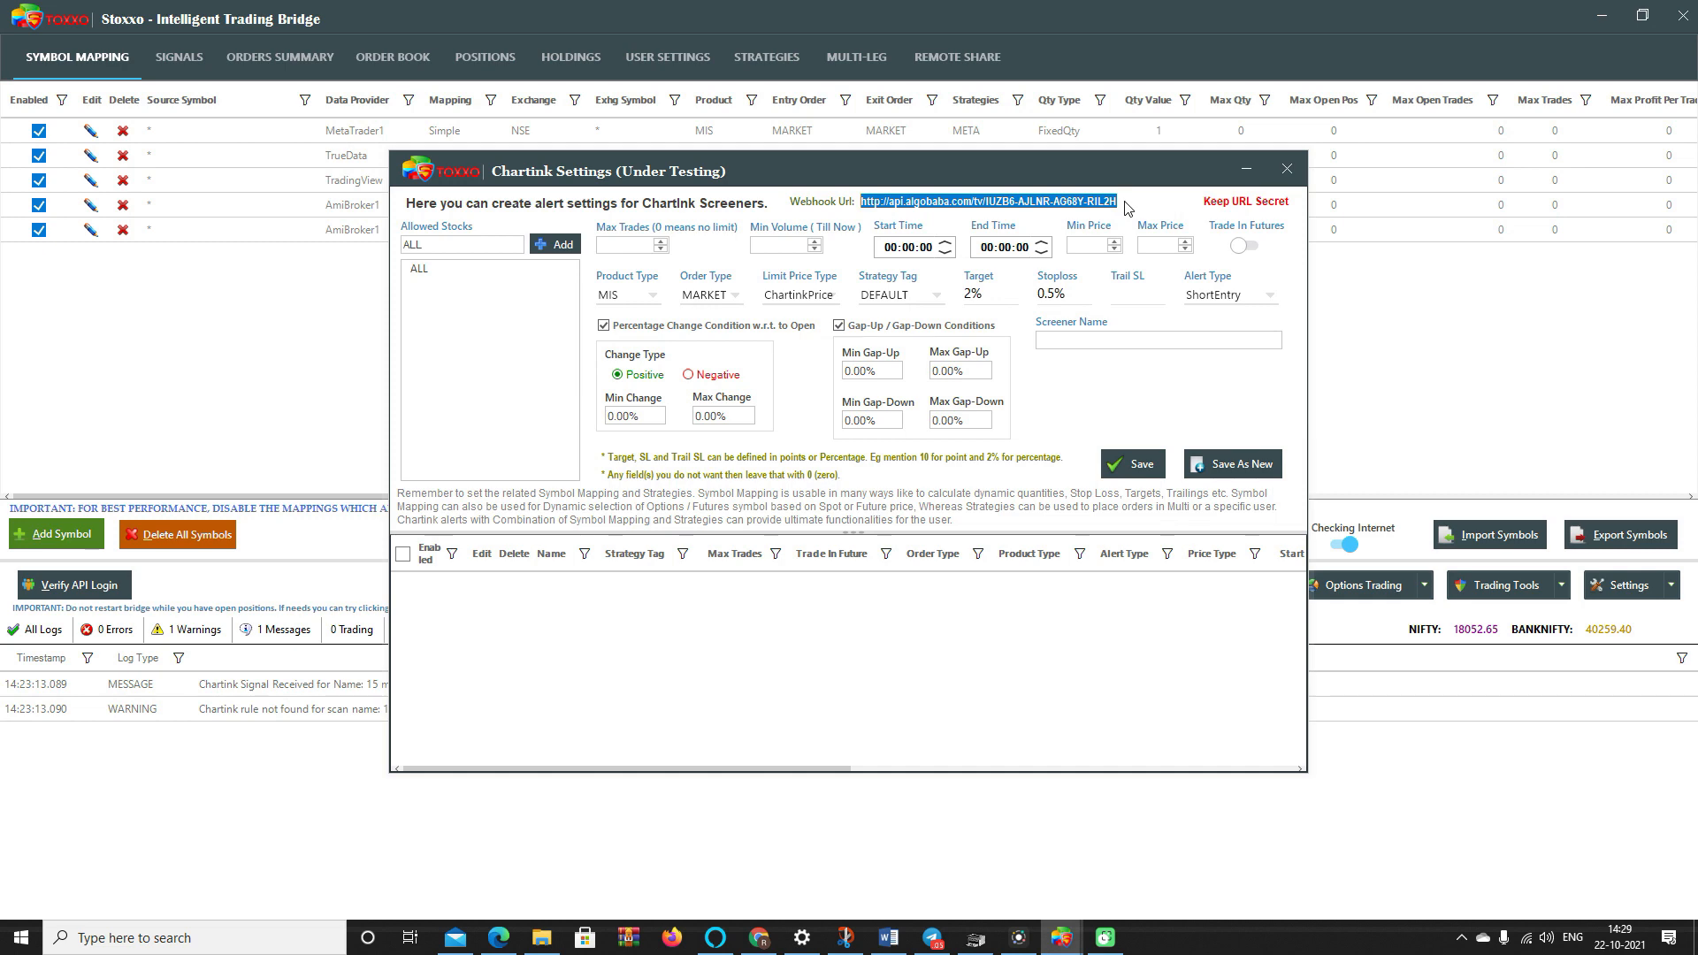
{"action": "left_click", "coordinate": [1287, 169]}
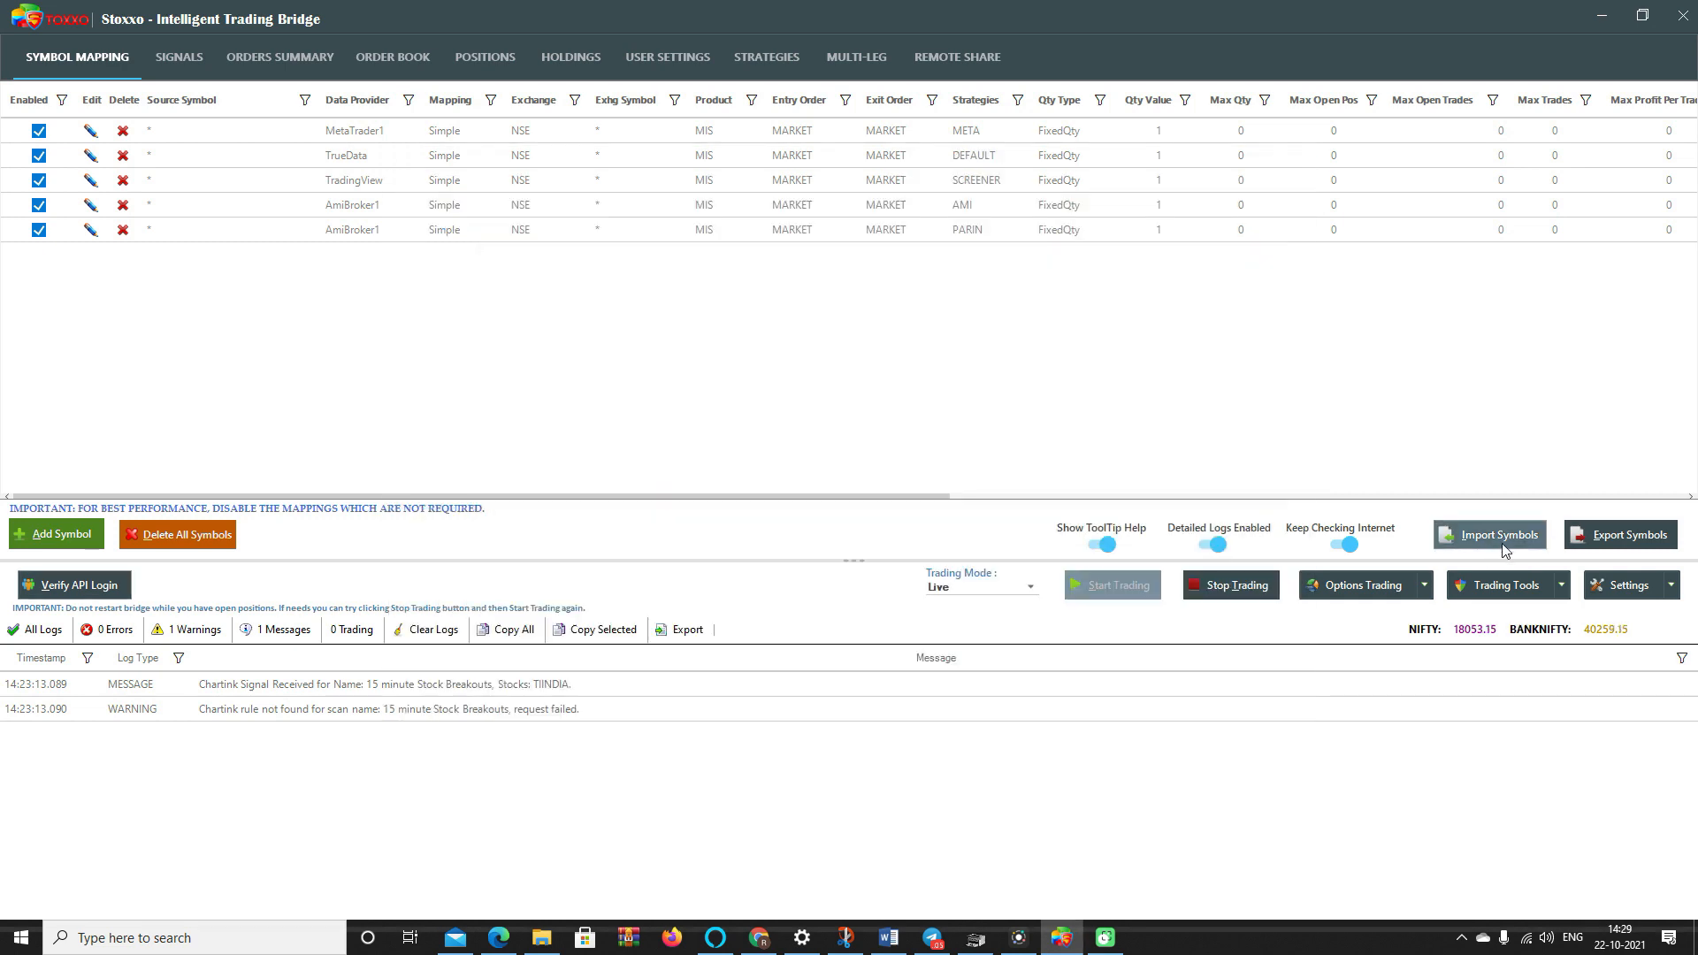
{"action": "left_click", "coordinate": [1618, 596]}
{"action": "left_click", "coordinate": [1614, 612]}
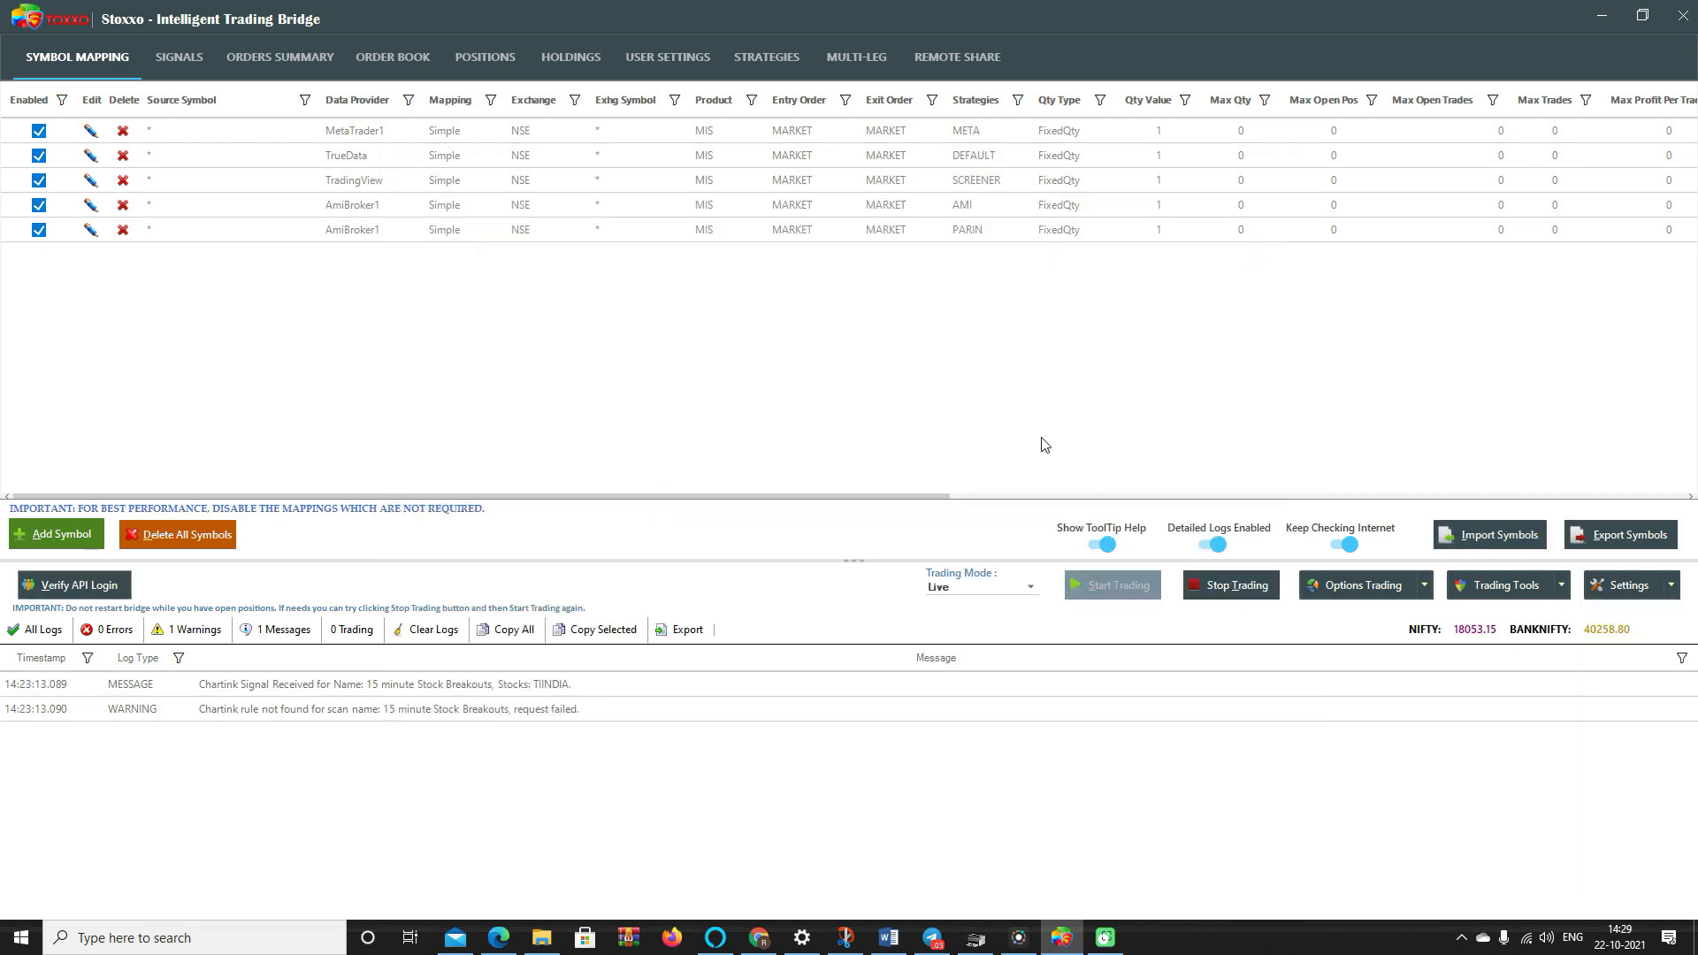
{"action": "left_click", "coordinate": [550, 505]}
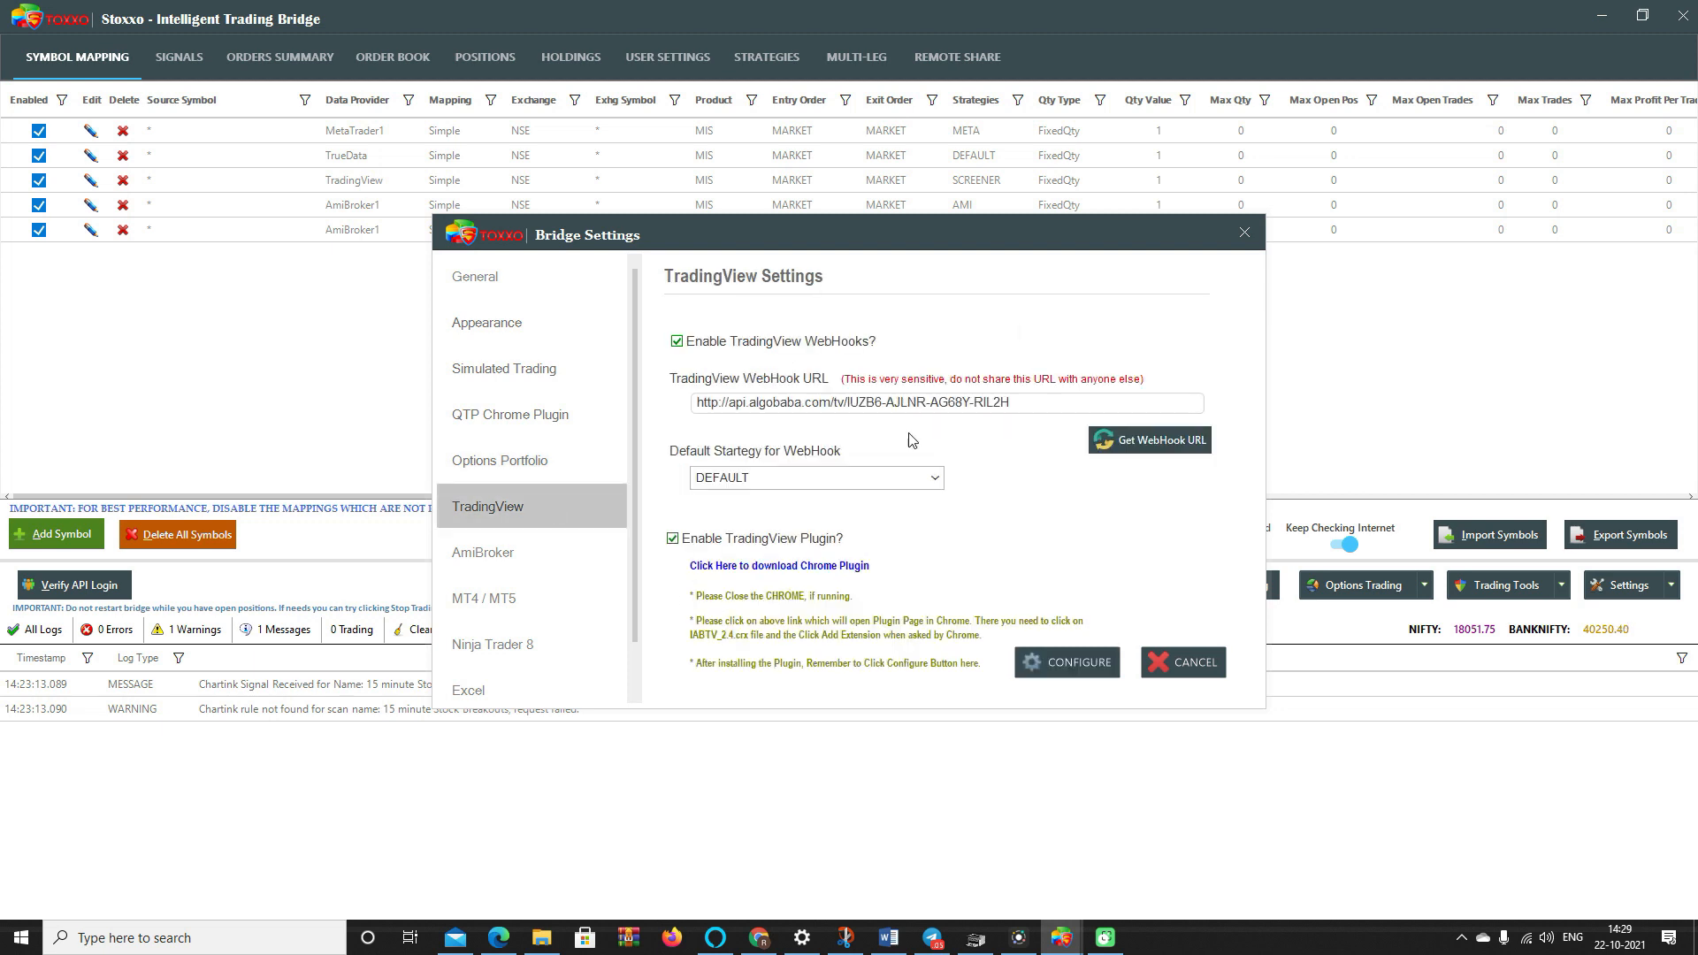
{"action": "left_click", "coordinate": [1144, 444]}
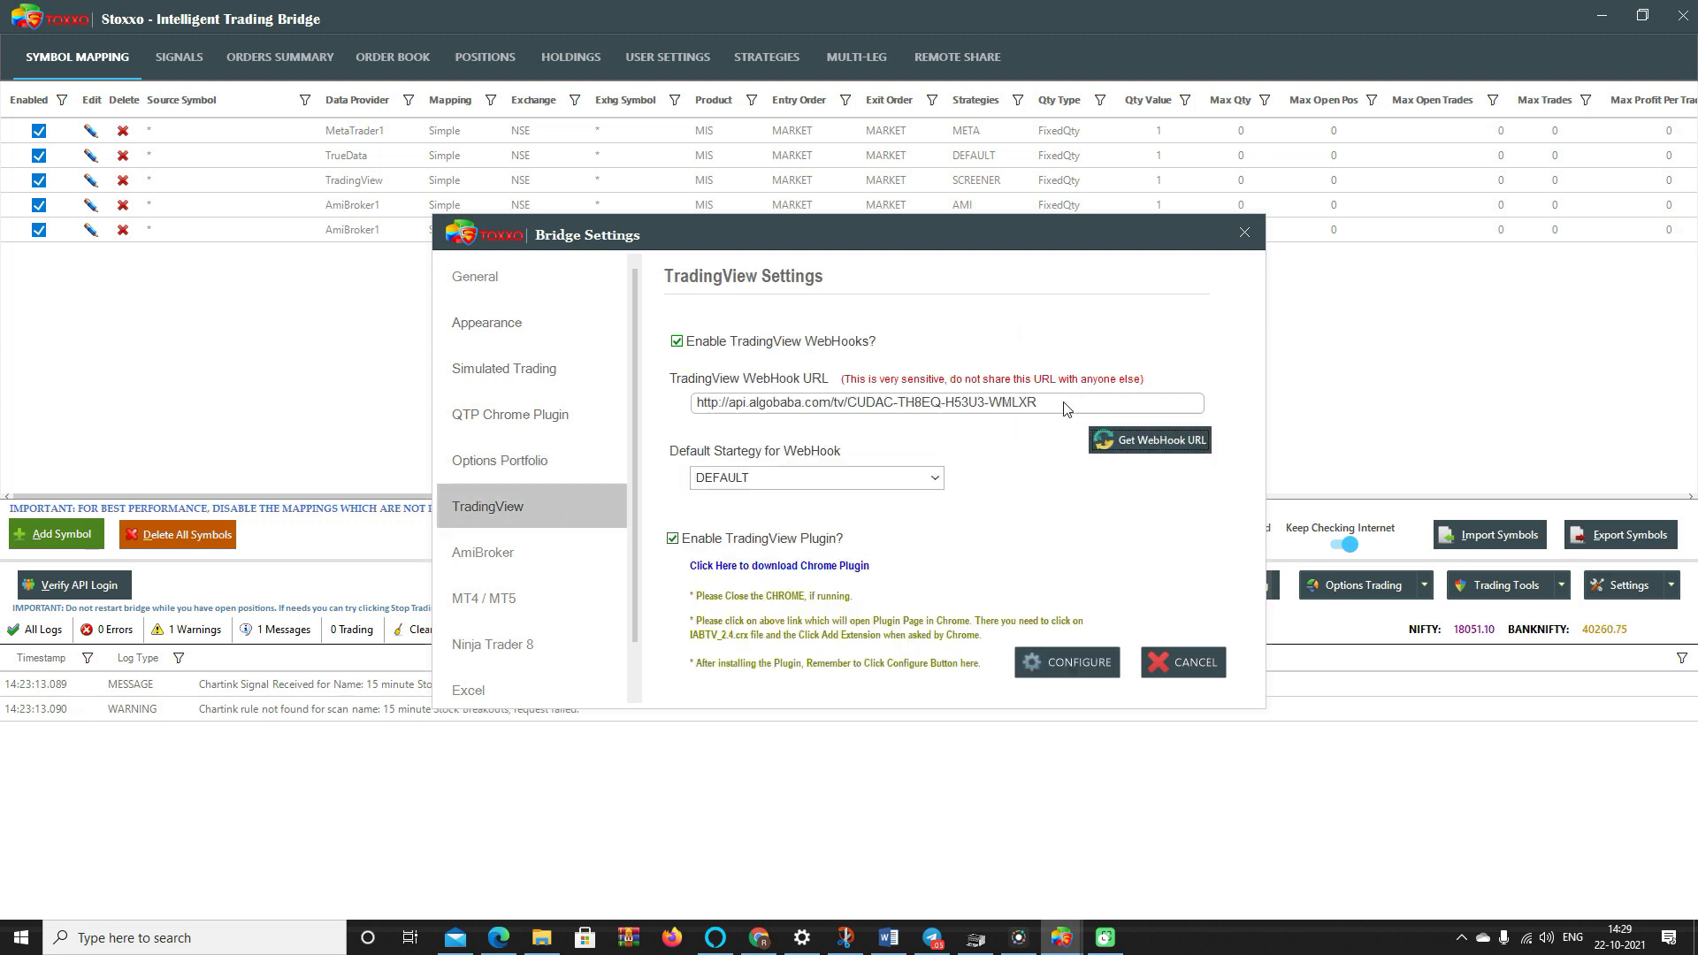
{"action": "left_click_drag", "start_coordinate": [1177, 404], "coordinate": [689, 403]}
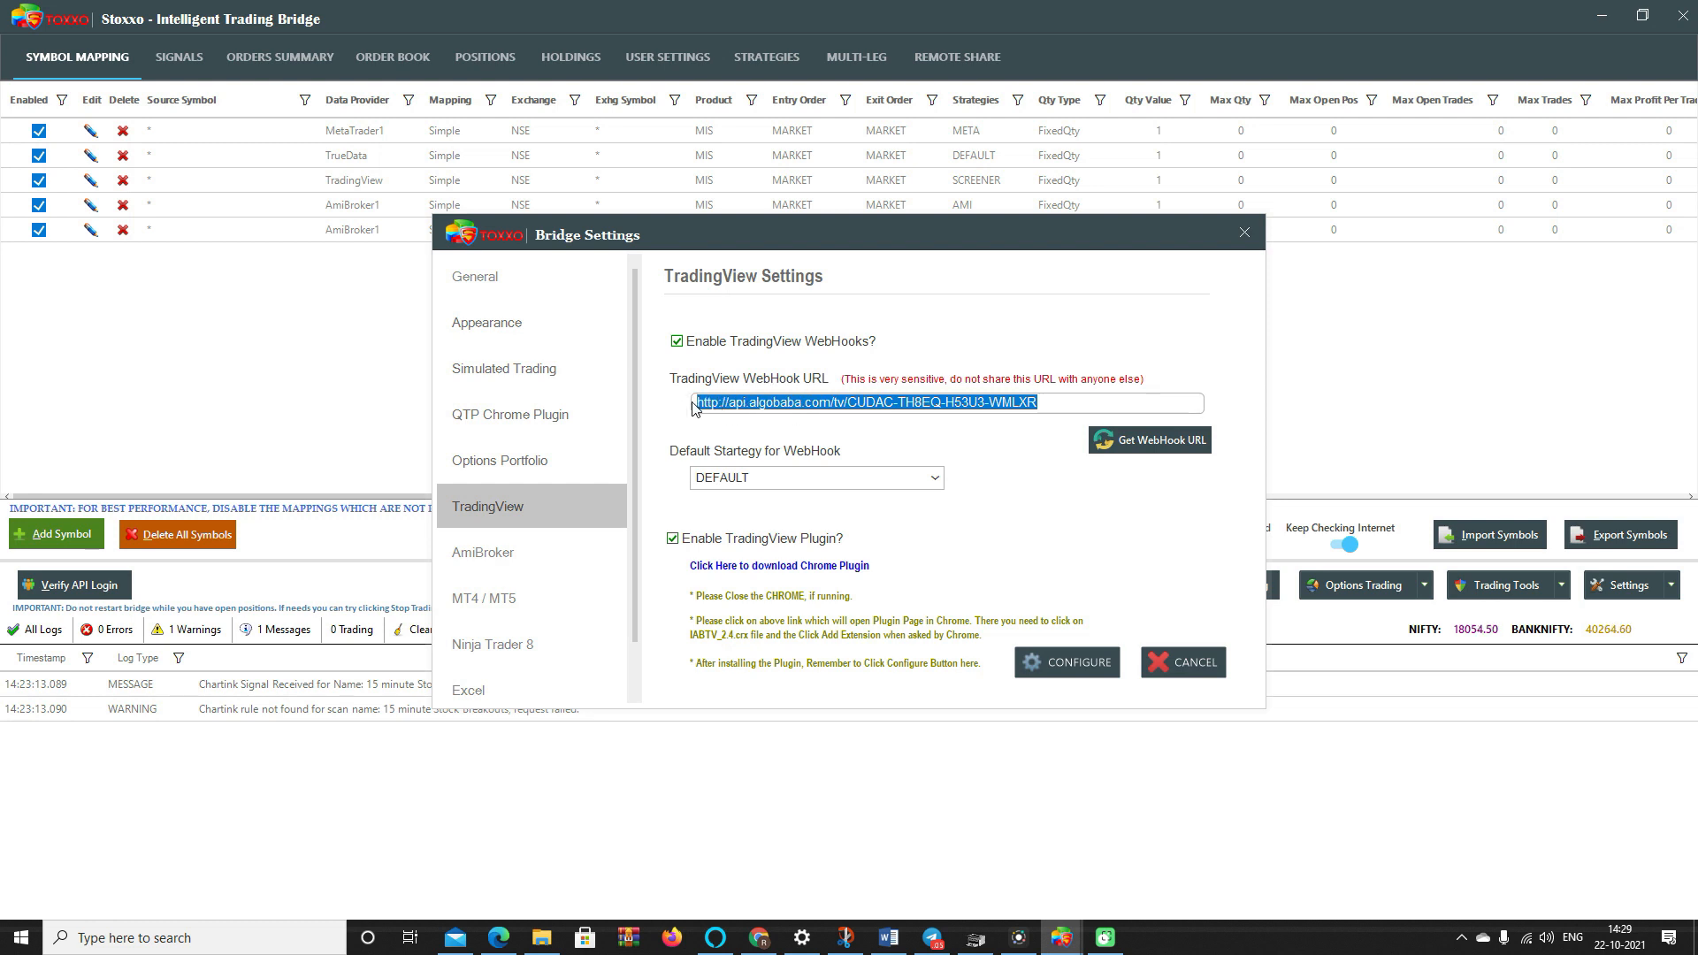
{"action": "left_click", "coordinate": [1079, 659]}
{"action": "left_click", "coordinate": [1458, 591]}
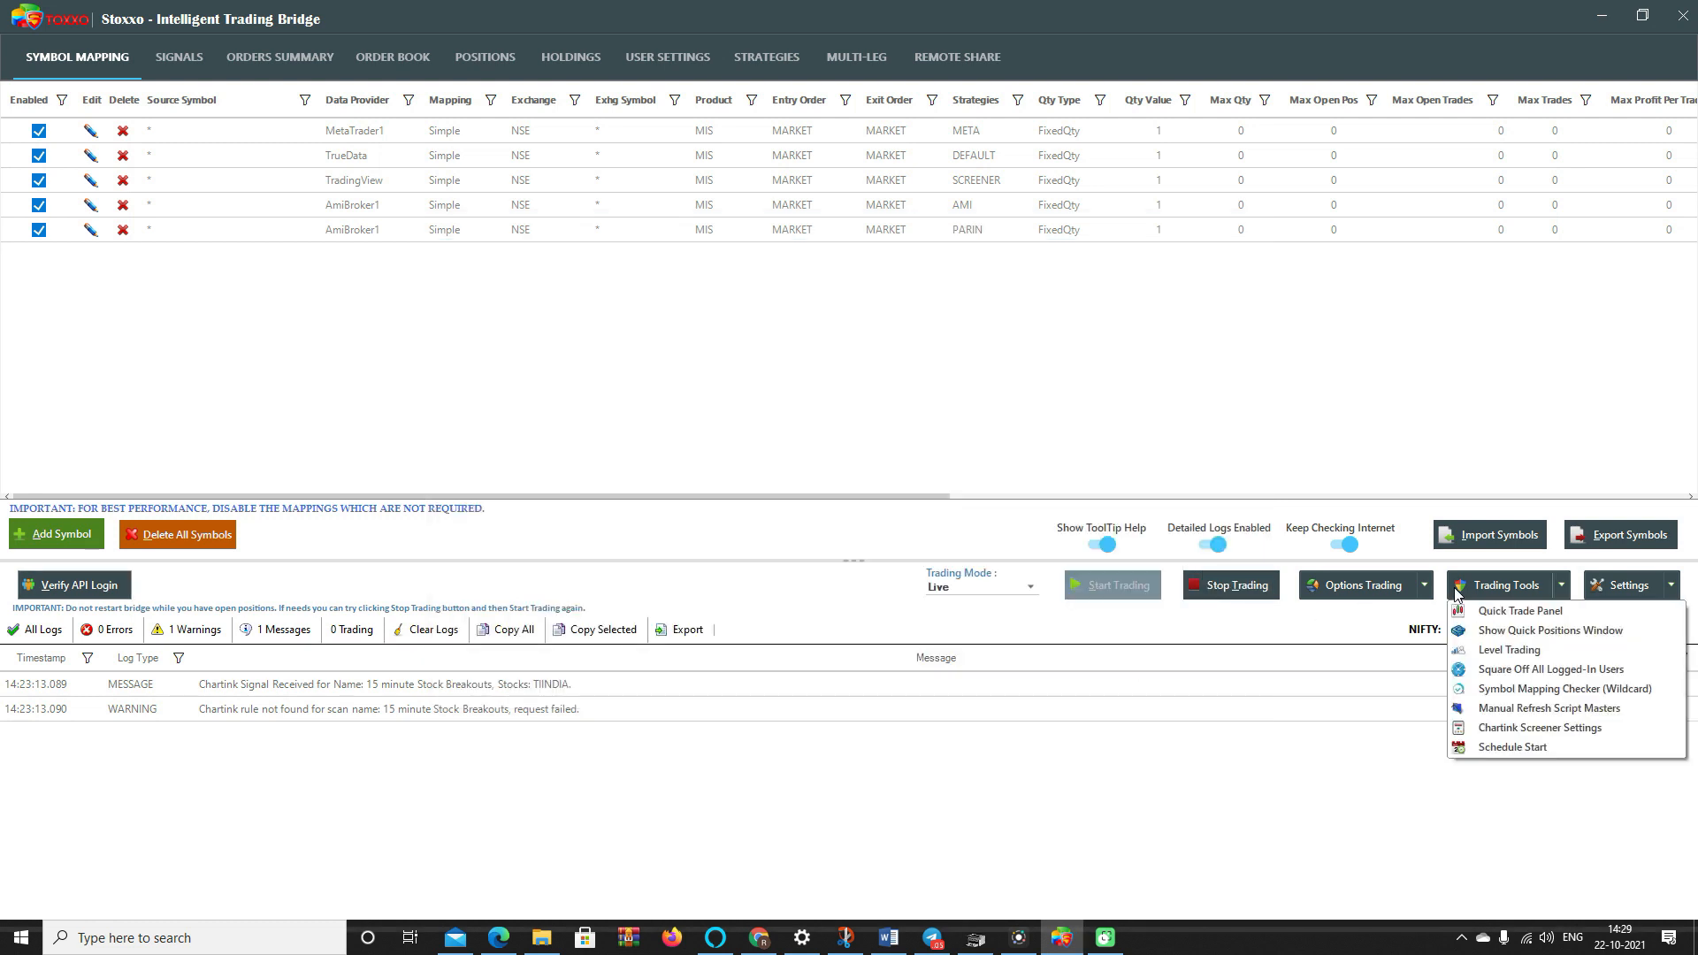
{"action": "left_click", "coordinate": [1504, 724]}
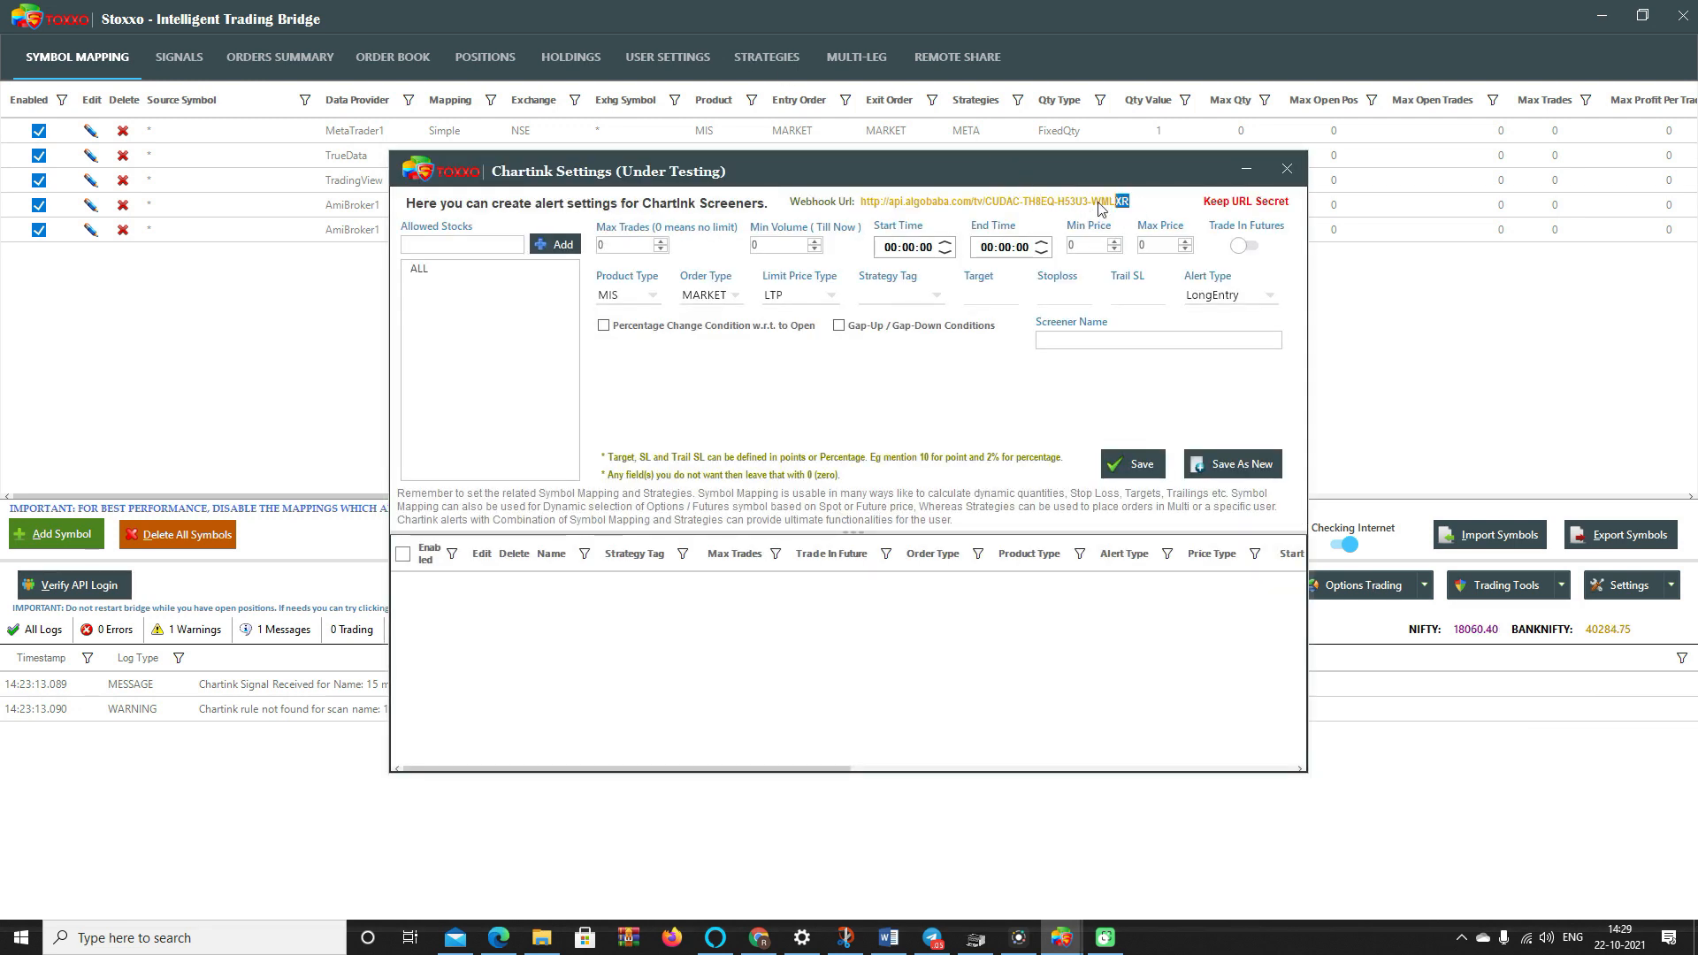
{"action": "left_click_drag", "start_coordinate": [1127, 202], "coordinate": [867, 202]}
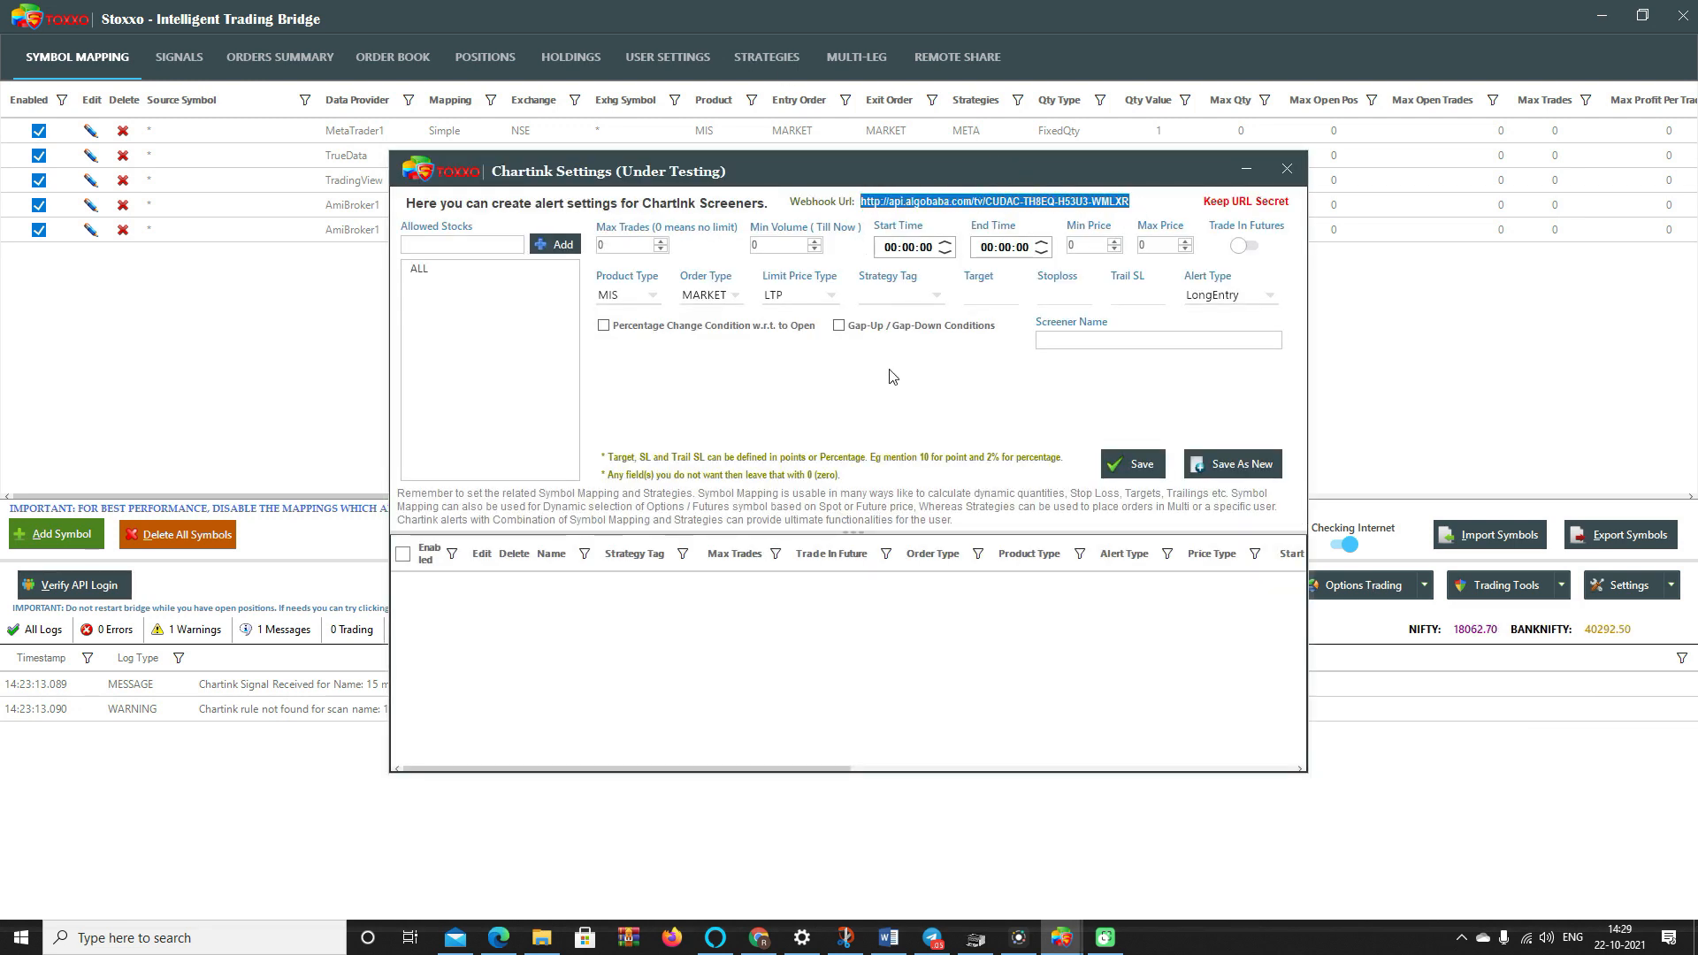
{"action": "left_click", "coordinate": [902, 296]}
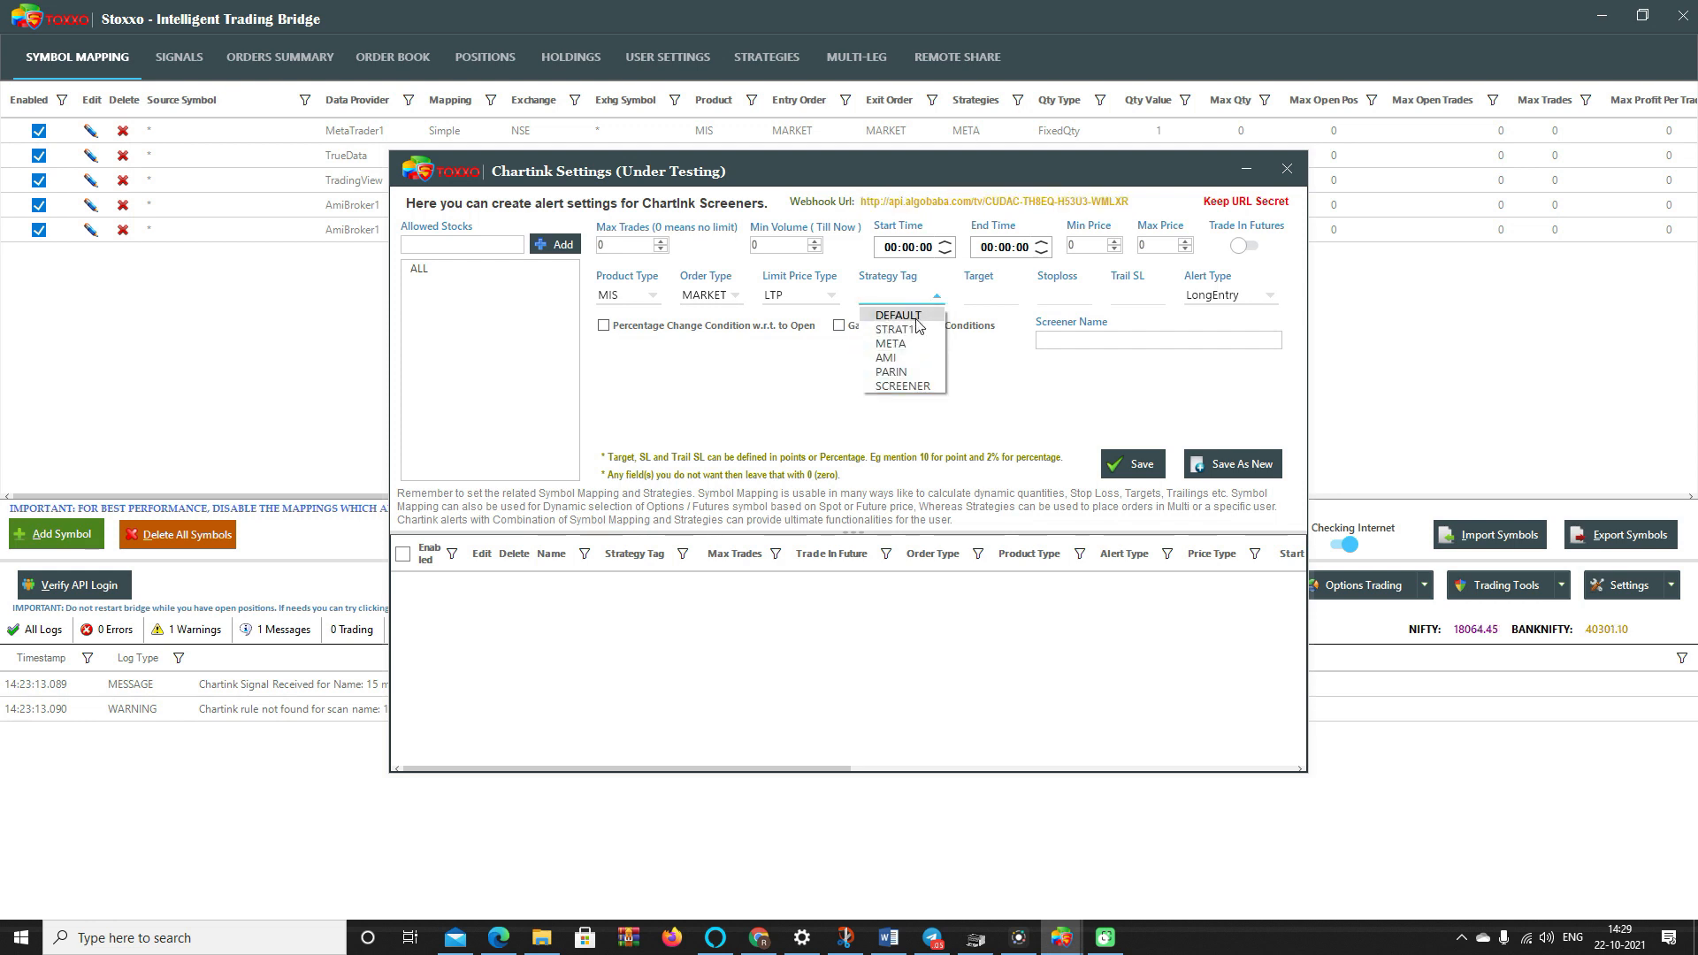
{"action": "left_click", "coordinate": [917, 319]}
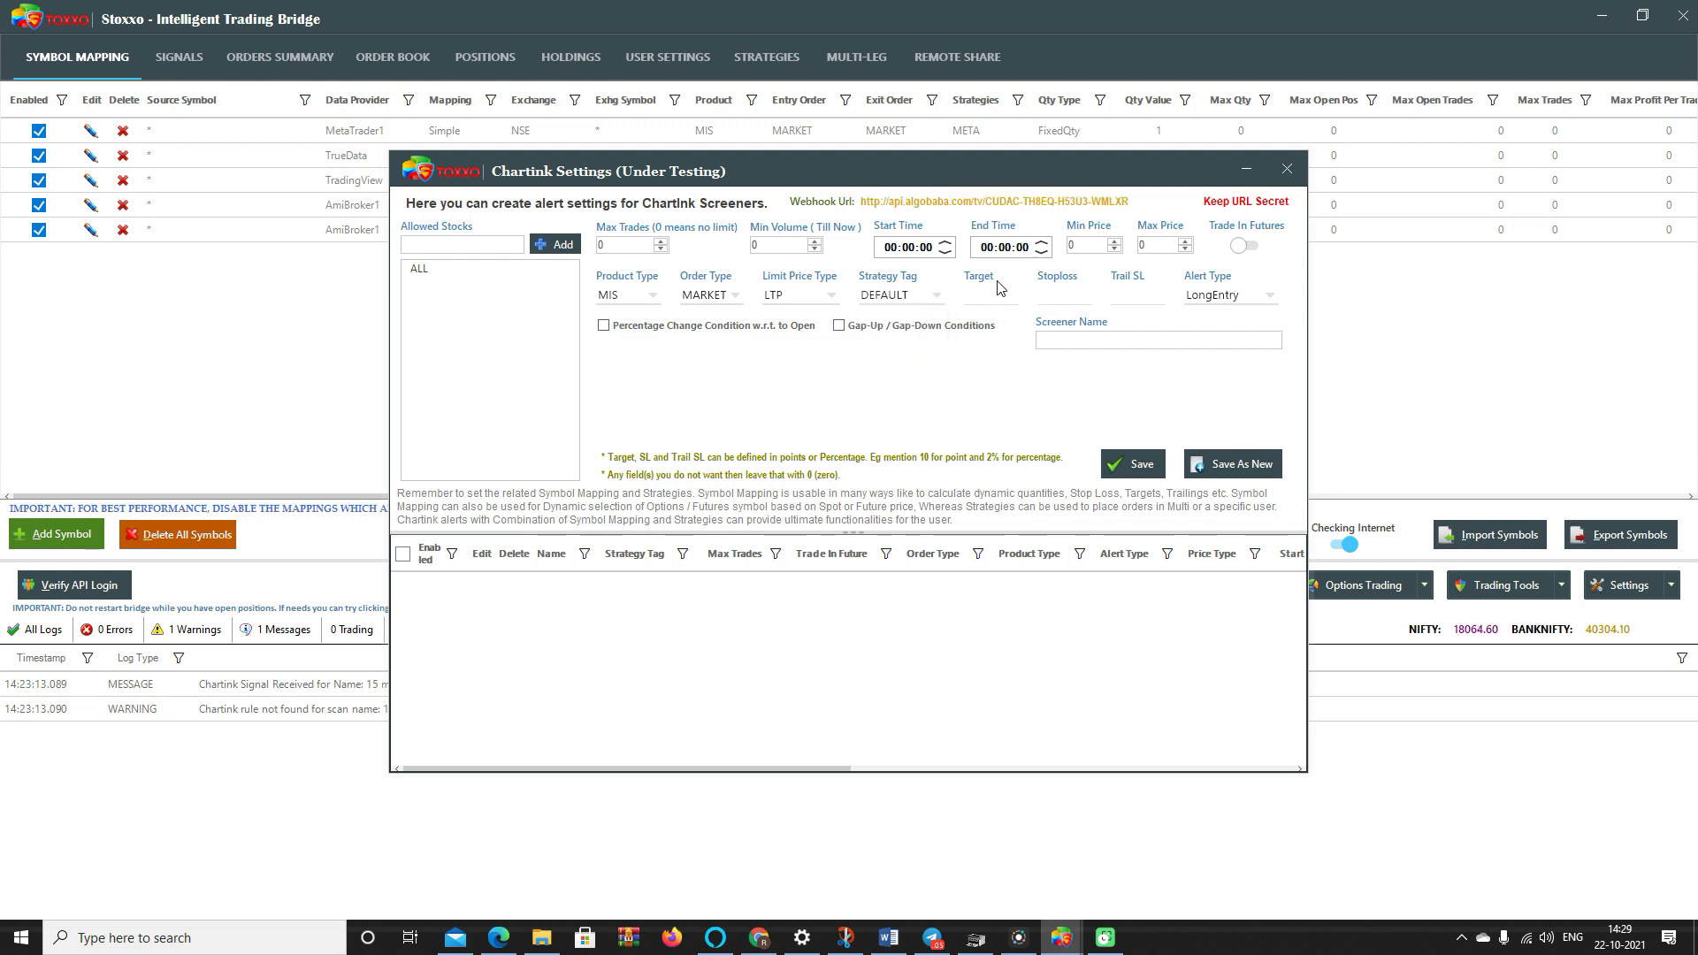
{"action": "type", "text": "2%"}
{"action": "left_click", "coordinate": [1087, 300]}
{"action": "left_click", "coordinate": [1287, 169]}
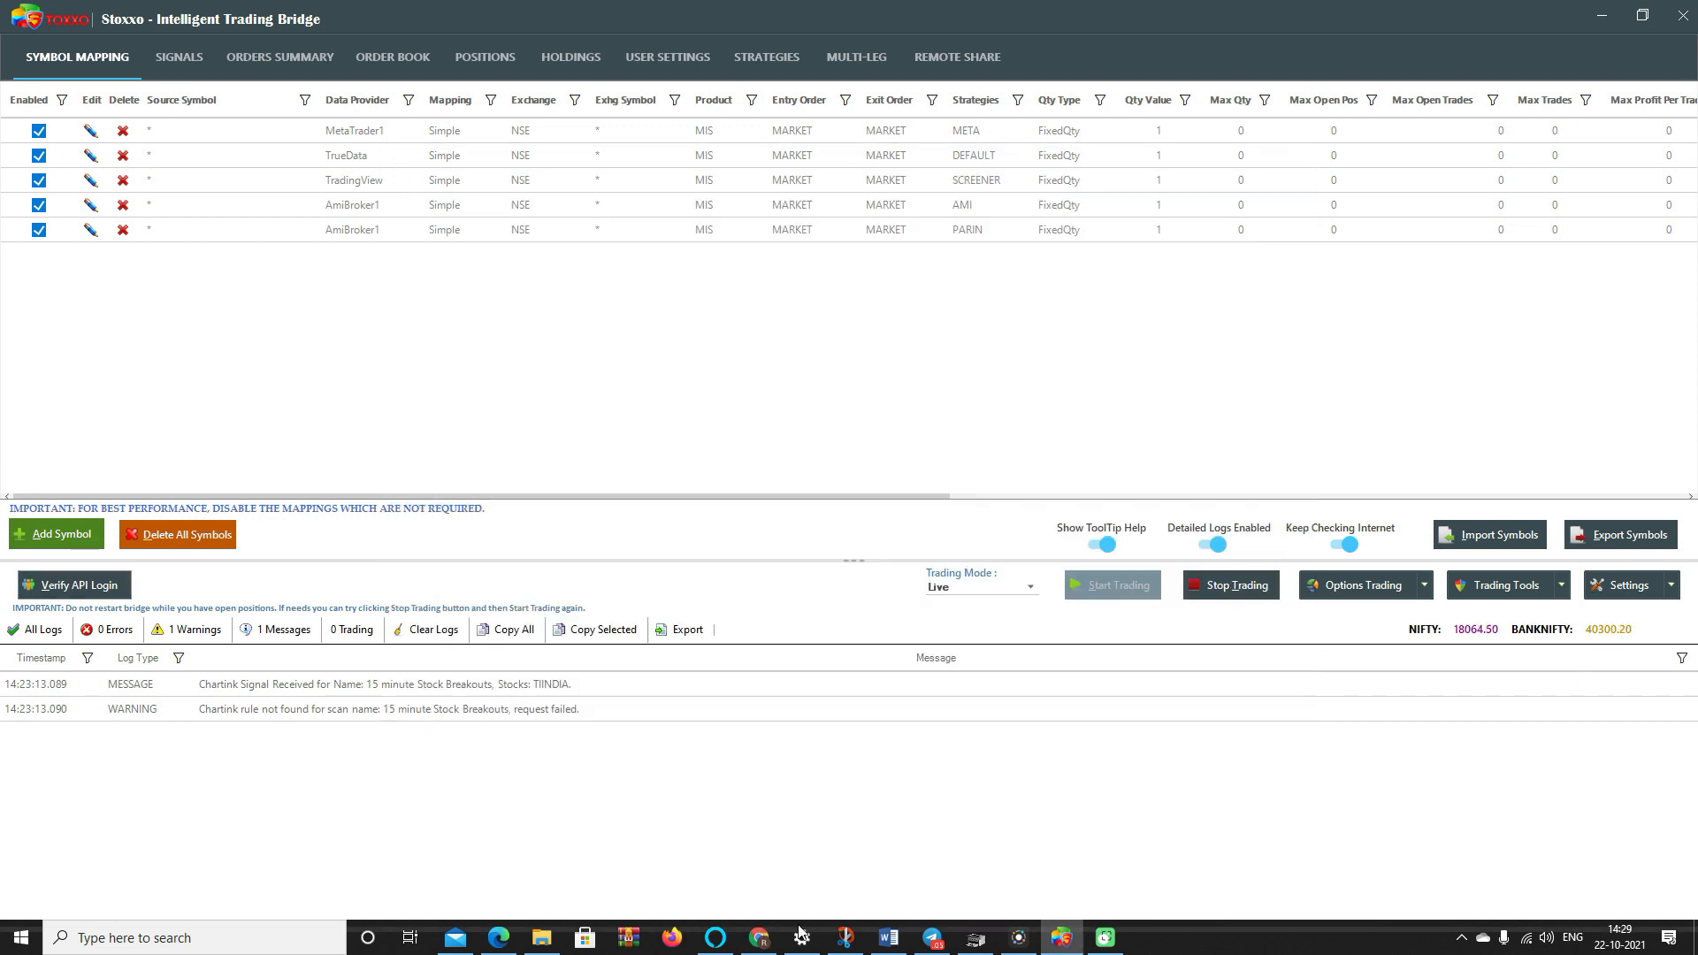
- Open Chartink's 15 minute Stock Breakouts scan and copy its title, then return to Stoxxo
{"action": "left_click", "coordinate": [743, 941]}
{"action": "scroll", "coordinate": [848, 460], "scroll_direction": "down", "scroll_amount": 4}
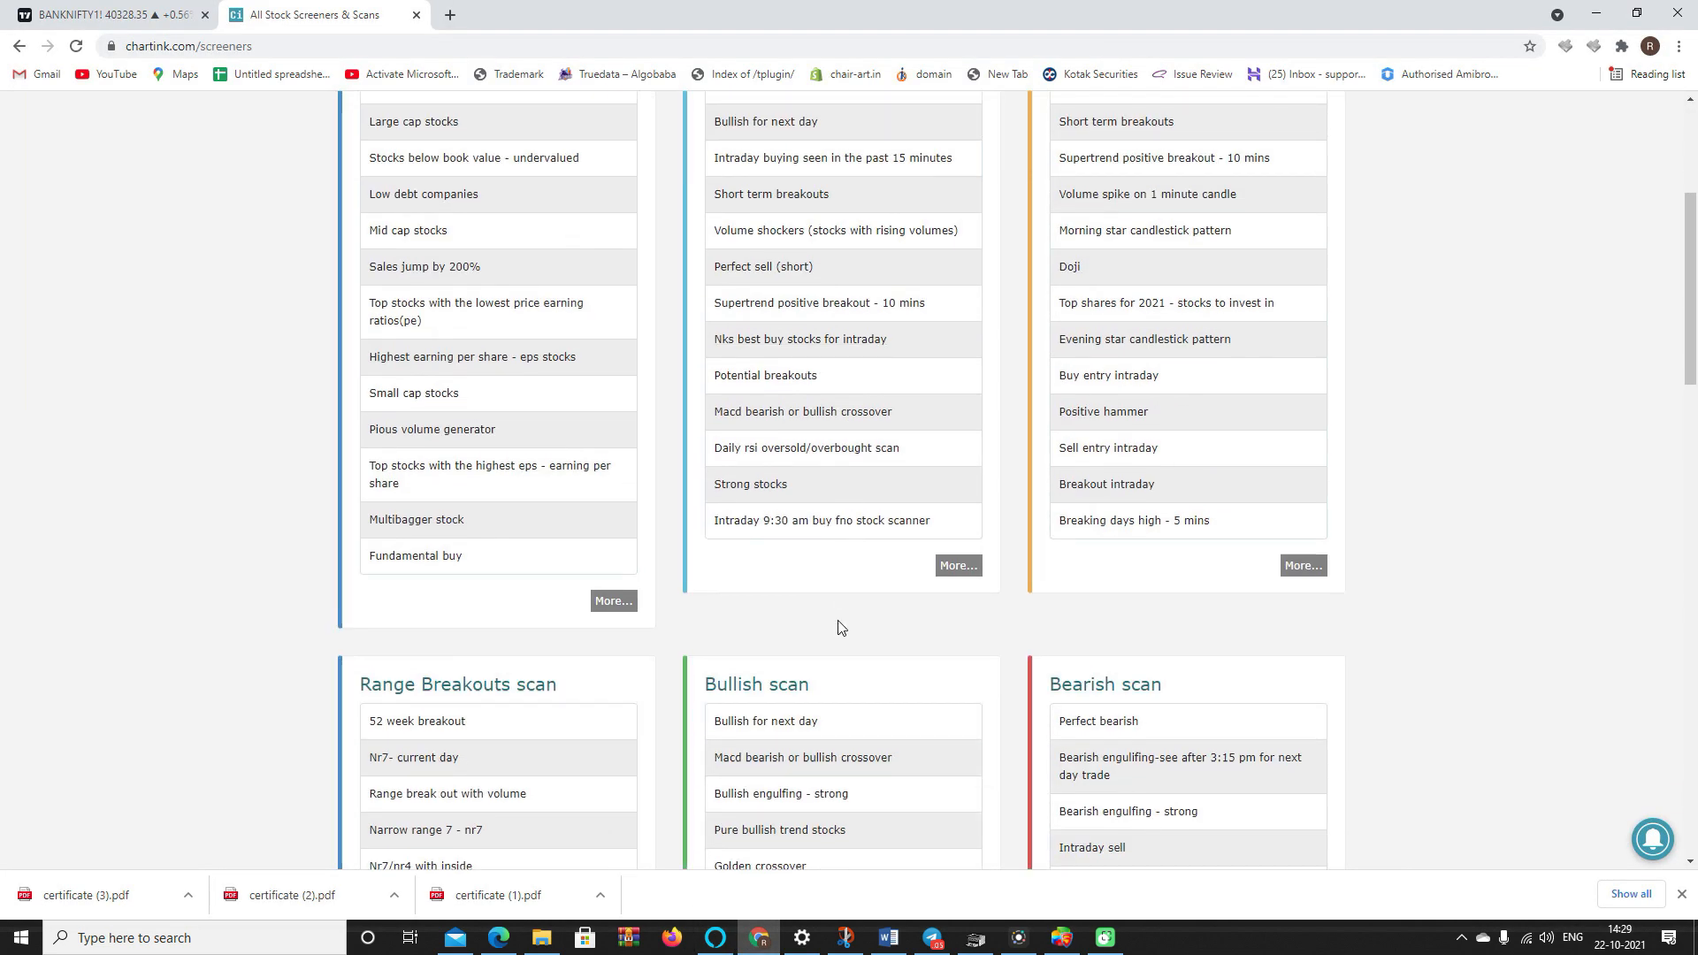
{"action": "scroll", "coordinate": [841, 629], "scroll_direction": "up", "scroll_amount": 3}
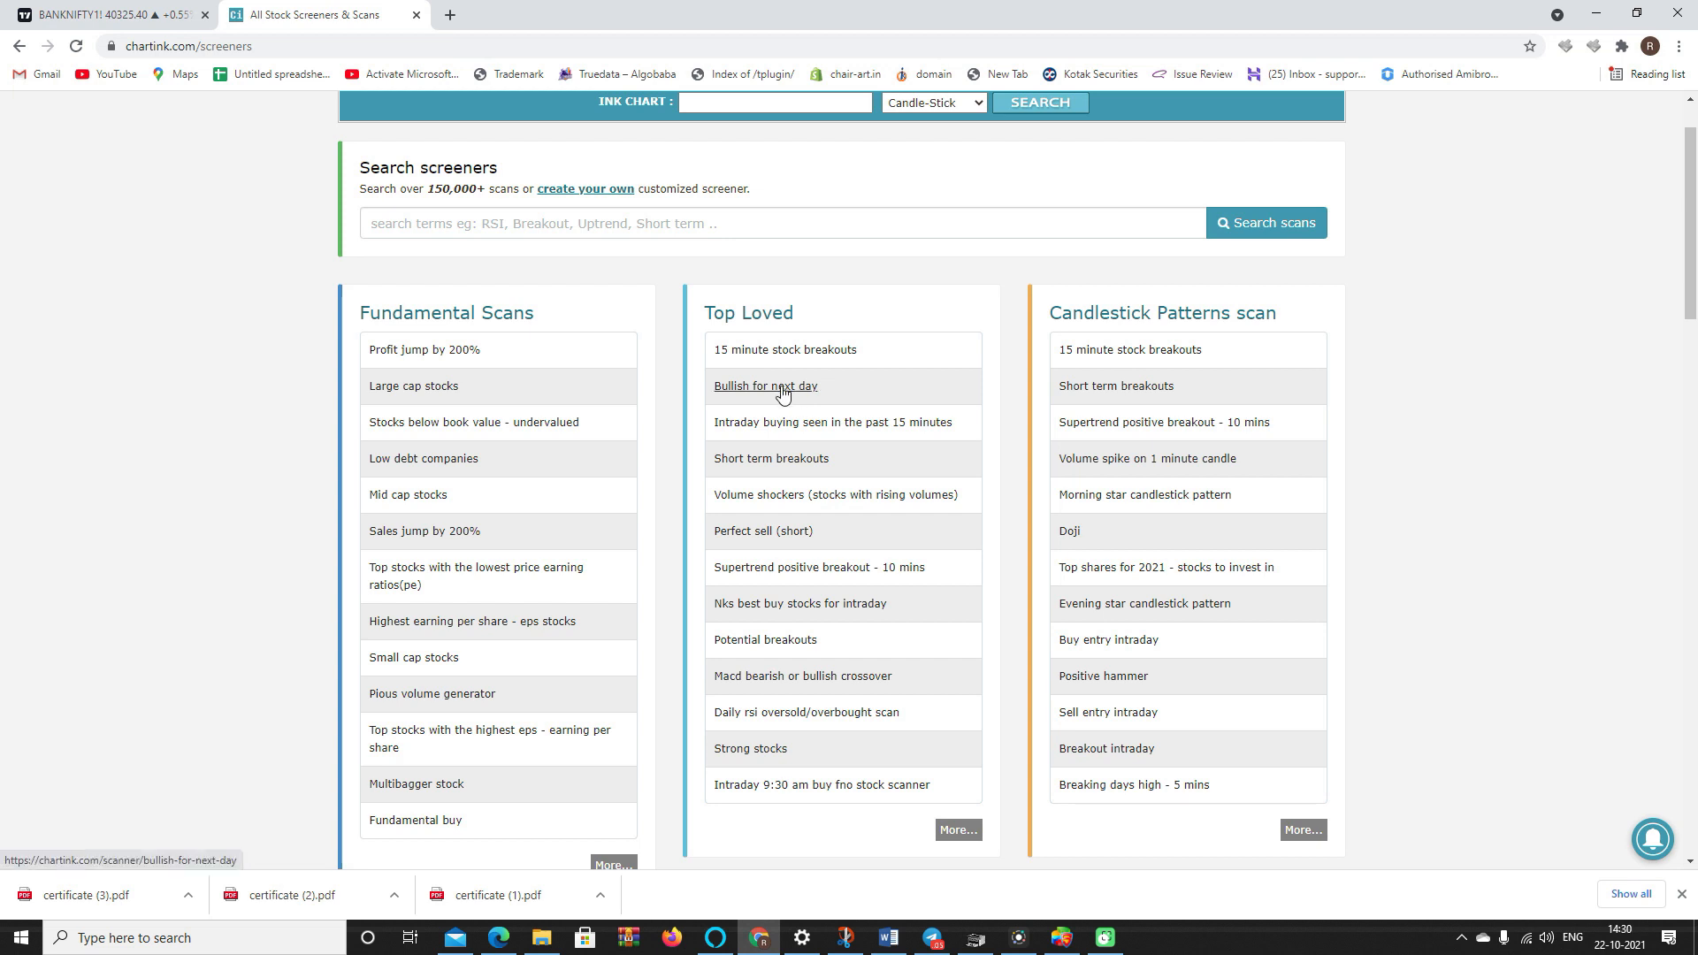
{"action": "left_click", "coordinate": [782, 352]}
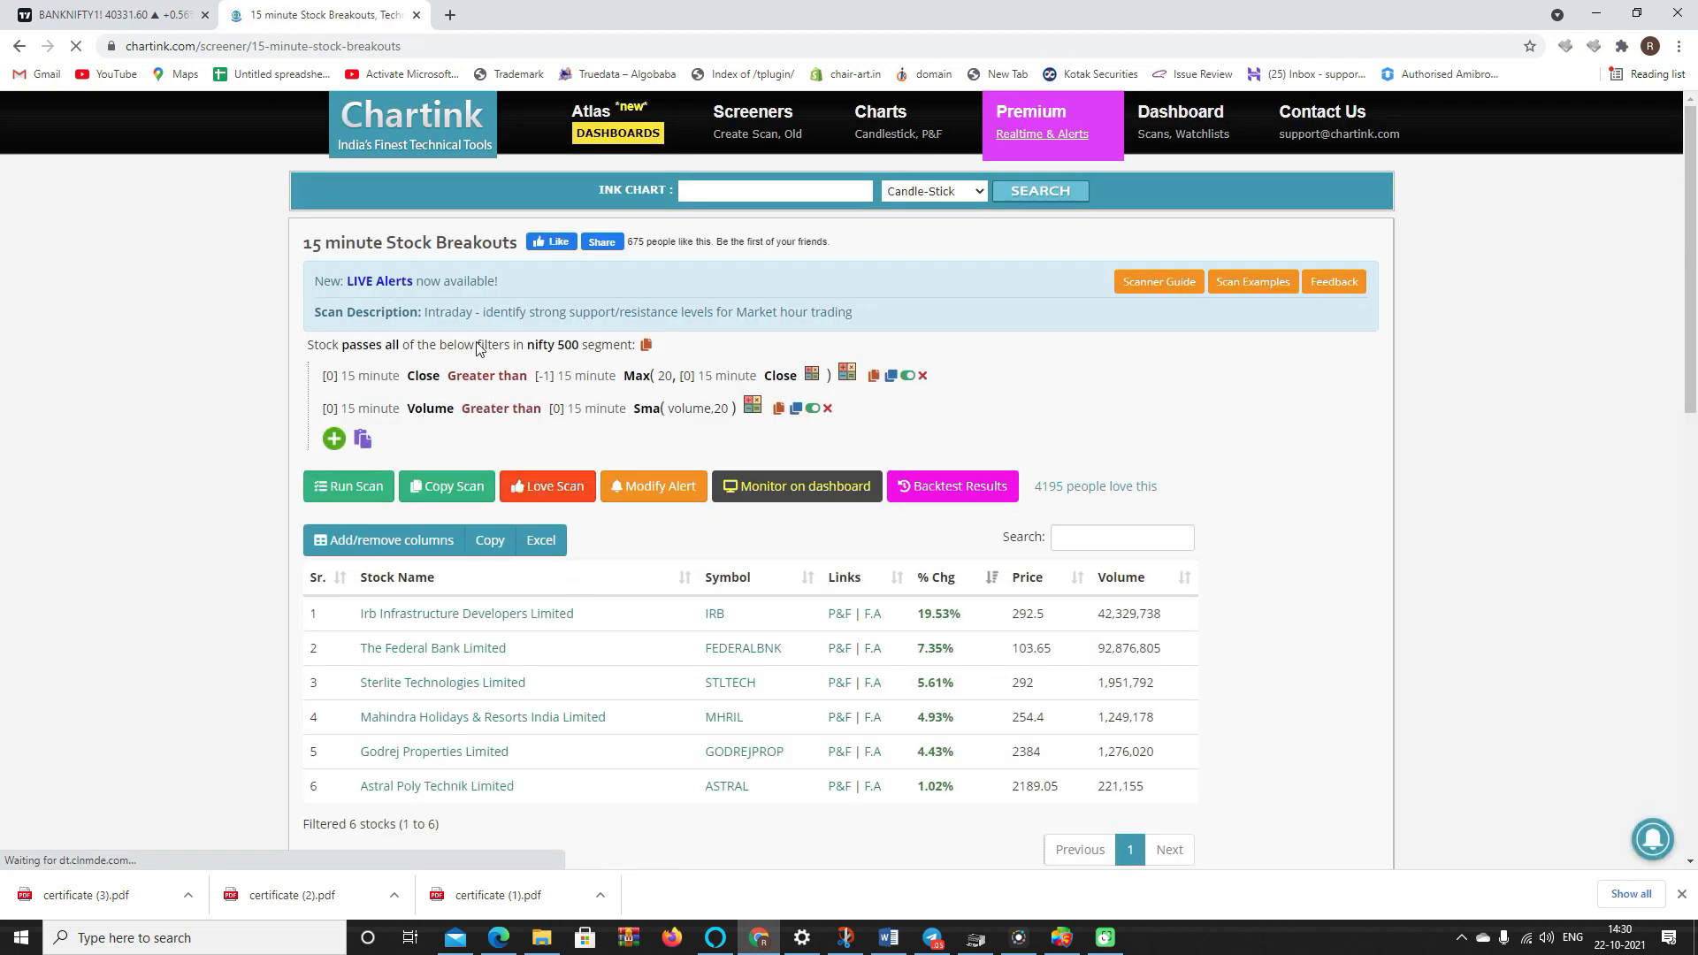
{"action": "left_click_drag", "start_coordinate": [517, 242], "coordinate": [306, 246]}
{"action": "key", "text": "ctrl+c"}
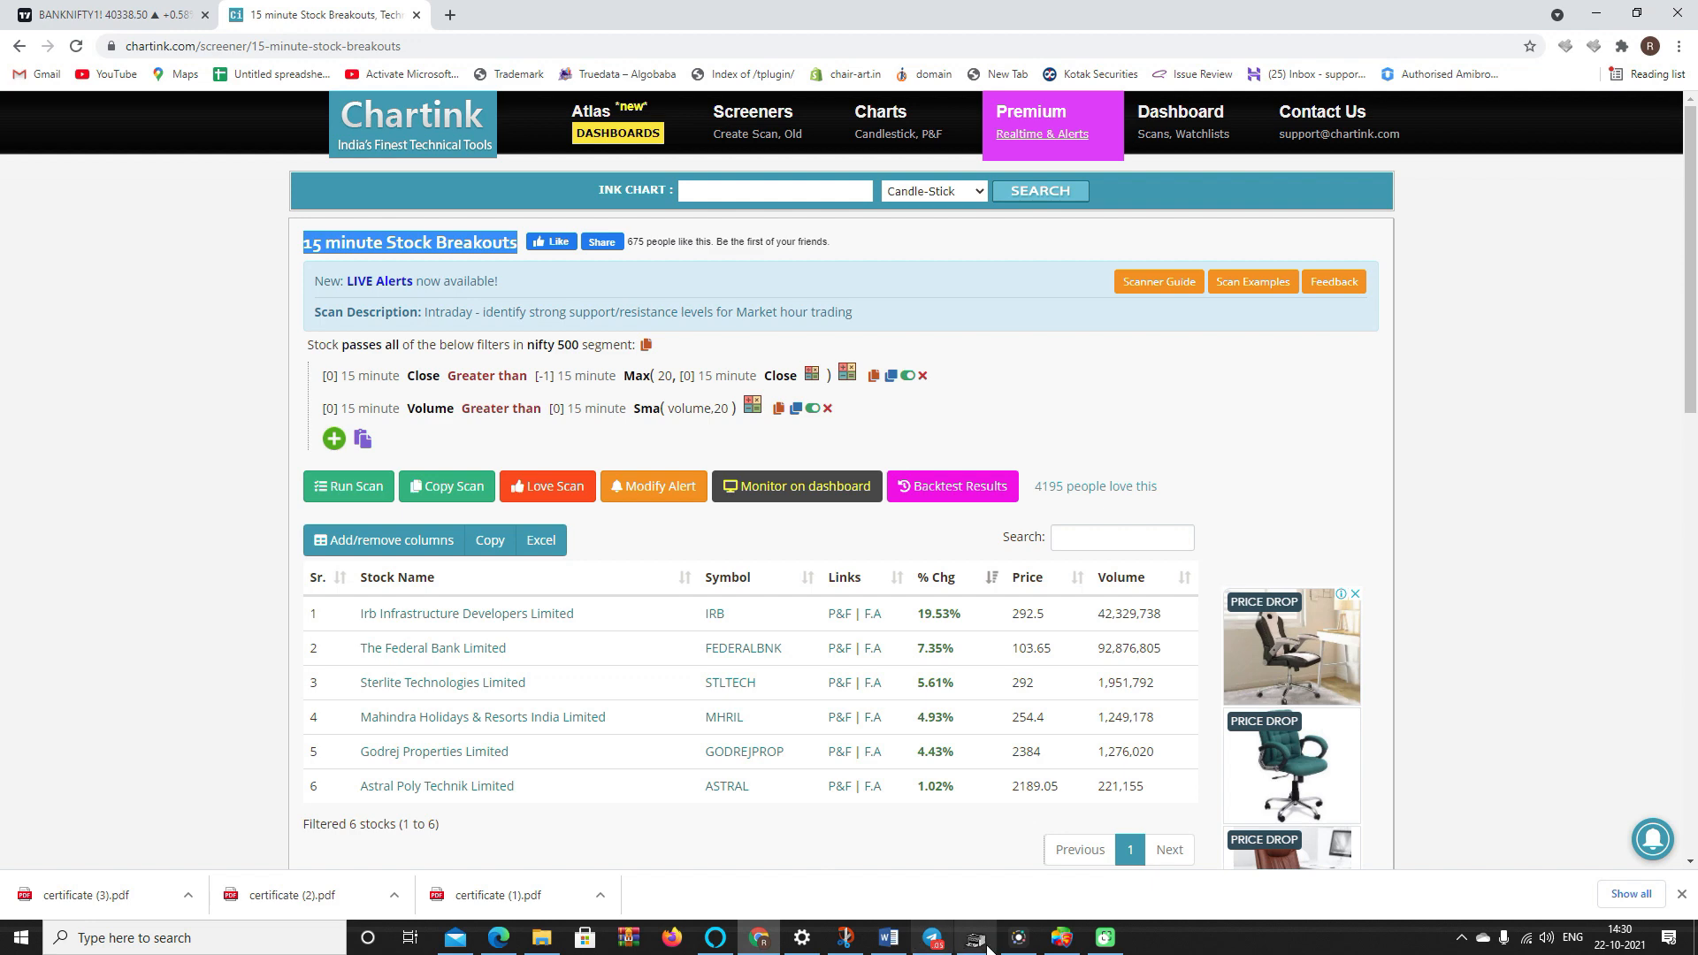
{"action": "left_click", "coordinate": [1062, 937]}
- In Chartink Screener Settings, paste the screener name and choose the DEFAULT strategy tag
{"action": "left_click", "coordinate": [1475, 599]}
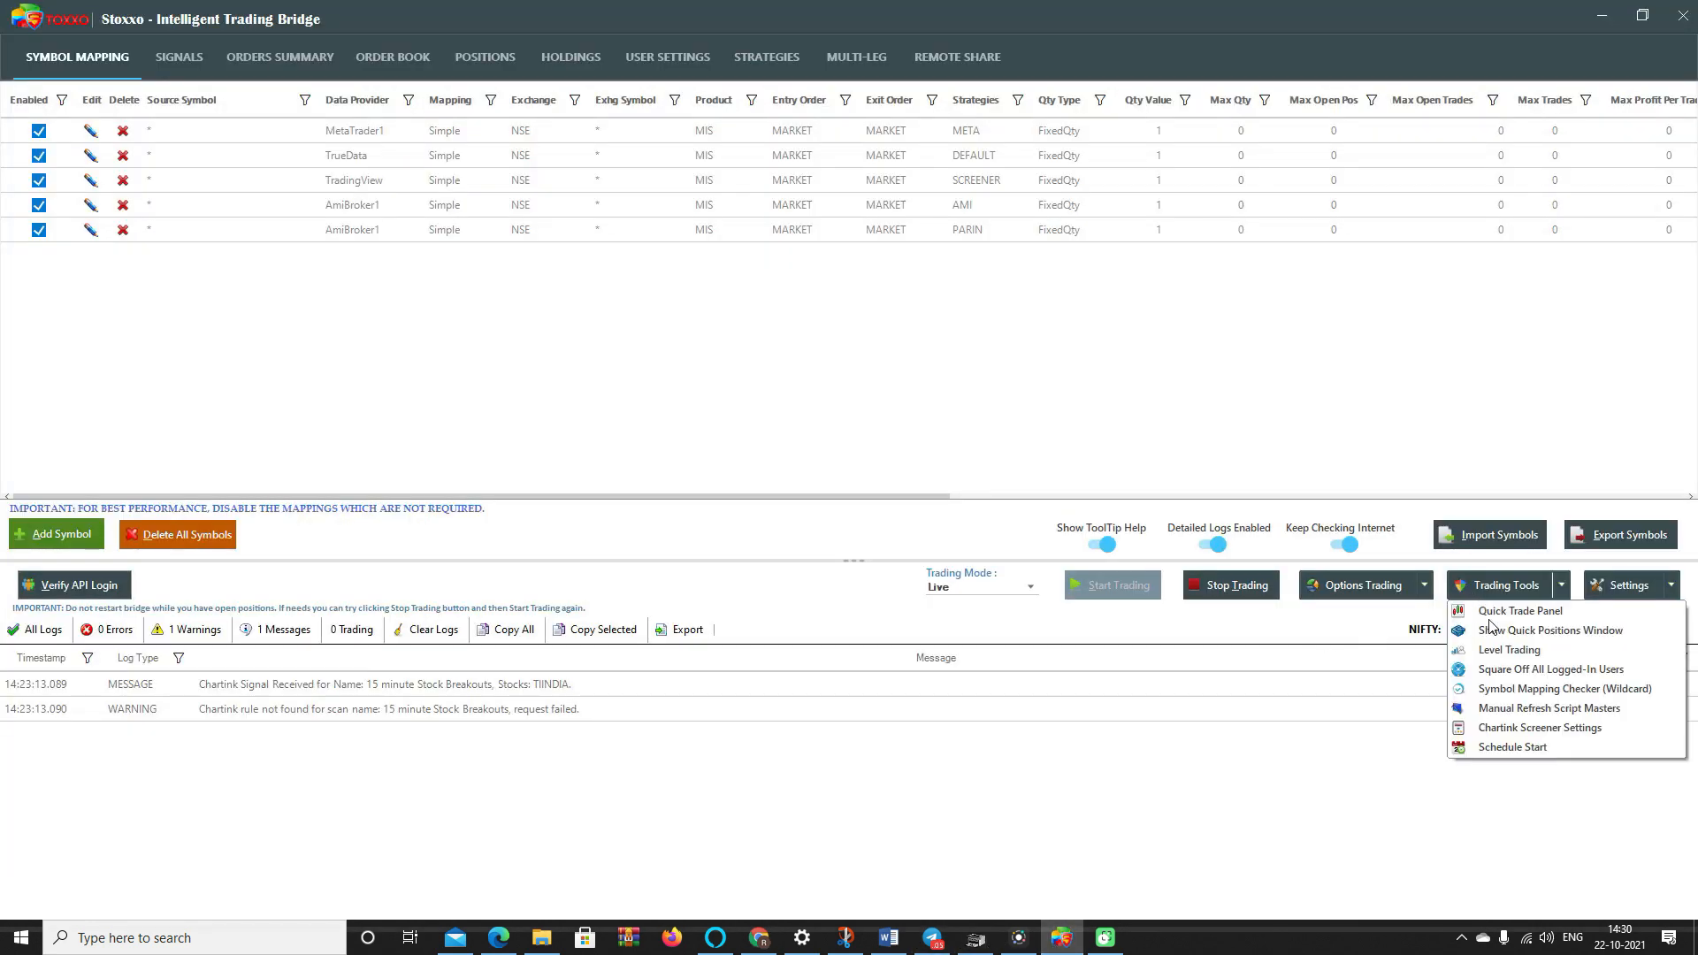
{"action": "left_click", "coordinate": [1508, 727]}
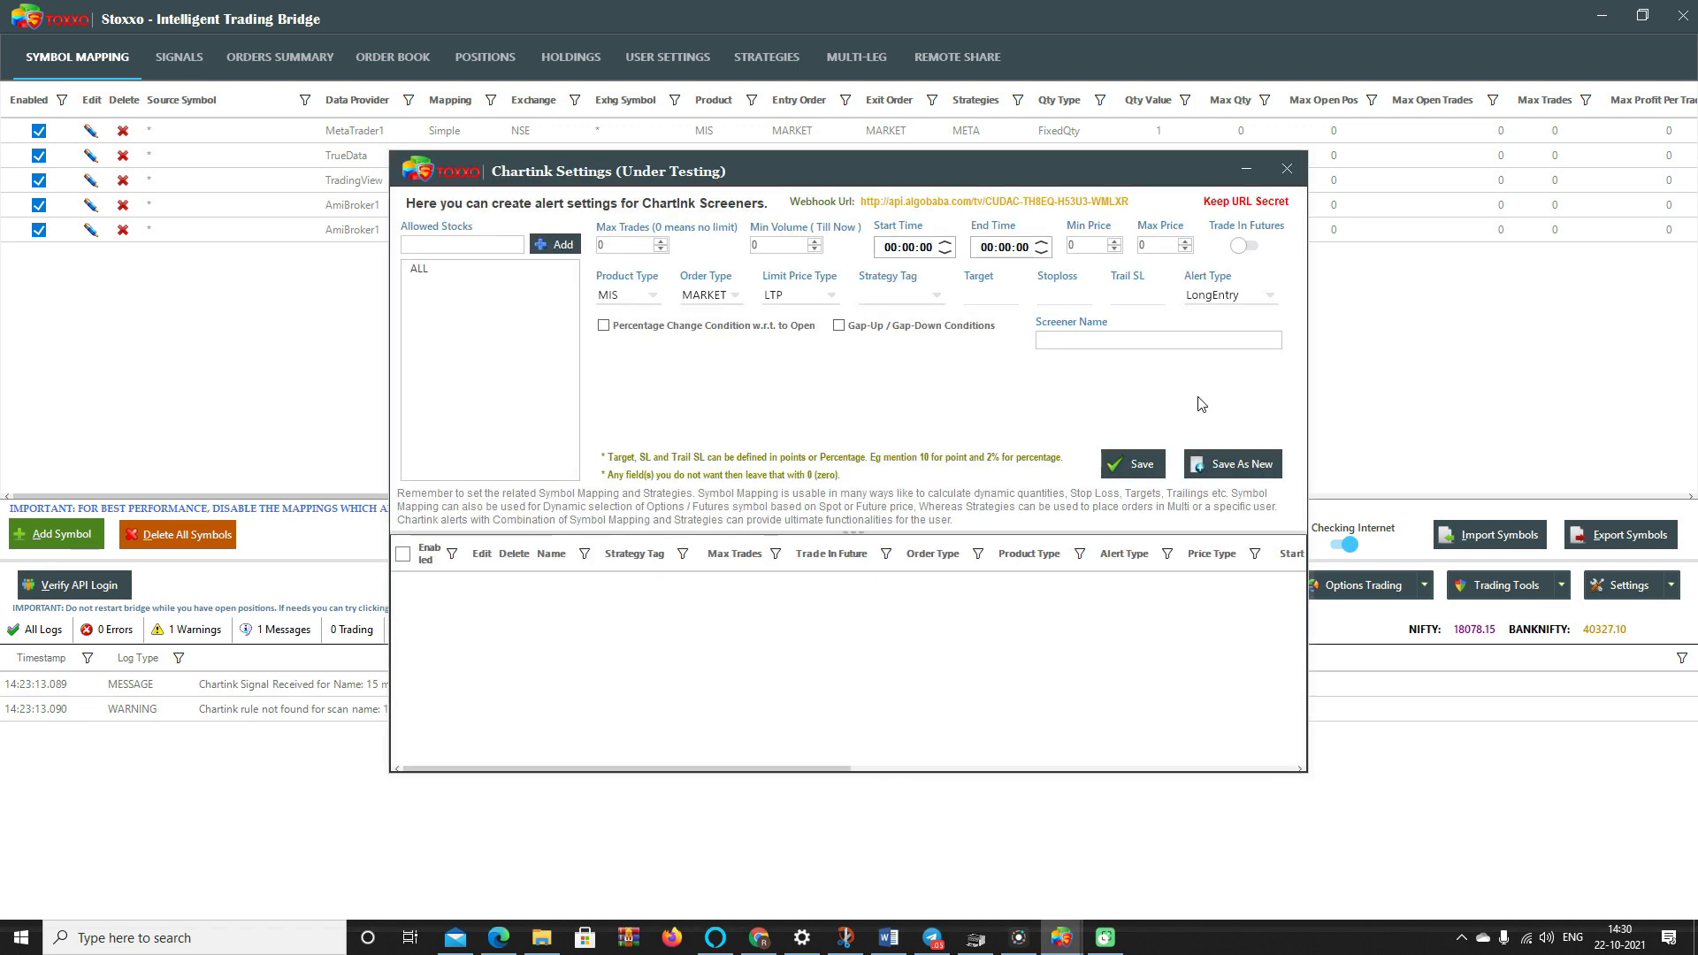
{"action": "key", "text": "ctrl+v"}
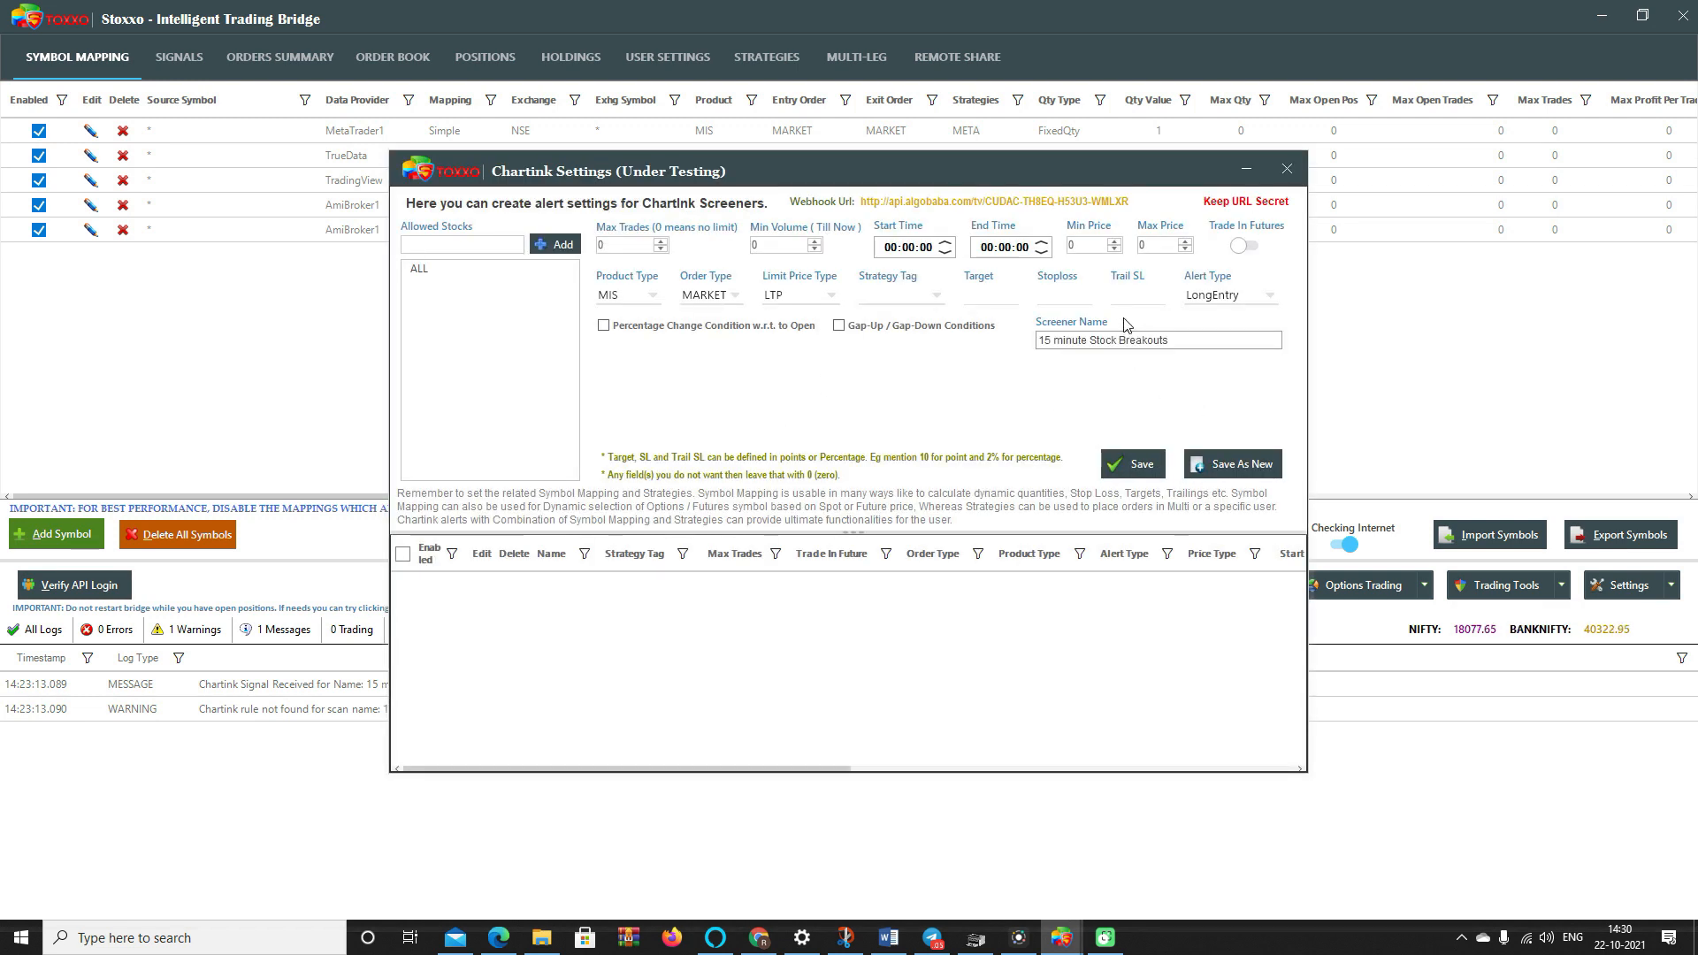
{"action": "left_click", "coordinate": [910, 297]}
{"action": "left_click", "coordinate": [905, 315]}
- Set Target 2% and Stoploss 1%, save the rule, and copy the webhook URL
{"action": "left_click", "coordinate": [972, 293]}
{"action": "type", "text": "2"}
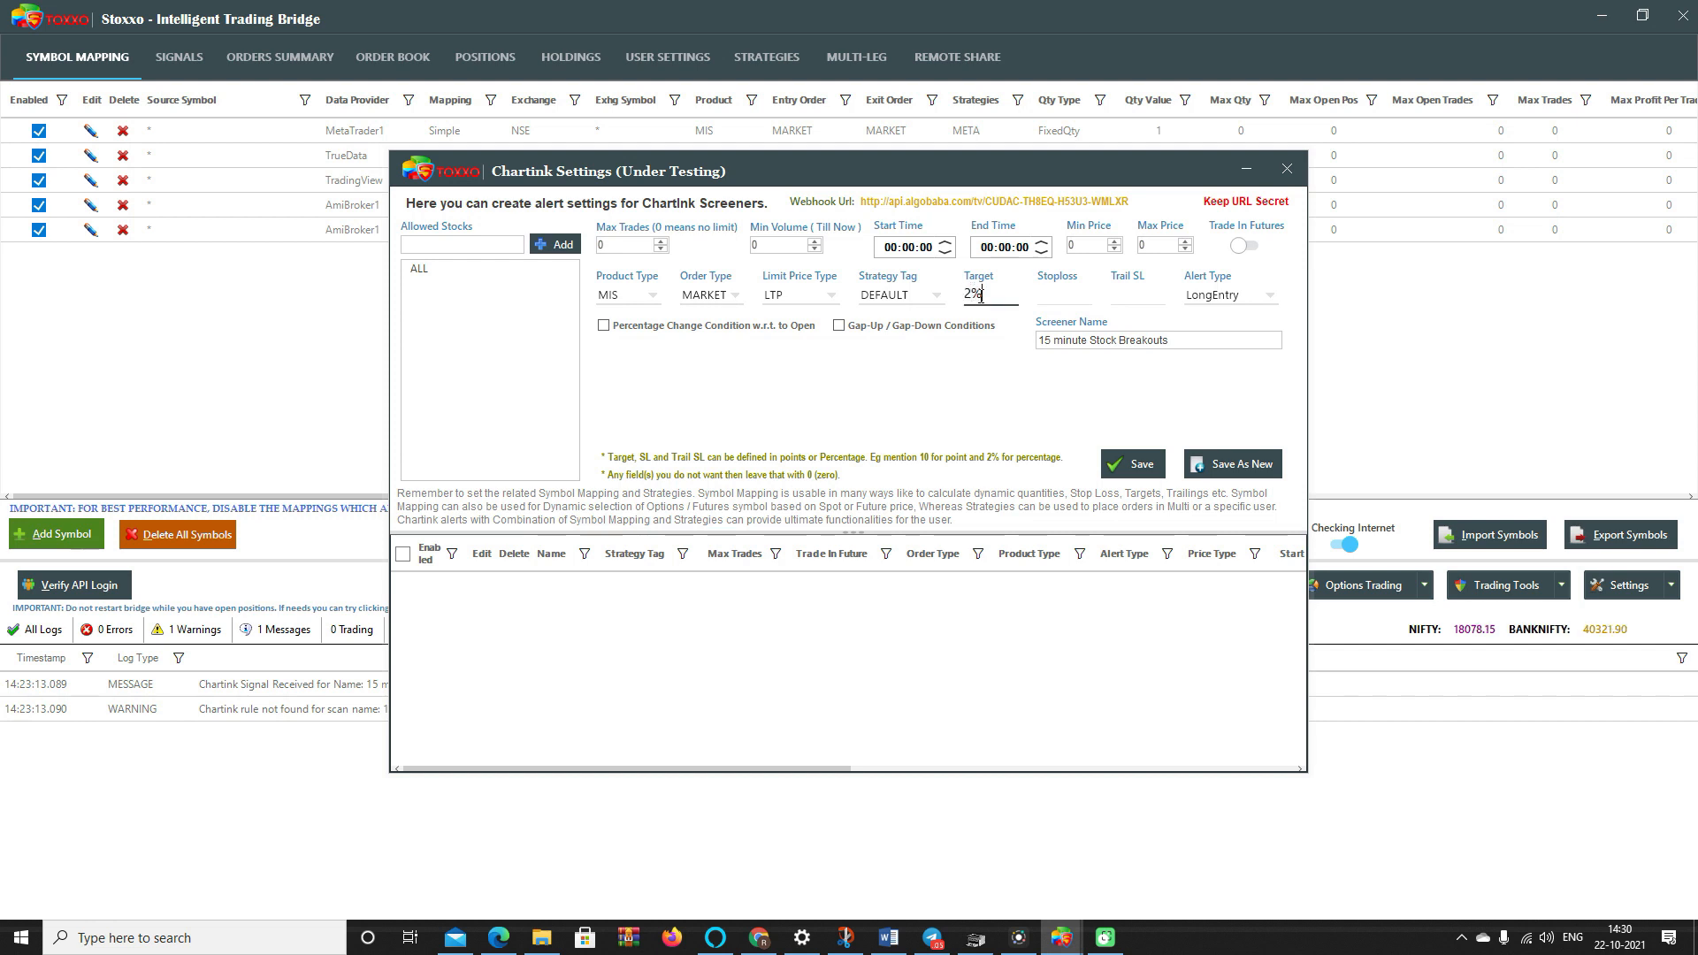
{"action": "left_click", "coordinate": [1067, 302]}
{"action": "type", "text": "1%"}
{"action": "left_click", "coordinate": [1128, 469]}
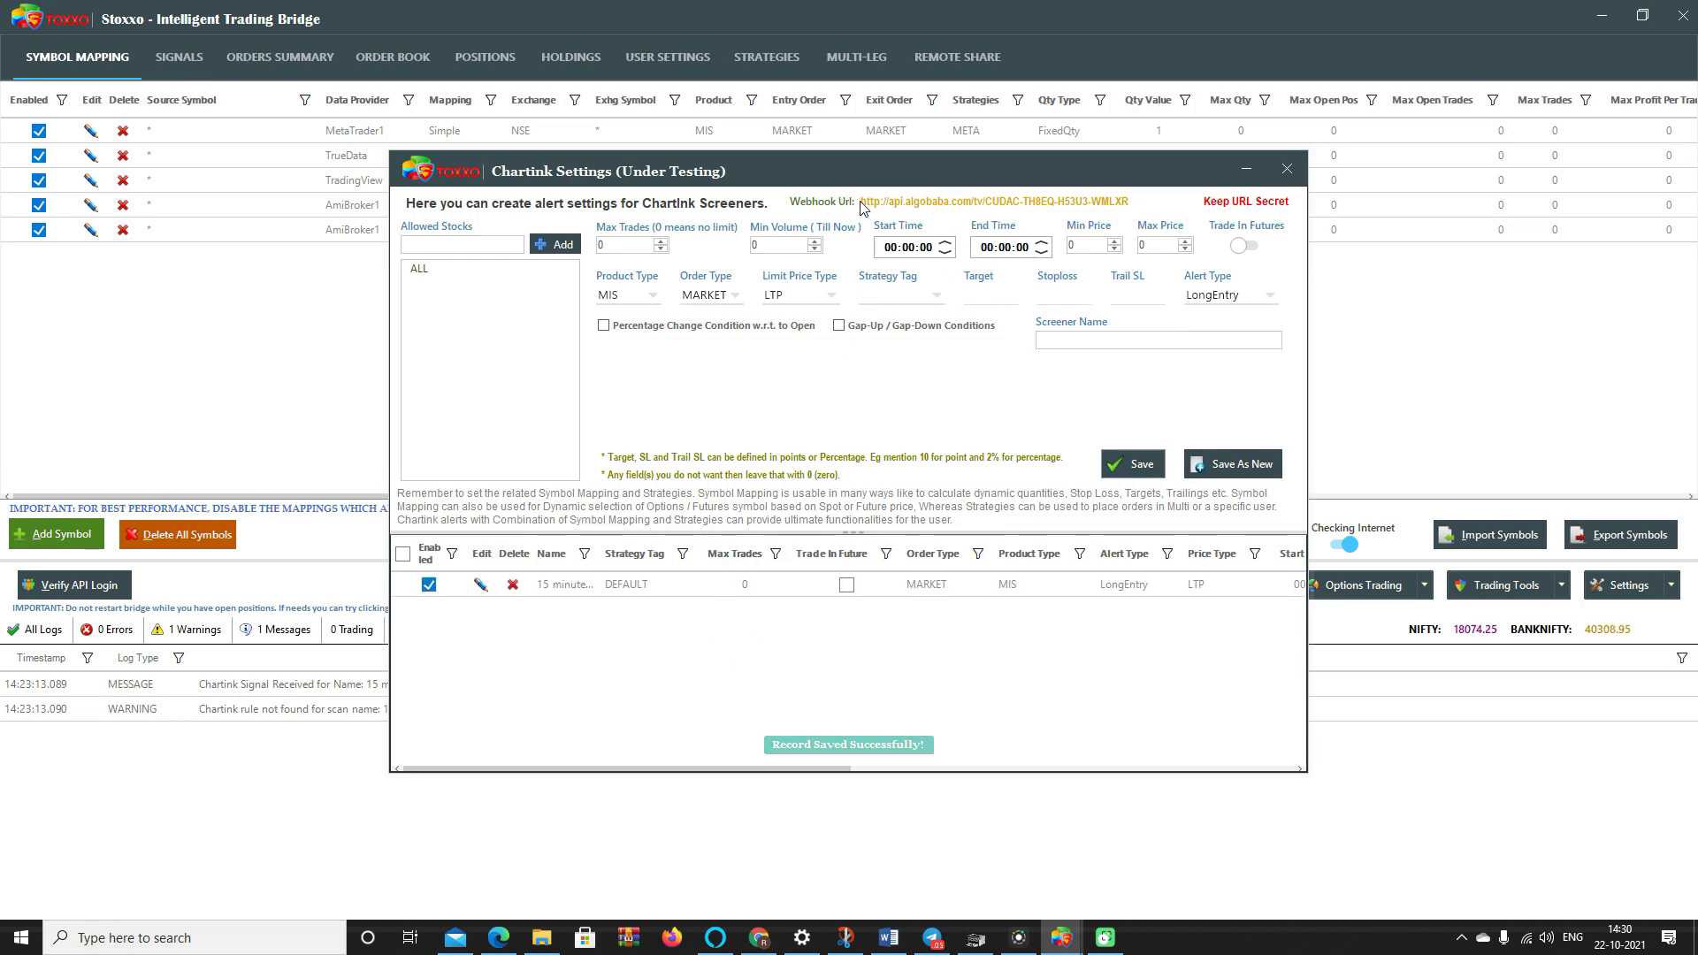
{"action": "left_click_drag", "start_coordinate": [1134, 206], "coordinate": [864, 208]}
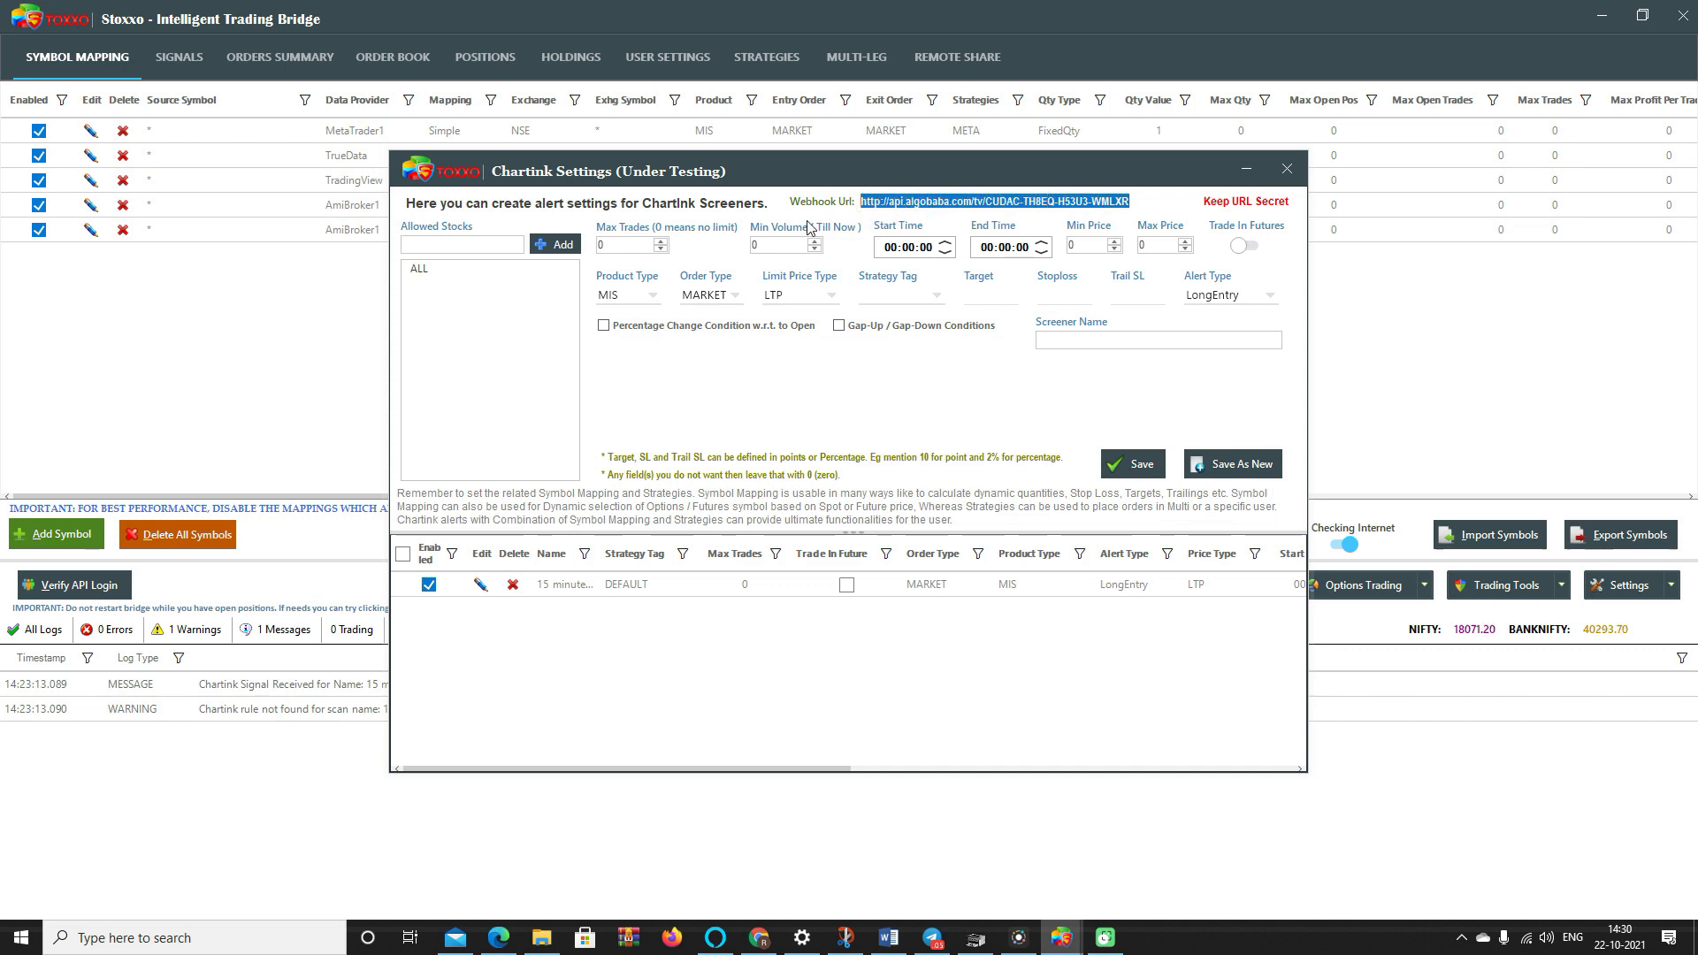
{"action": "left_click", "coordinate": [759, 938]}
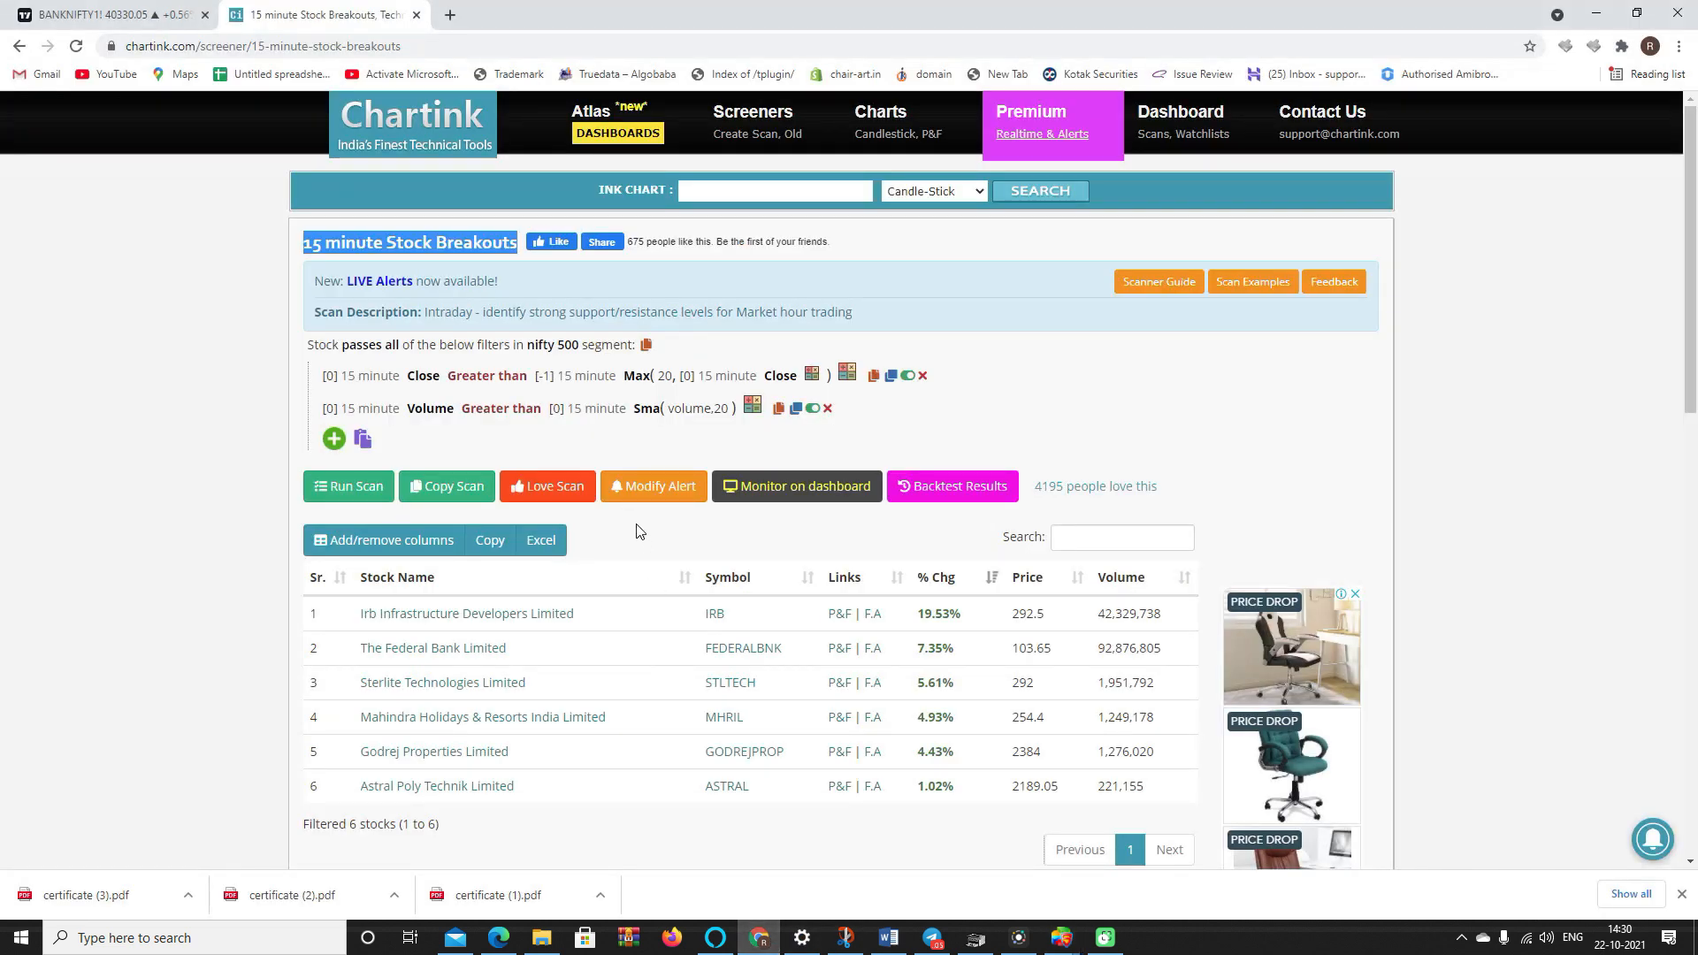
- Replace the 15 minute Stock Breakouts alert's webhook URL with the Stoxxo URL and save it
{"action": "left_click", "coordinate": [642, 493]}
{"action": "left_click_drag", "start_coordinate": [799, 284], "coordinate": [421, 264]}
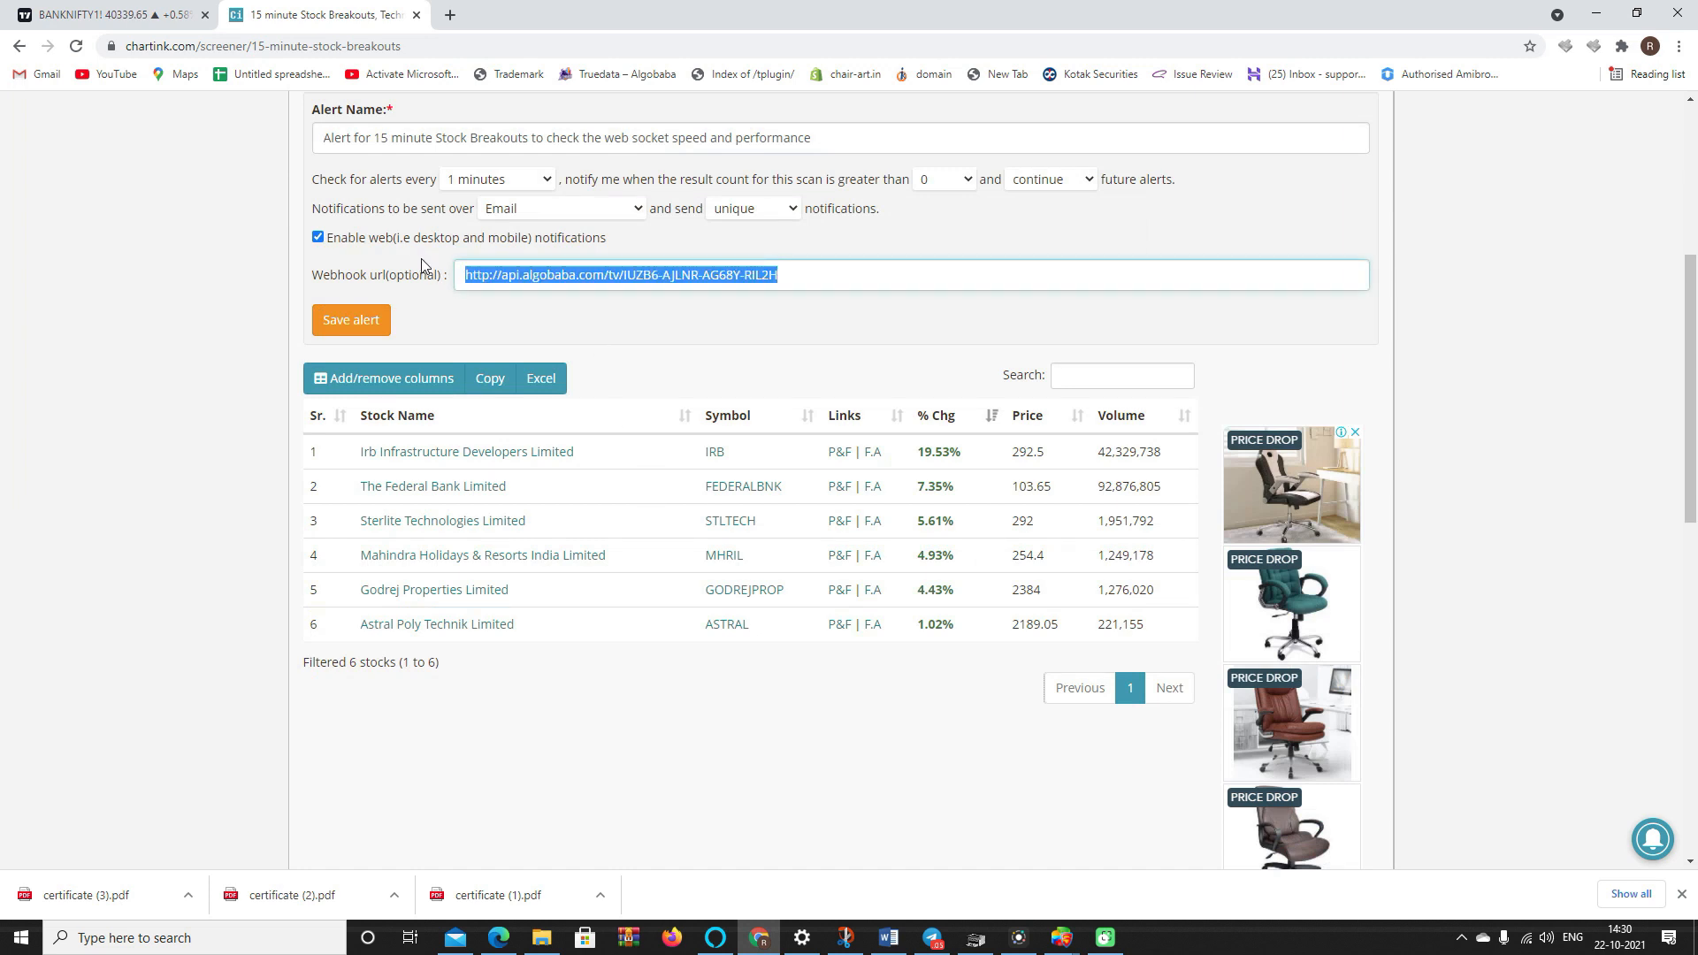
{"action": "left_click", "coordinate": [540, 209]}
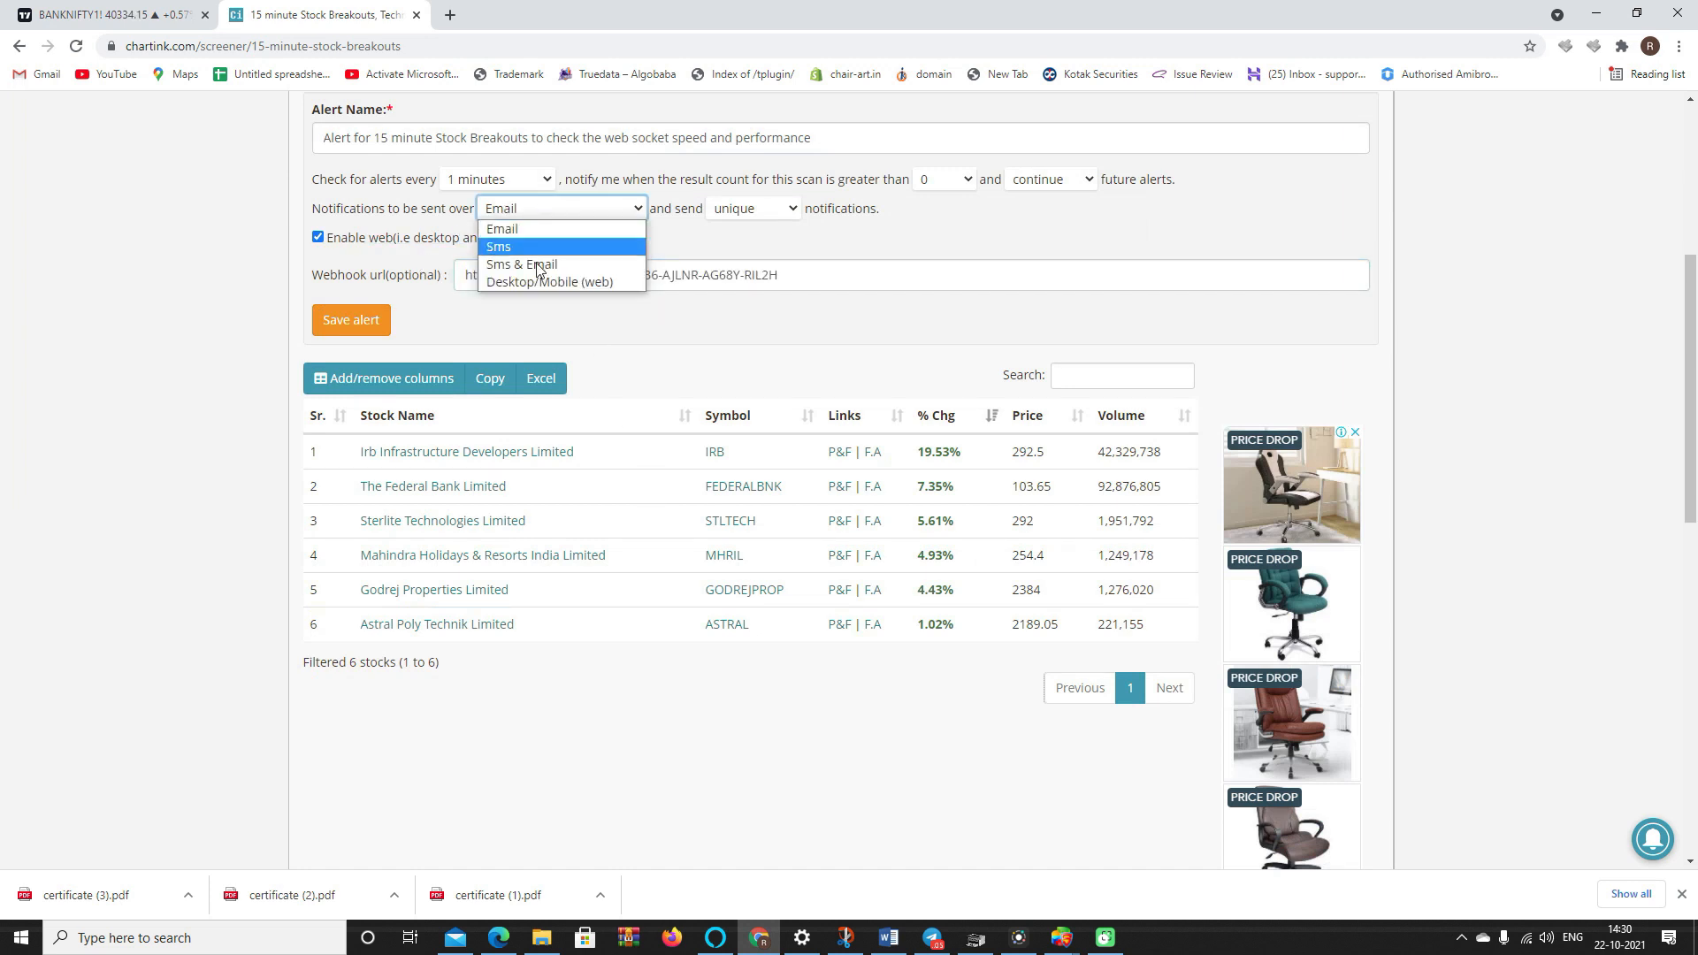
{"action": "left_click", "coordinate": [691, 258]}
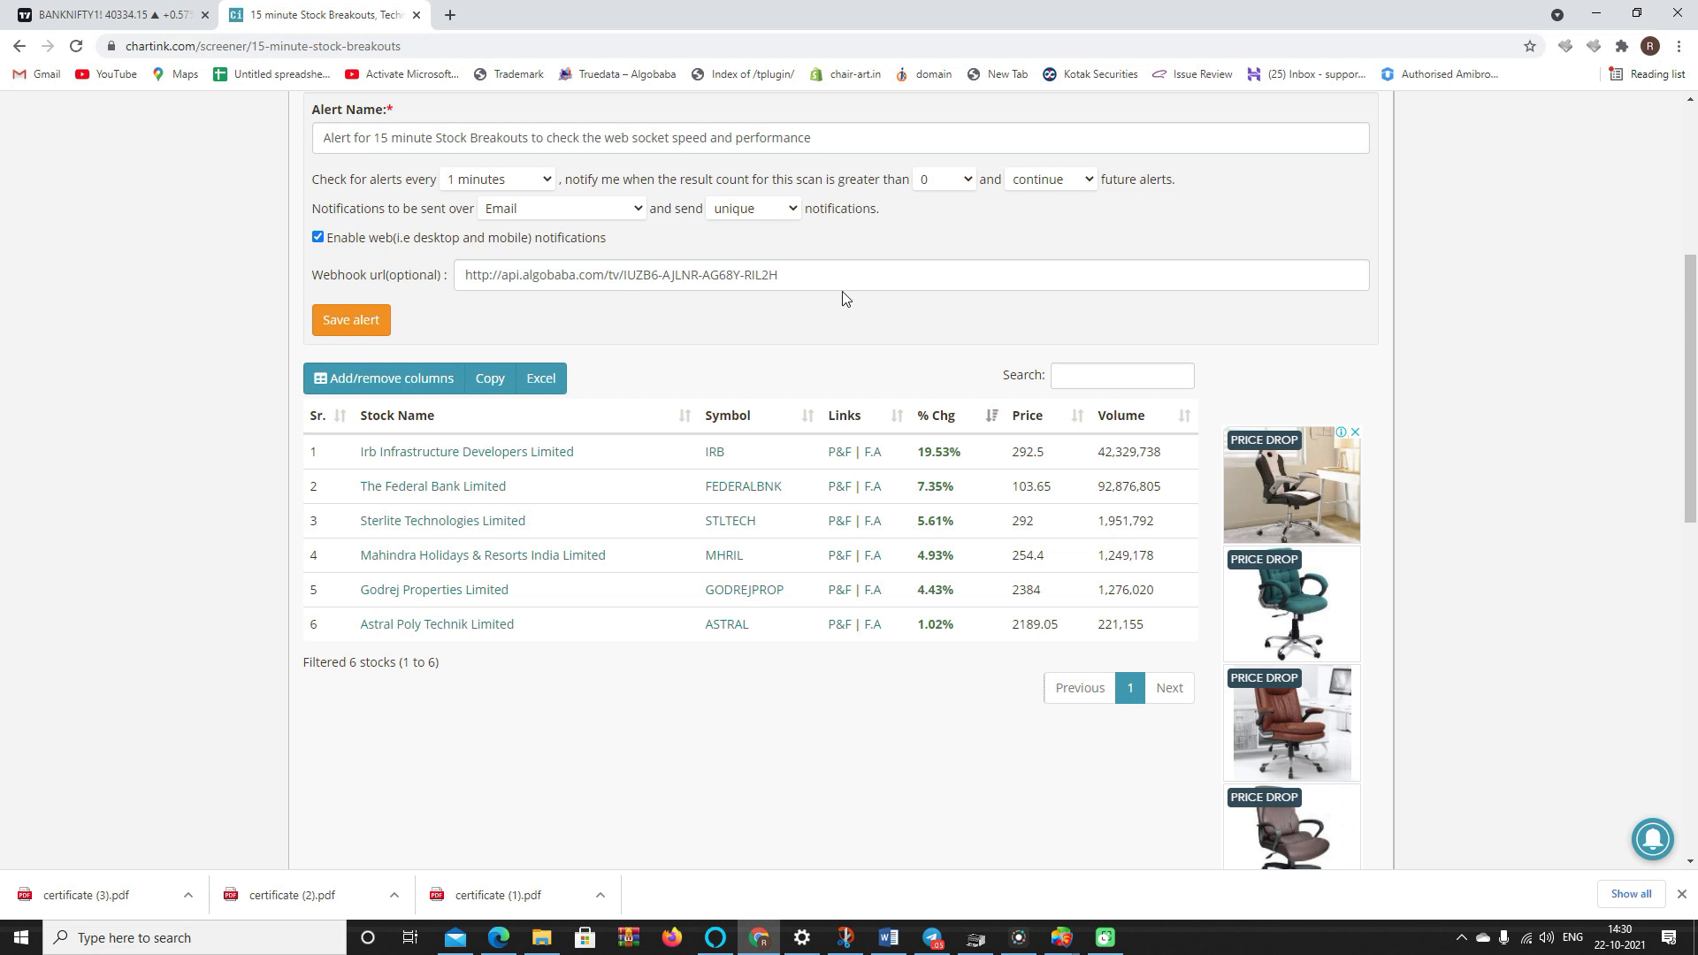
{"action": "left_click_drag", "start_coordinate": [796, 278], "coordinate": [341, 248]}
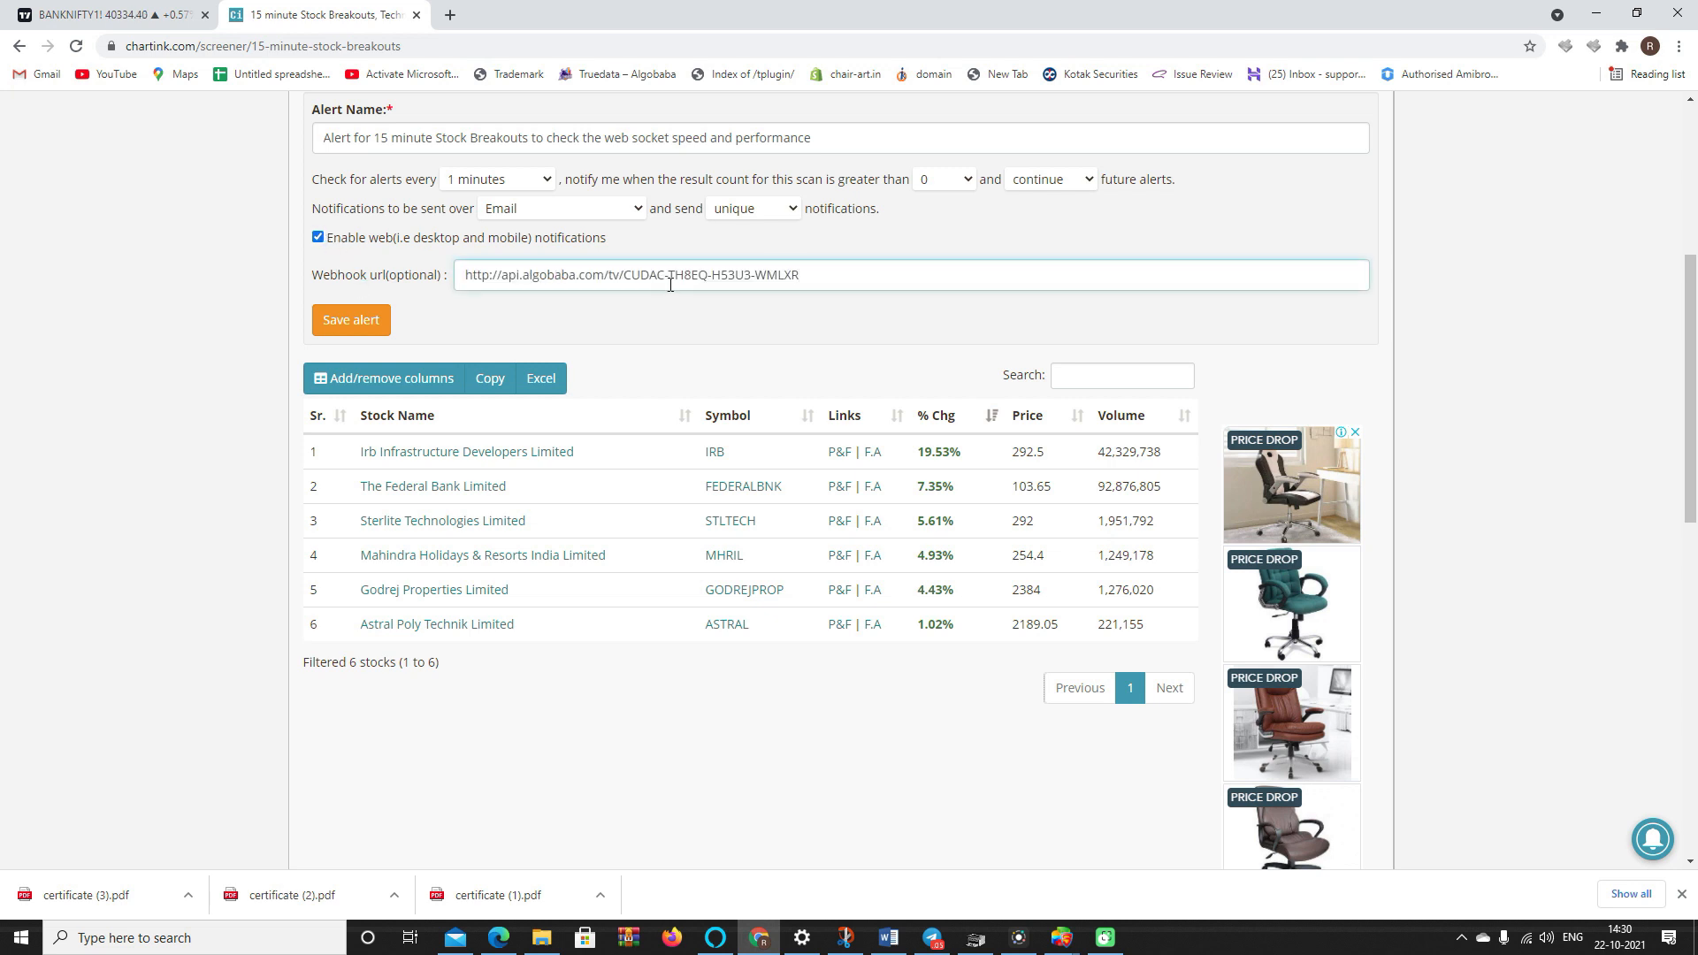
{"action": "left_click", "coordinate": [359, 322]}
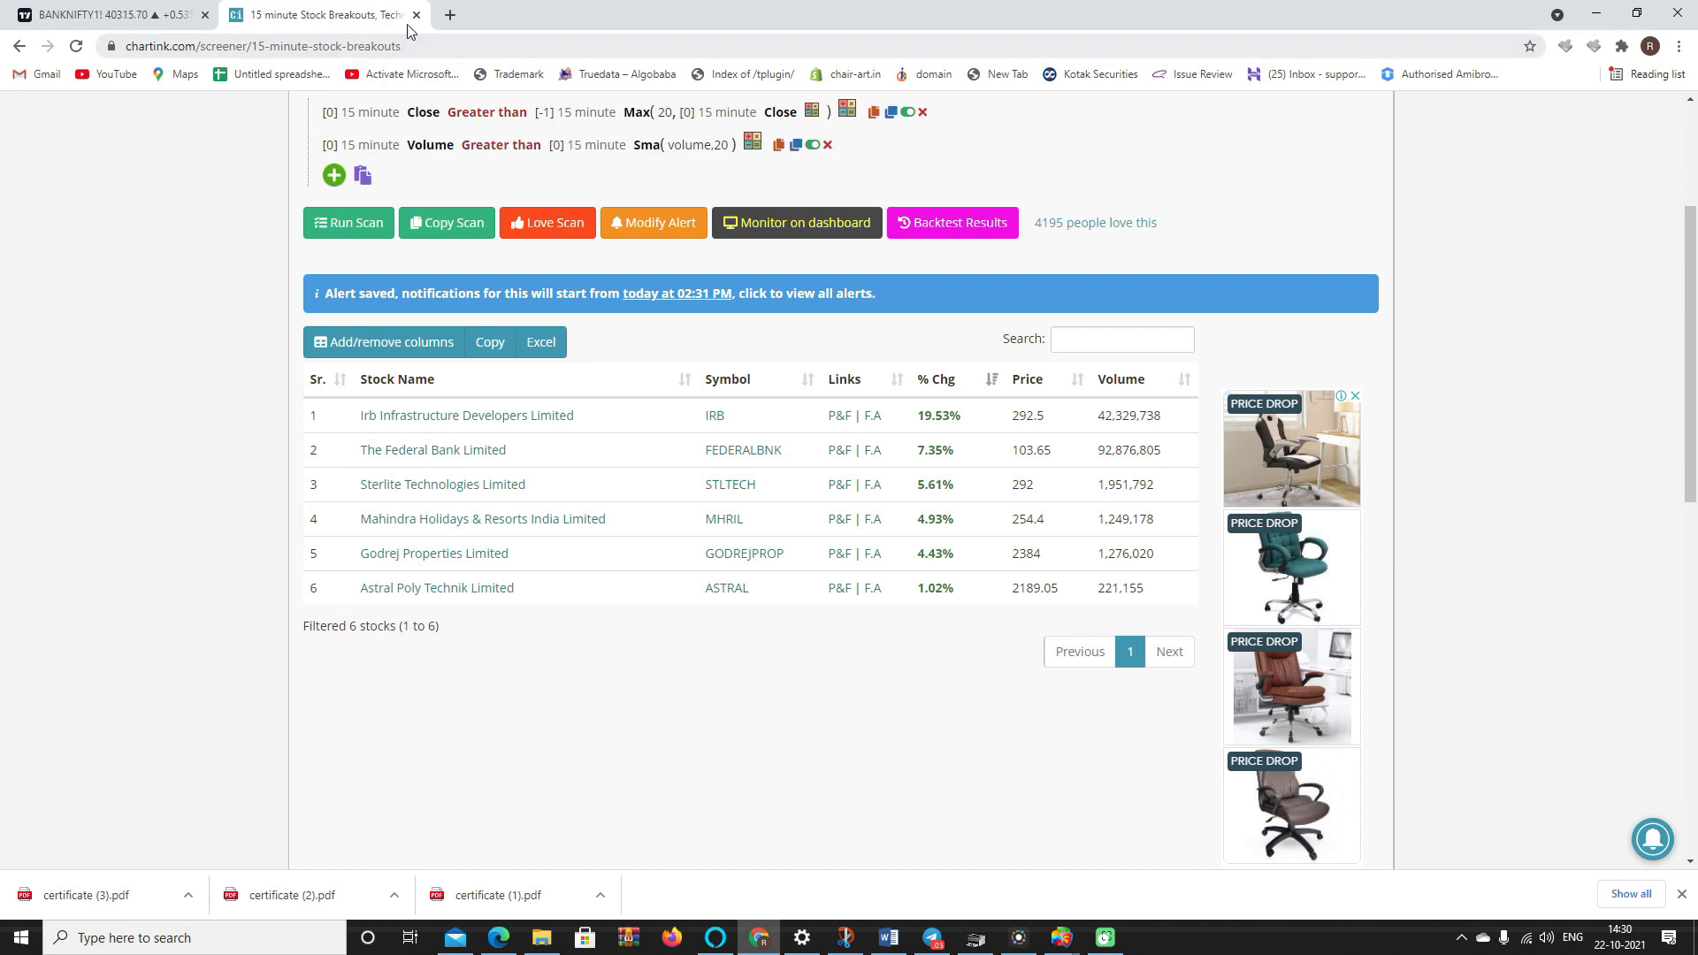
{"action": "left_click", "coordinate": [156, 10]}
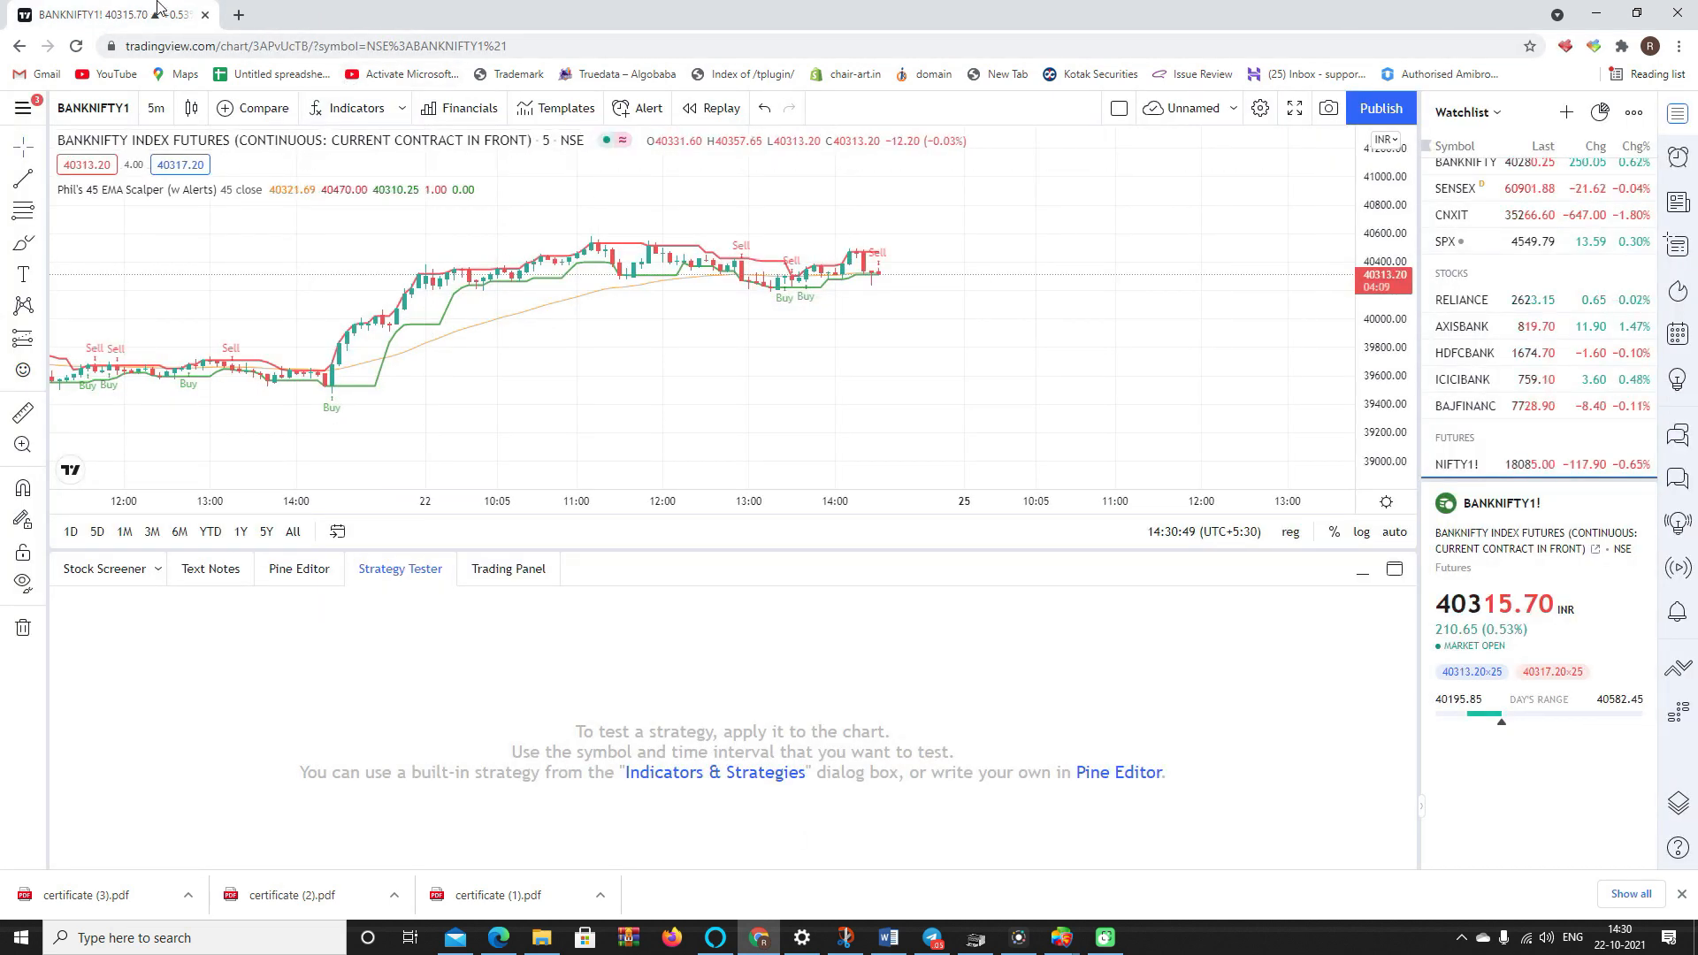
- Close the TradingView chart tab, shutting the browser
{"action": "left_click", "coordinate": [206, 14]}
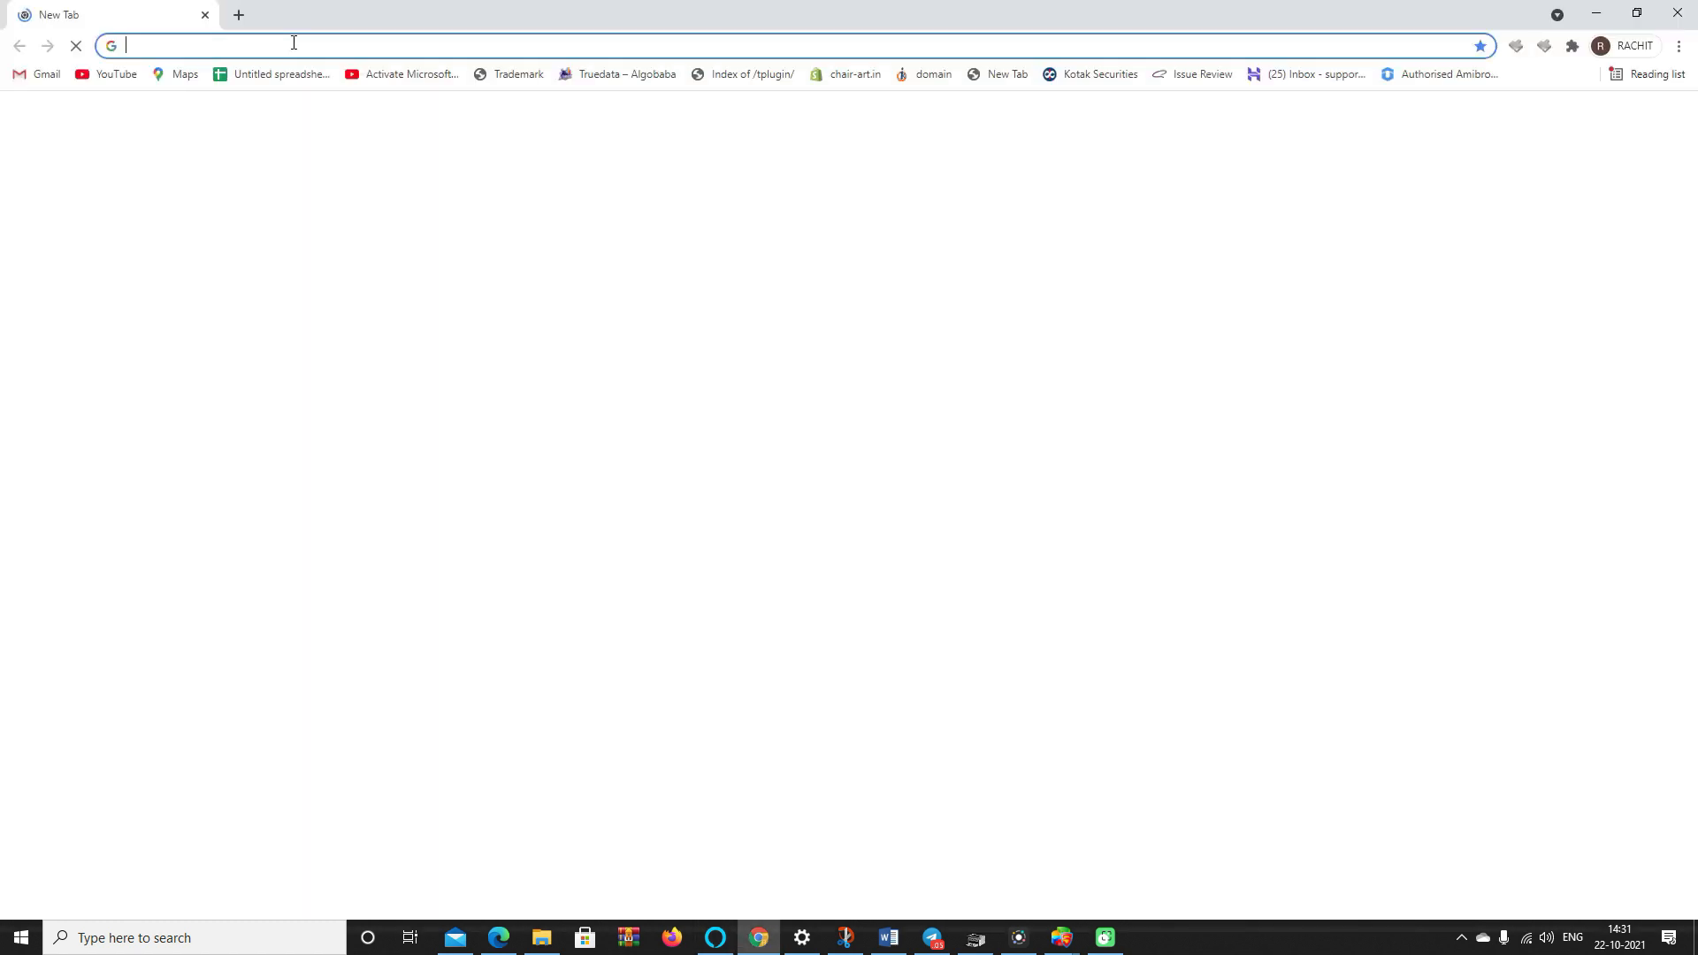
- Go to Chartink's alert dashboard and open the Breaking Days High - 5 Mins screener
{"action": "type", "text": "CHART"}
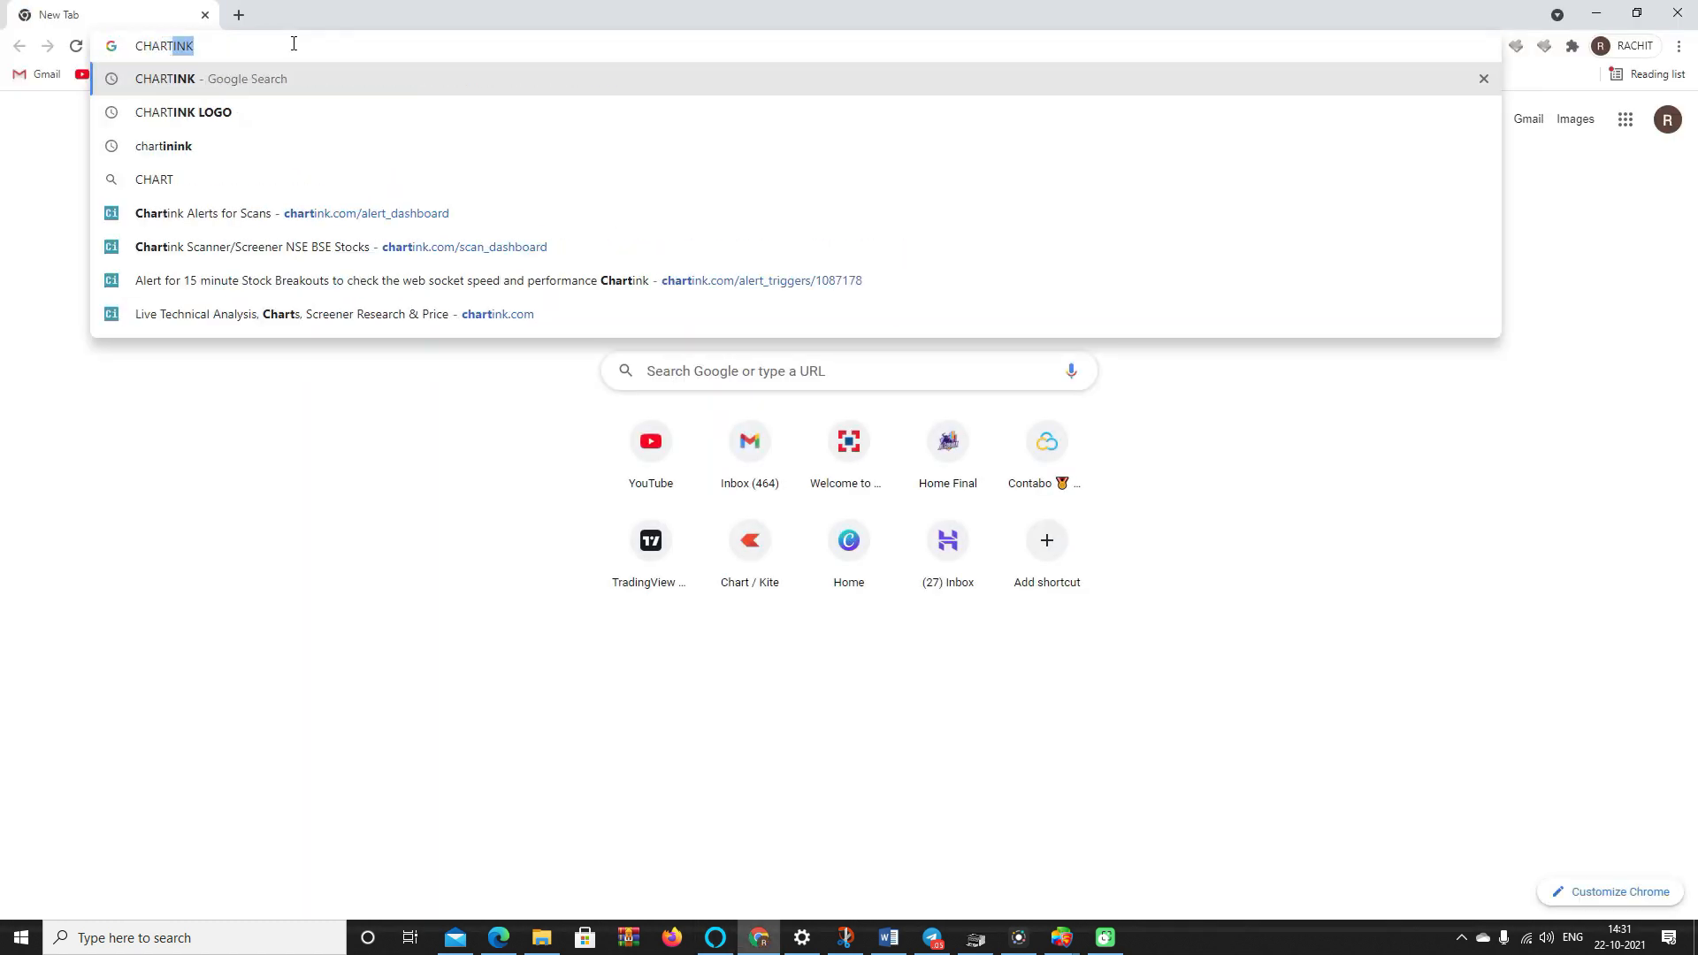
{"action": "key", "text": "Down"}
{"action": "key", "text": "Down"}
{"action": "key", "text": "Down"}
{"action": "key", "text": "Down"}
{"action": "key", "text": "Return"}
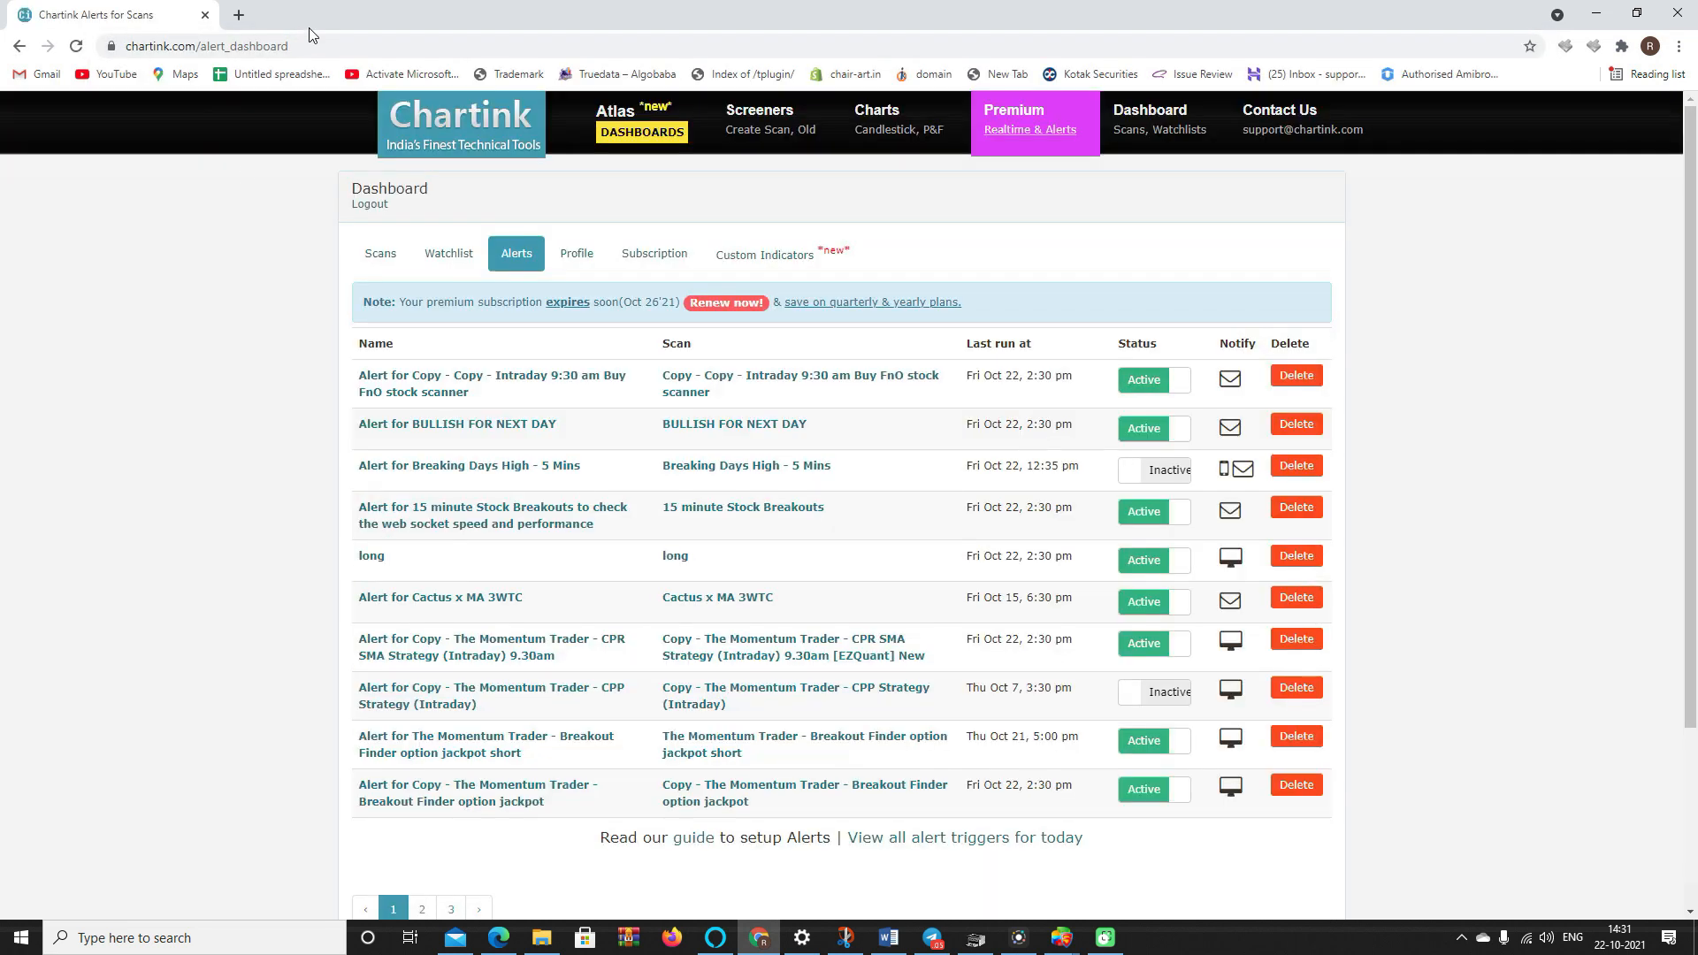
{"action": "left_click", "coordinate": [734, 424]}
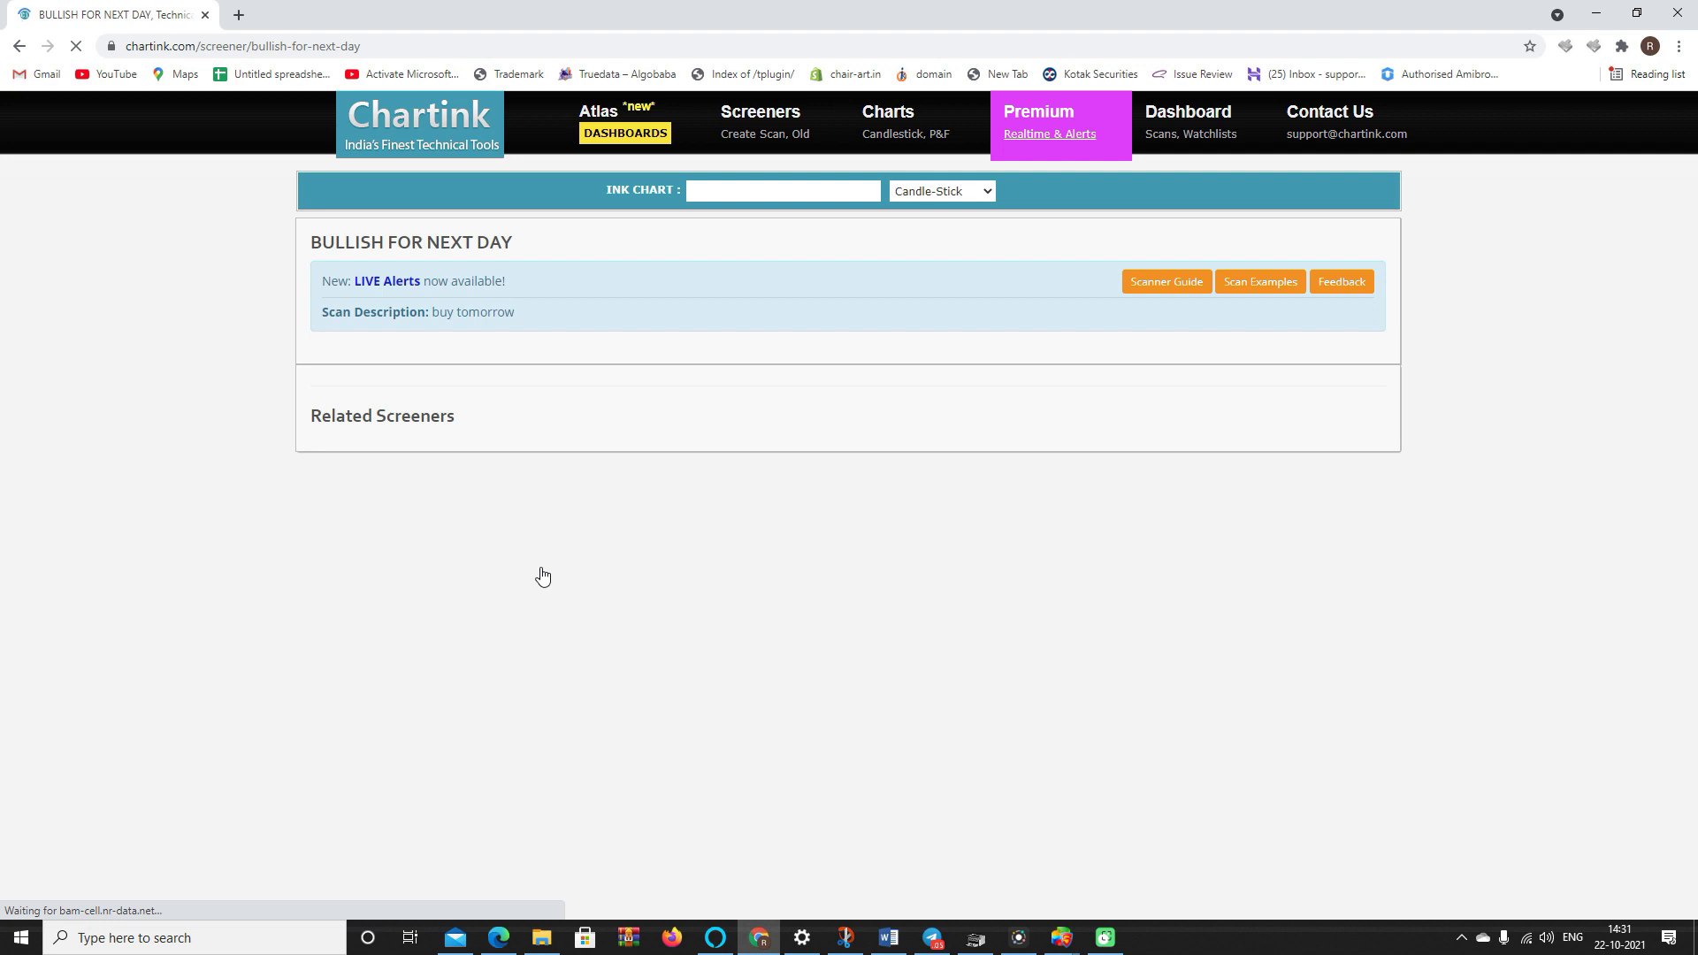
{"action": "key", "text": "alt+Left"}
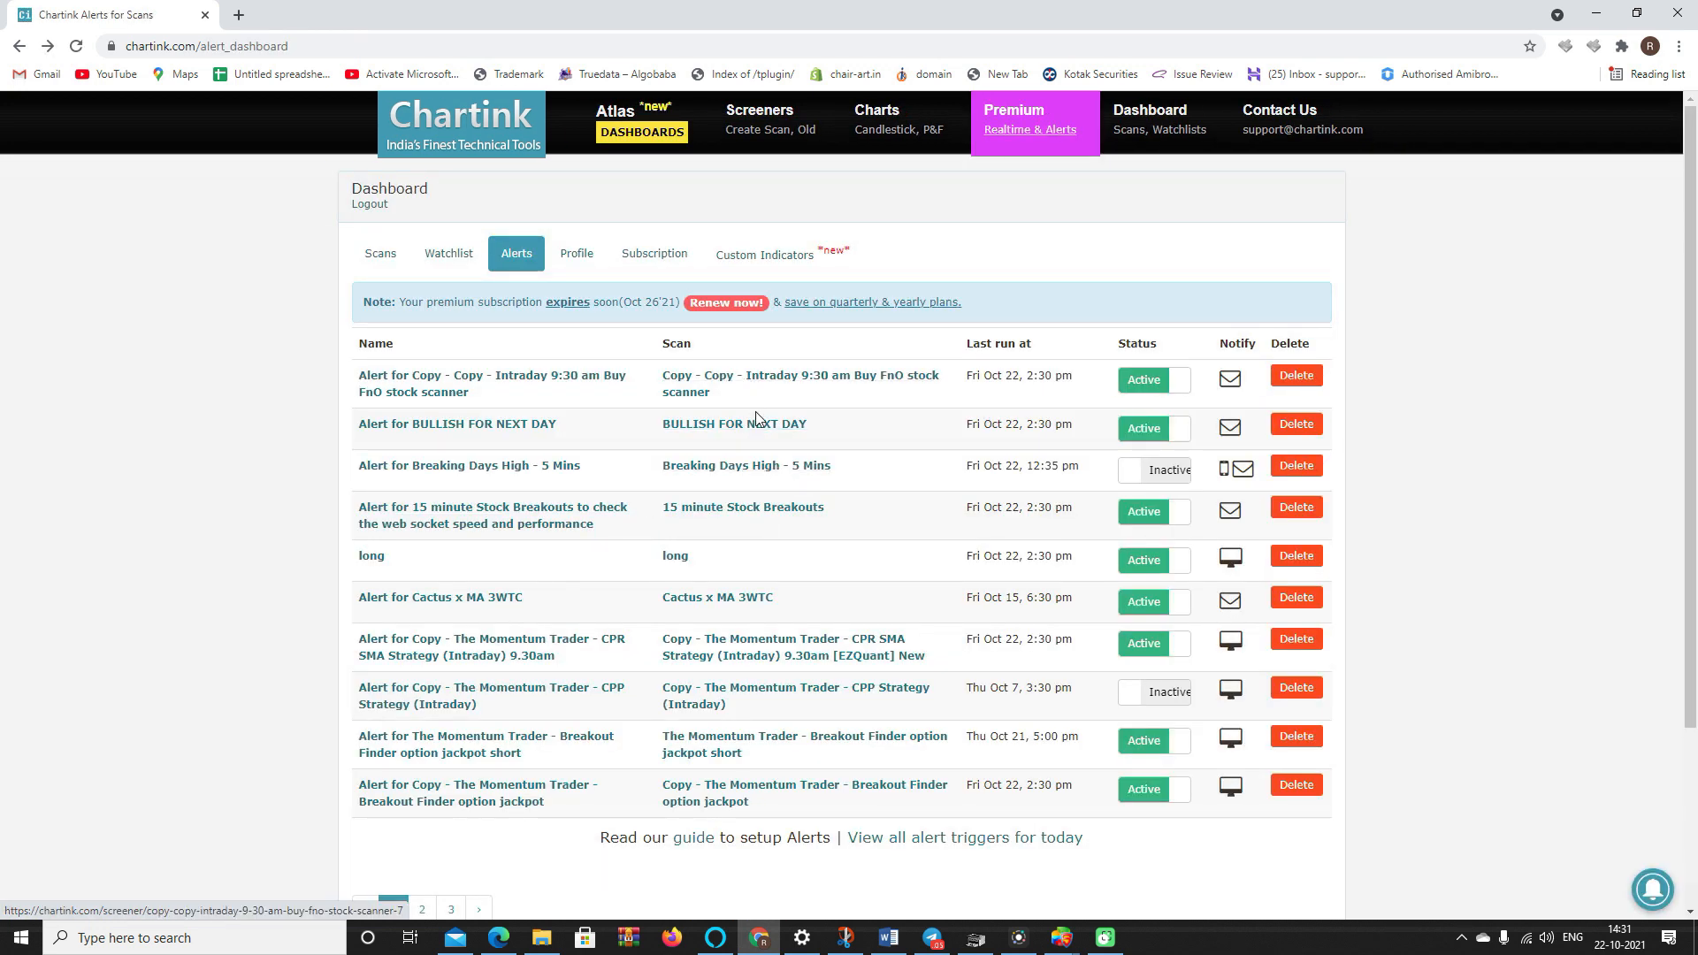
{"action": "left_click", "coordinate": [735, 467]}
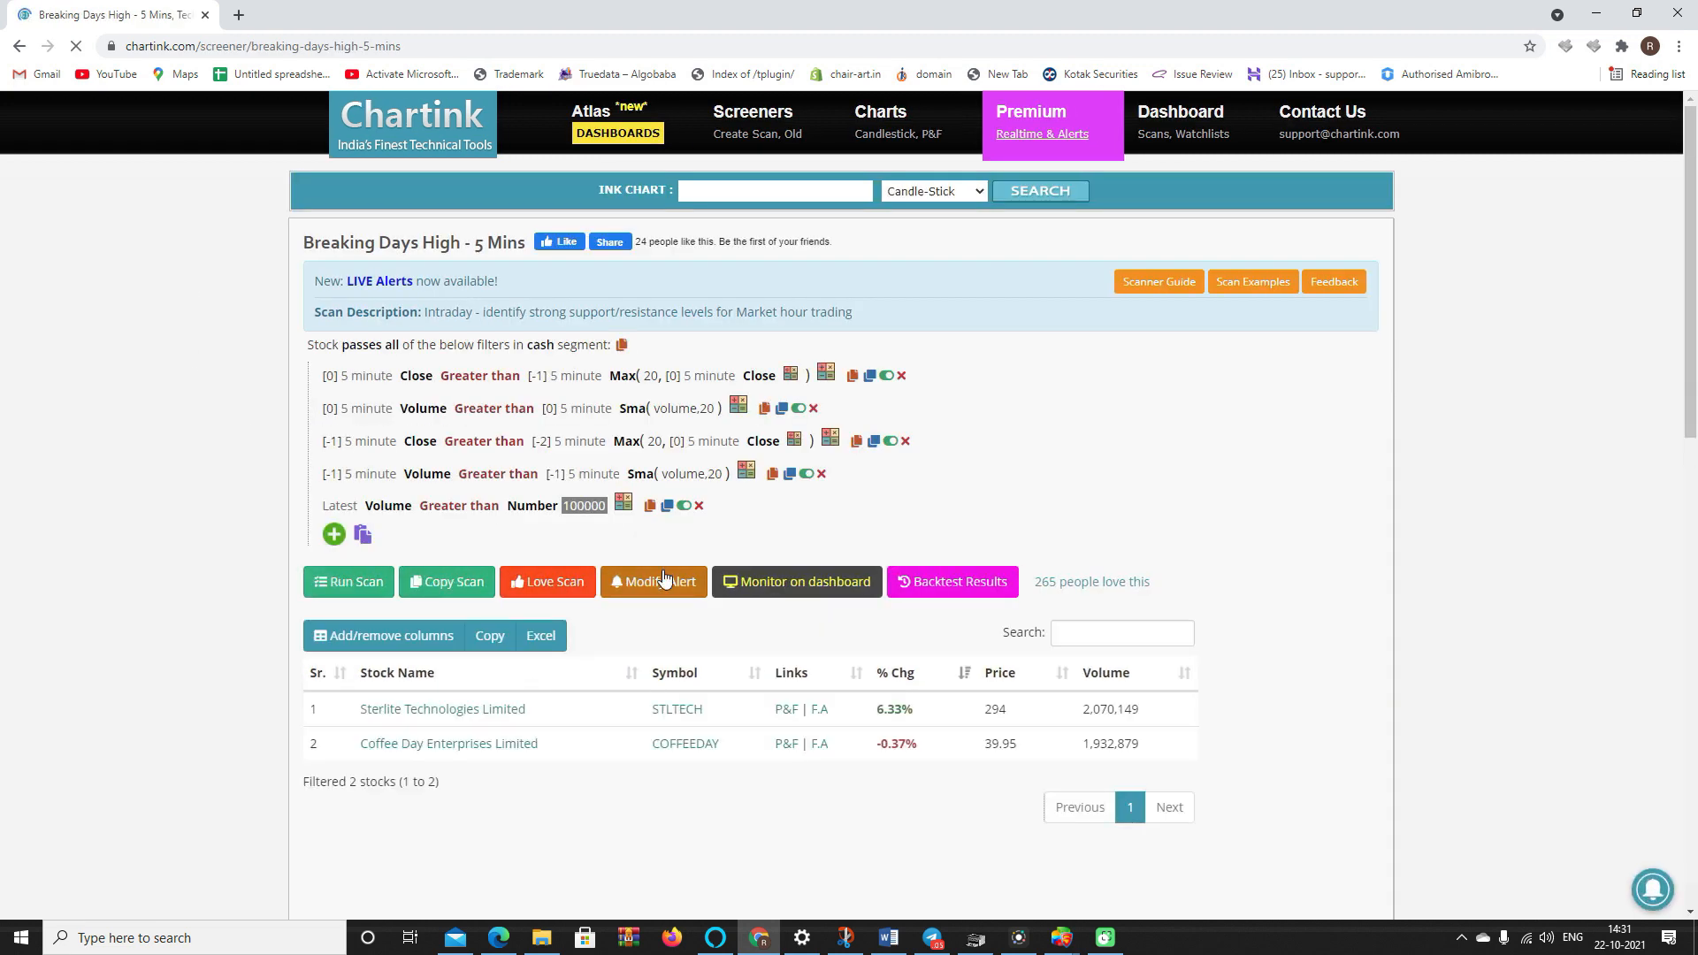
- Replace the alert's webhook URL with the Stoxxo one, set a 1-minute interval, and save
{"action": "left_click", "coordinate": [665, 581]}
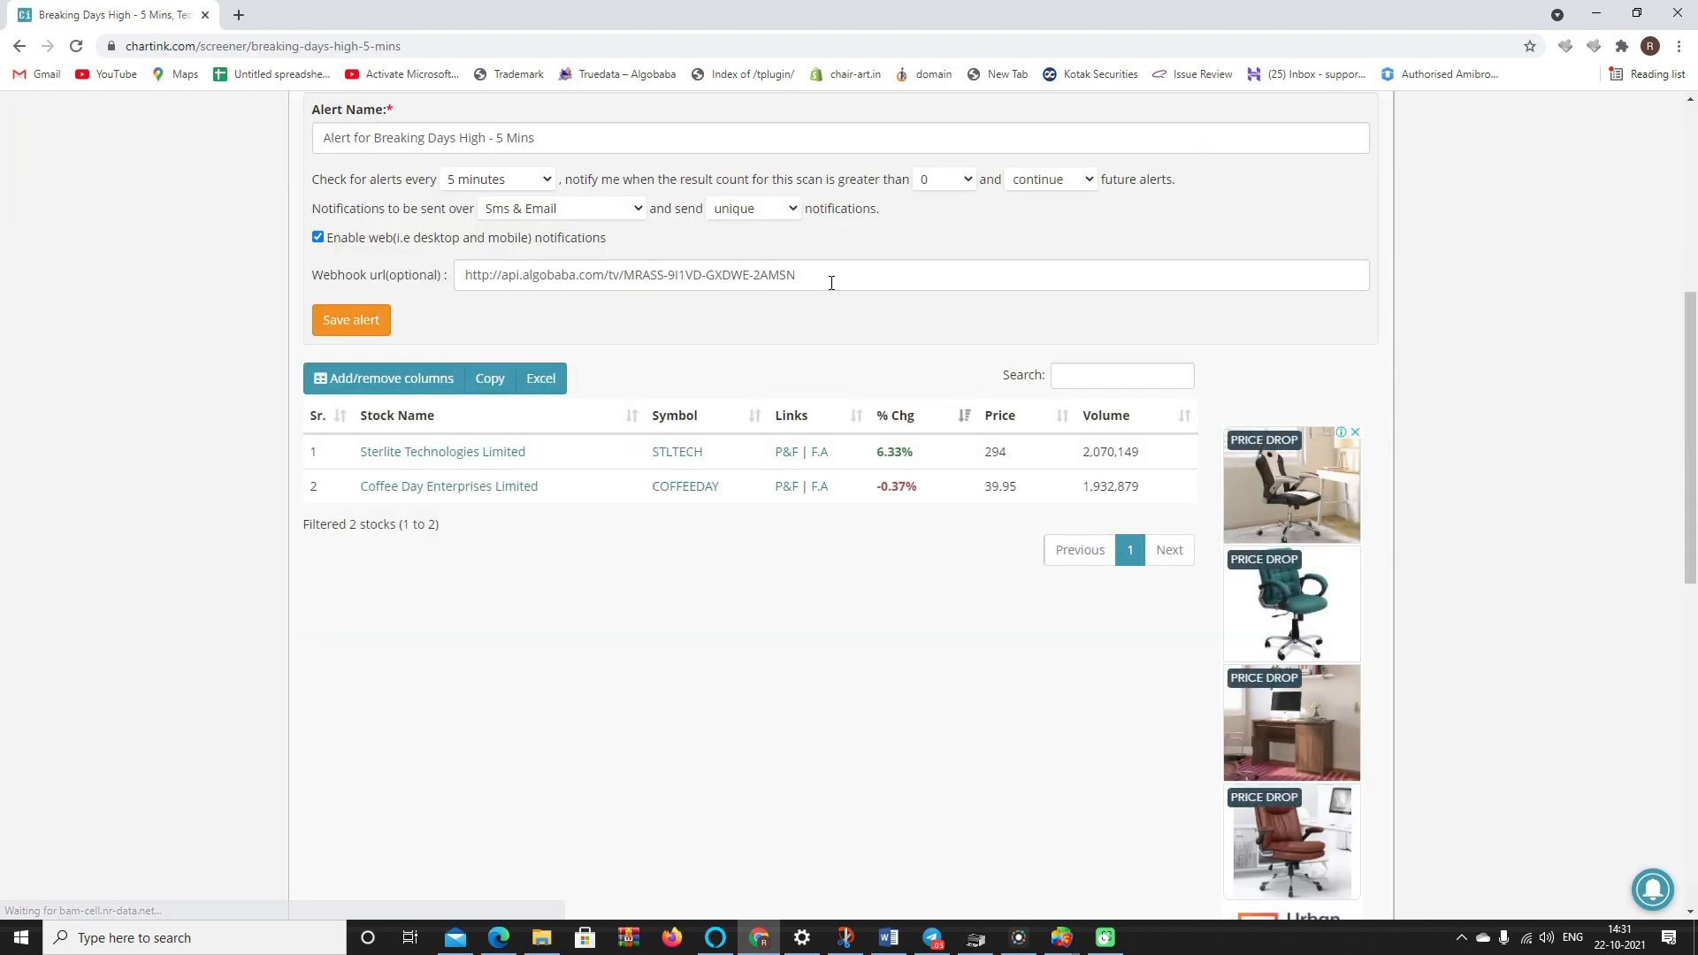
{"action": "left_click_drag", "start_coordinate": [831, 281], "coordinate": [327, 259]}
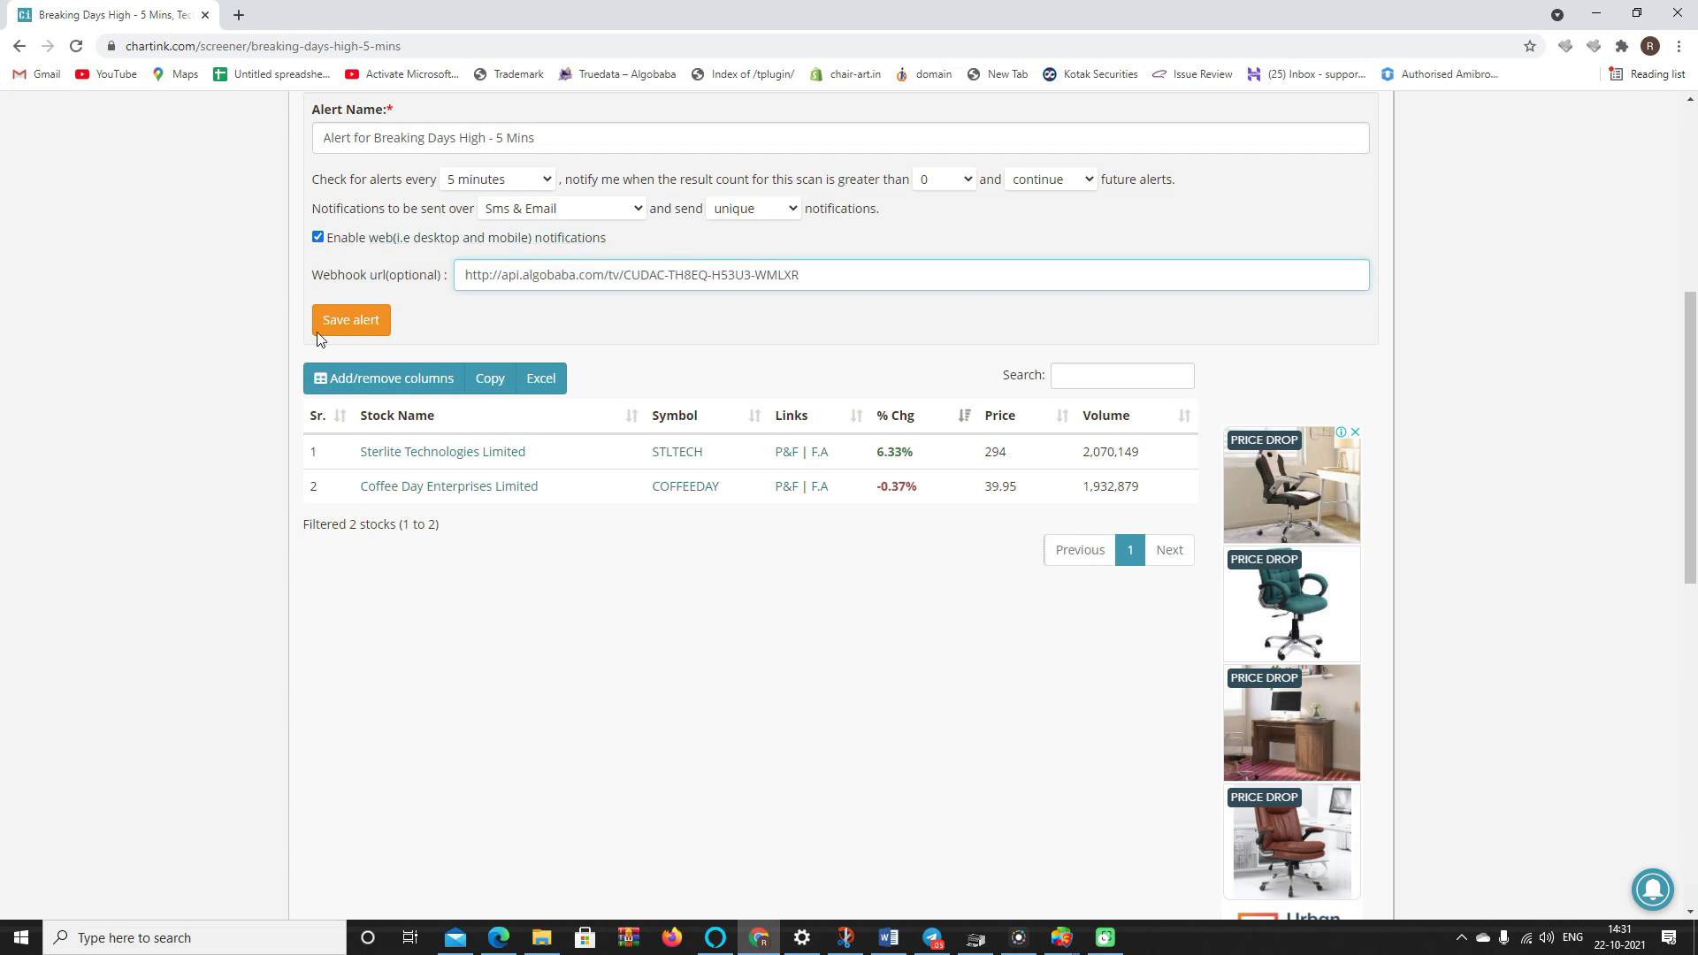
{"action": "left_click", "coordinate": [509, 181]}
{"action": "left_click", "coordinate": [488, 199]}
{"action": "left_click", "coordinate": [359, 322]}
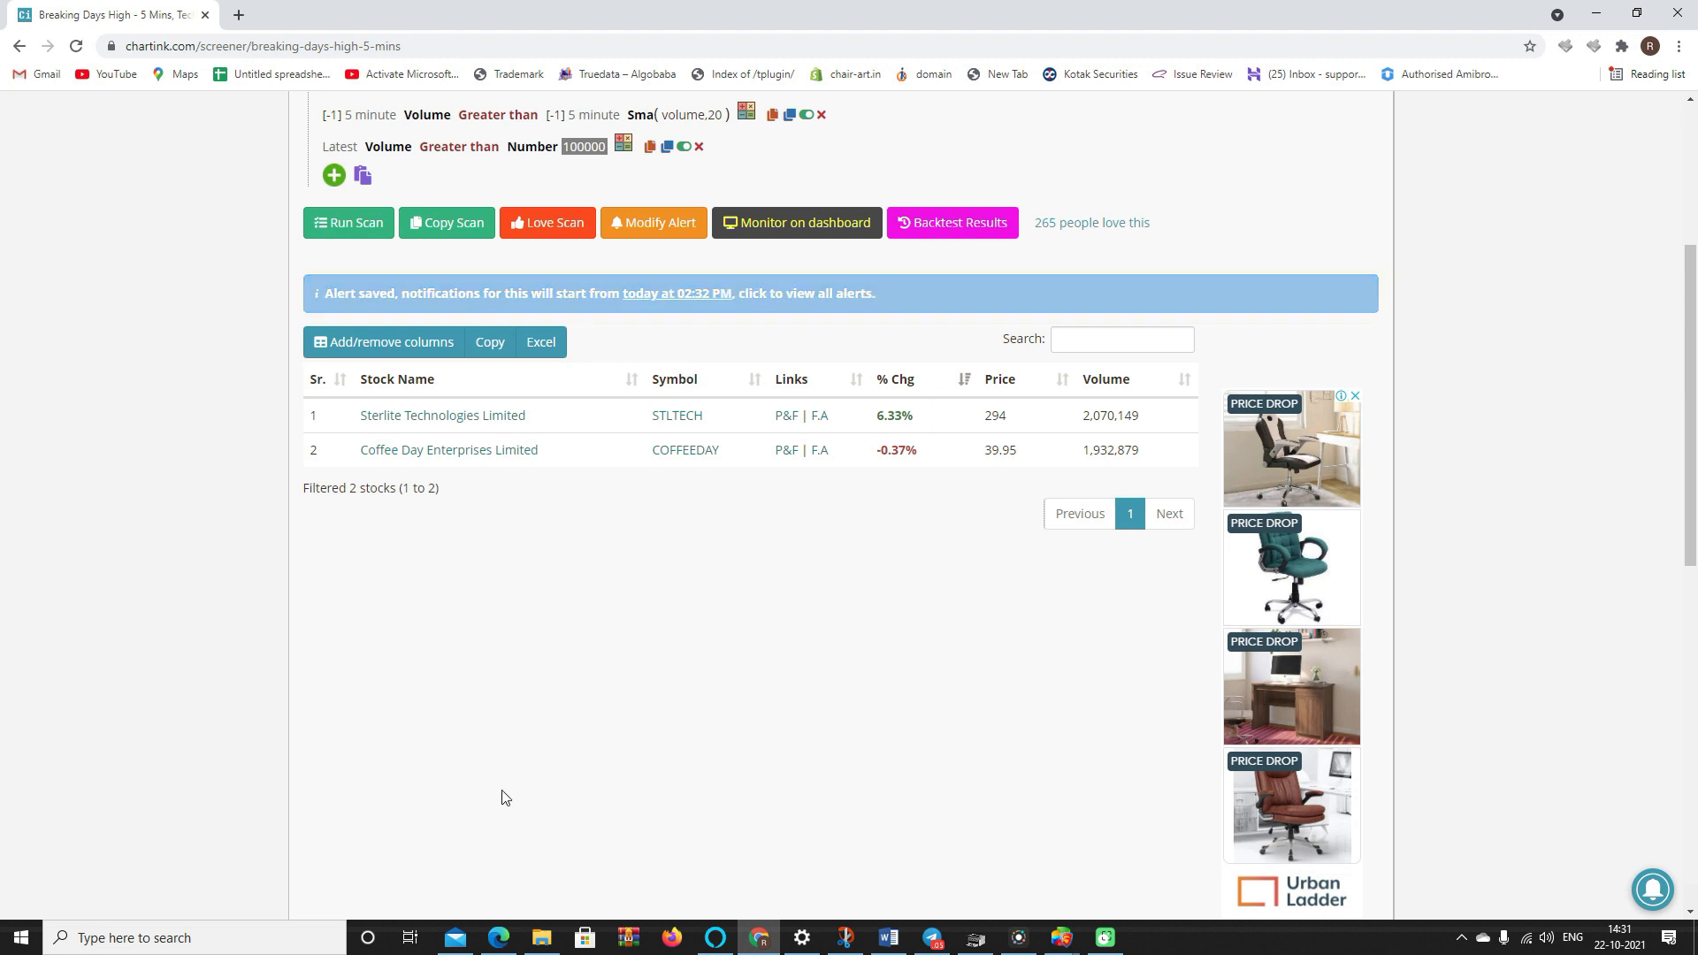
{"action": "mouse_move", "coordinate": [1072, 948]}
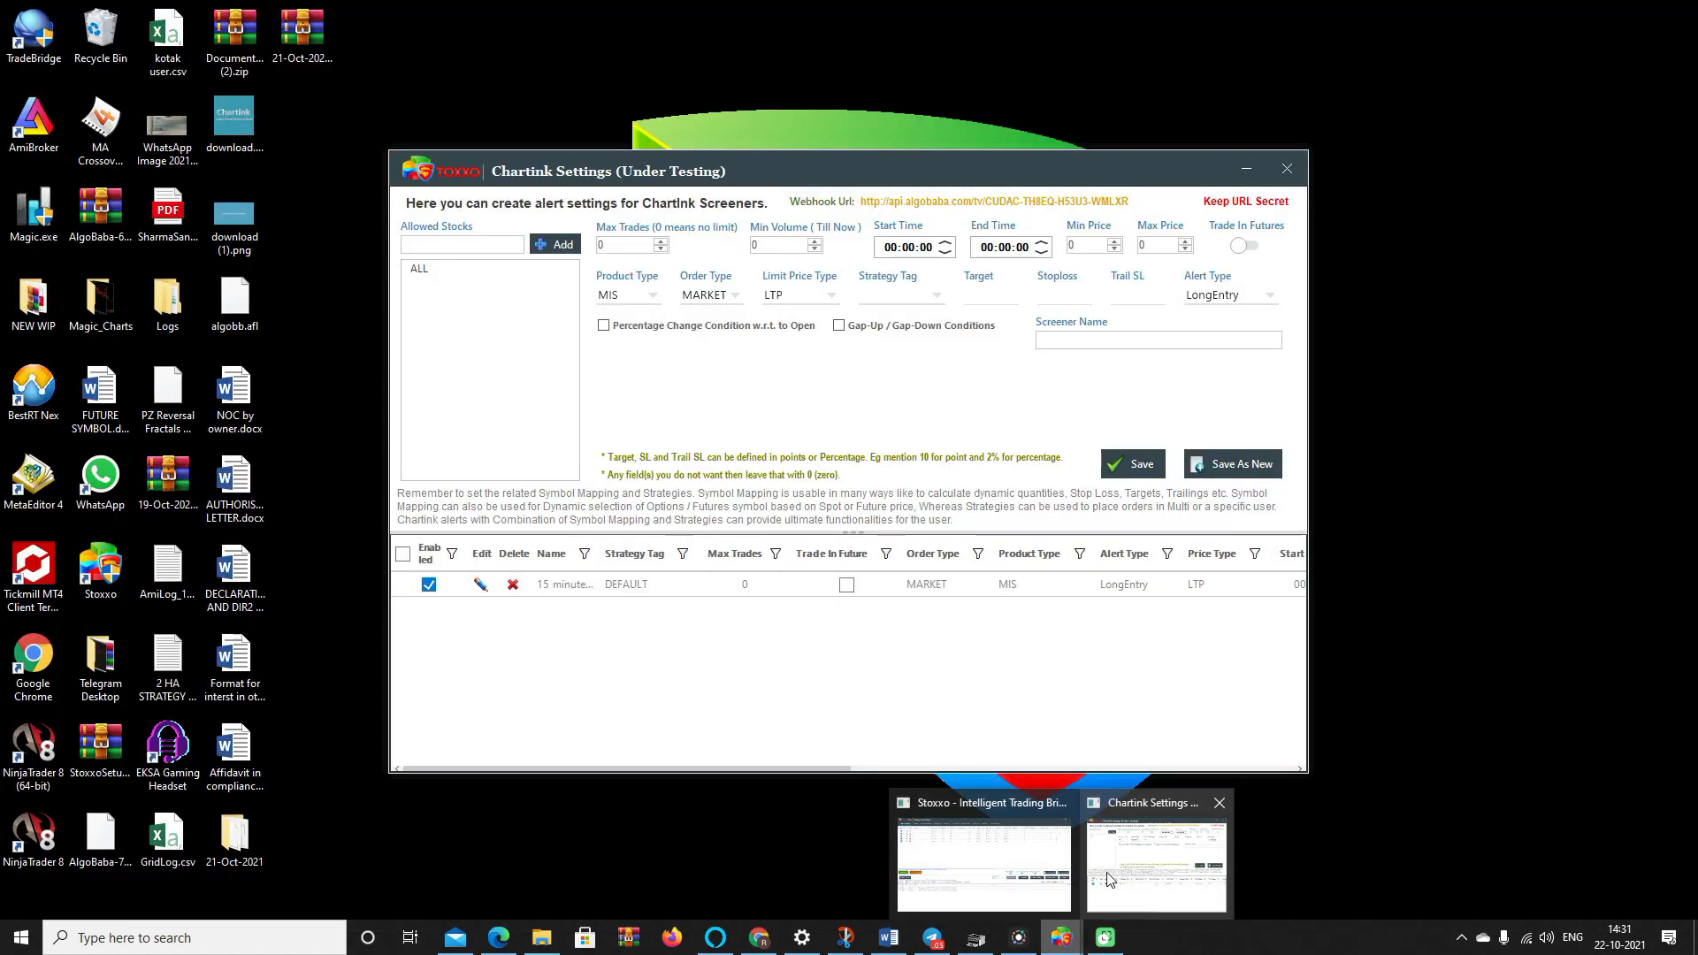
{"action": "mouse_move", "coordinate": [998, 864]}
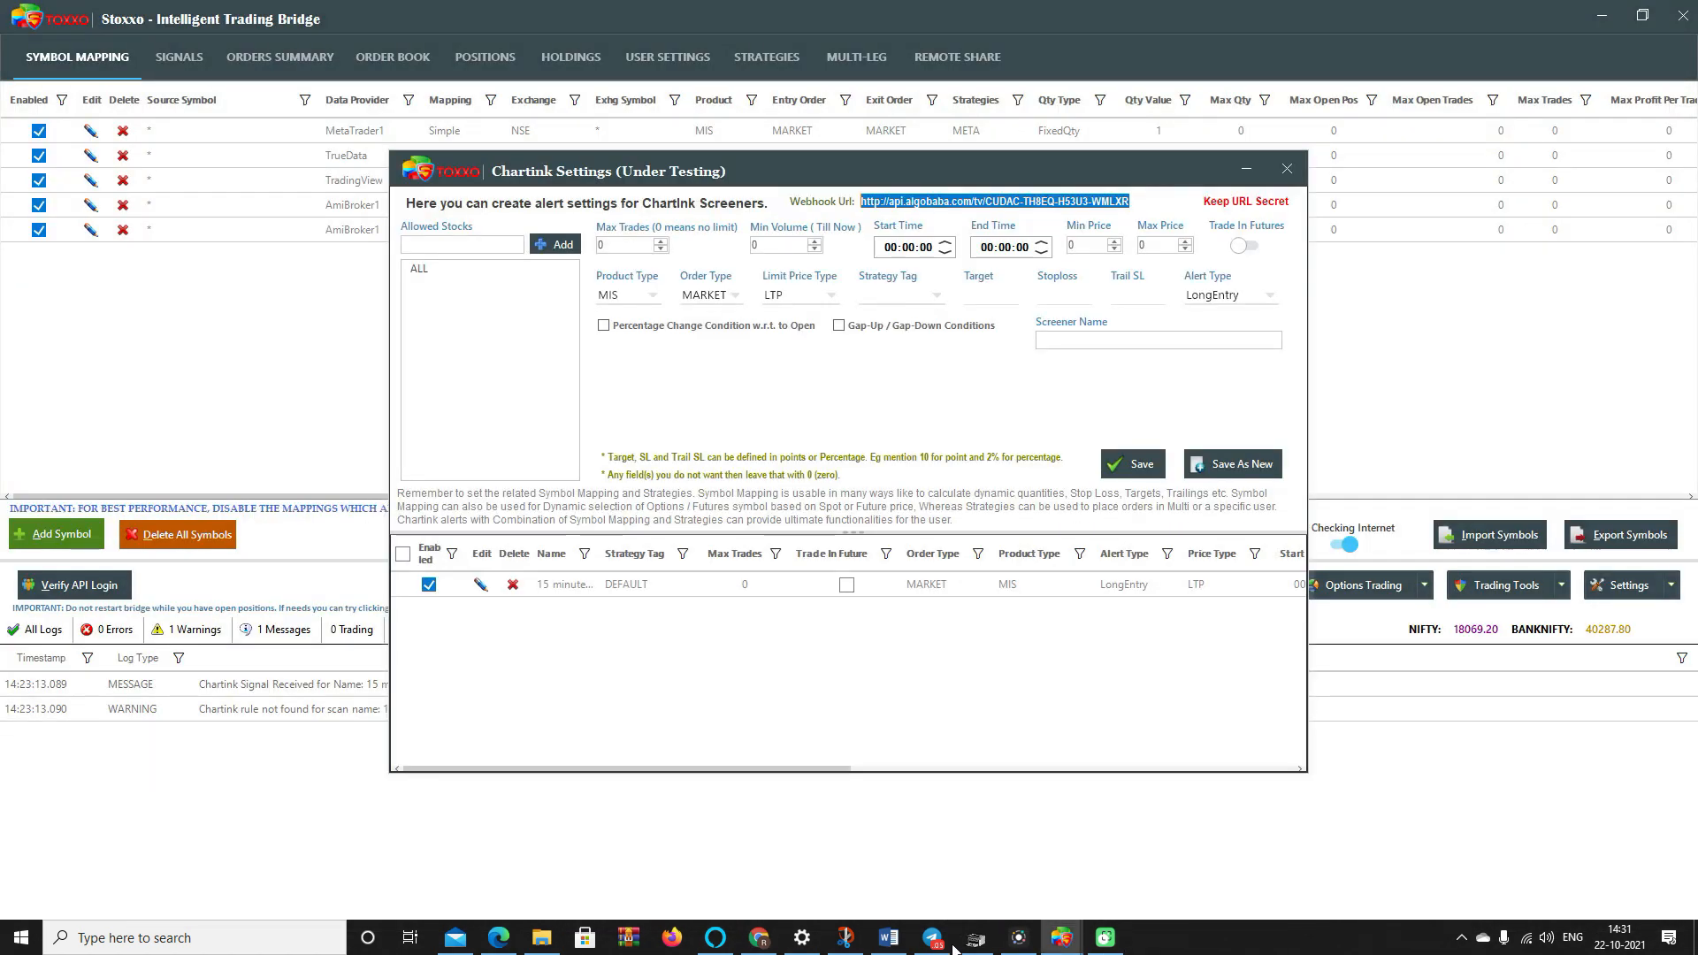
- Copy the scan name 'Breaking Days High - 5 Mins' into Stoxxo's Screener Name field
{"action": "scroll", "coordinate": [381, 323], "scroll_direction": "up", "scroll_amount": 4}
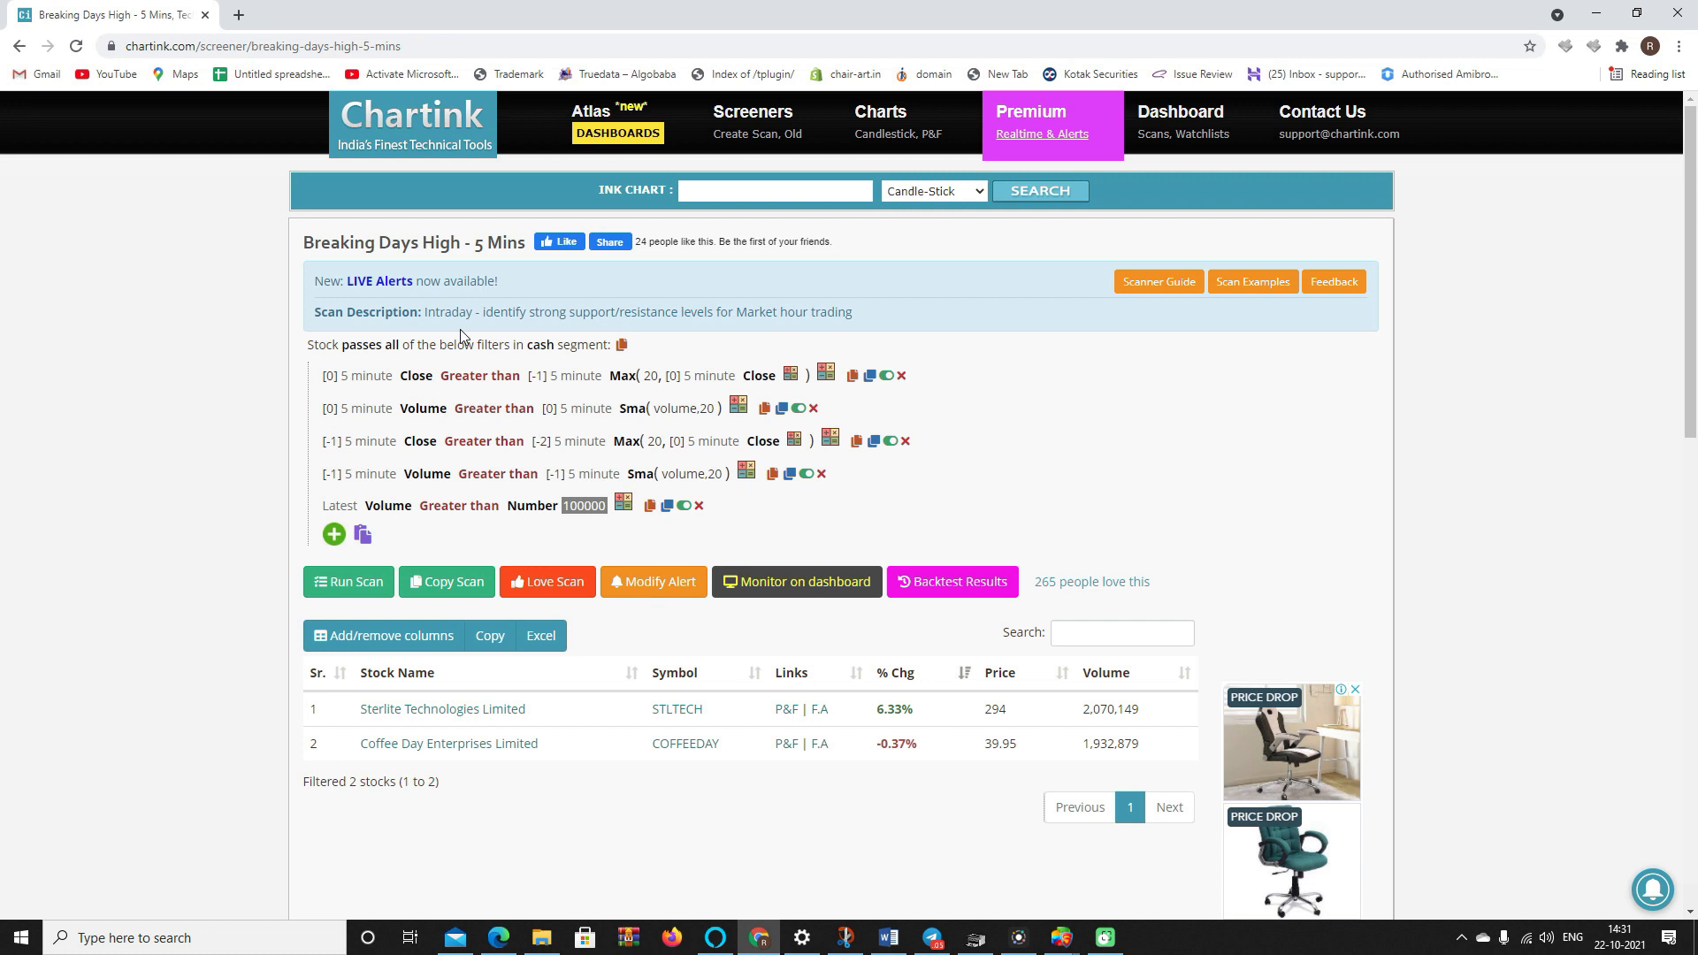
{"action": "left_click_drag", "start_coordinate": [525, 236], "coordinate": [305, 242]}
{"action": "key", "text": "ctrl+c"}
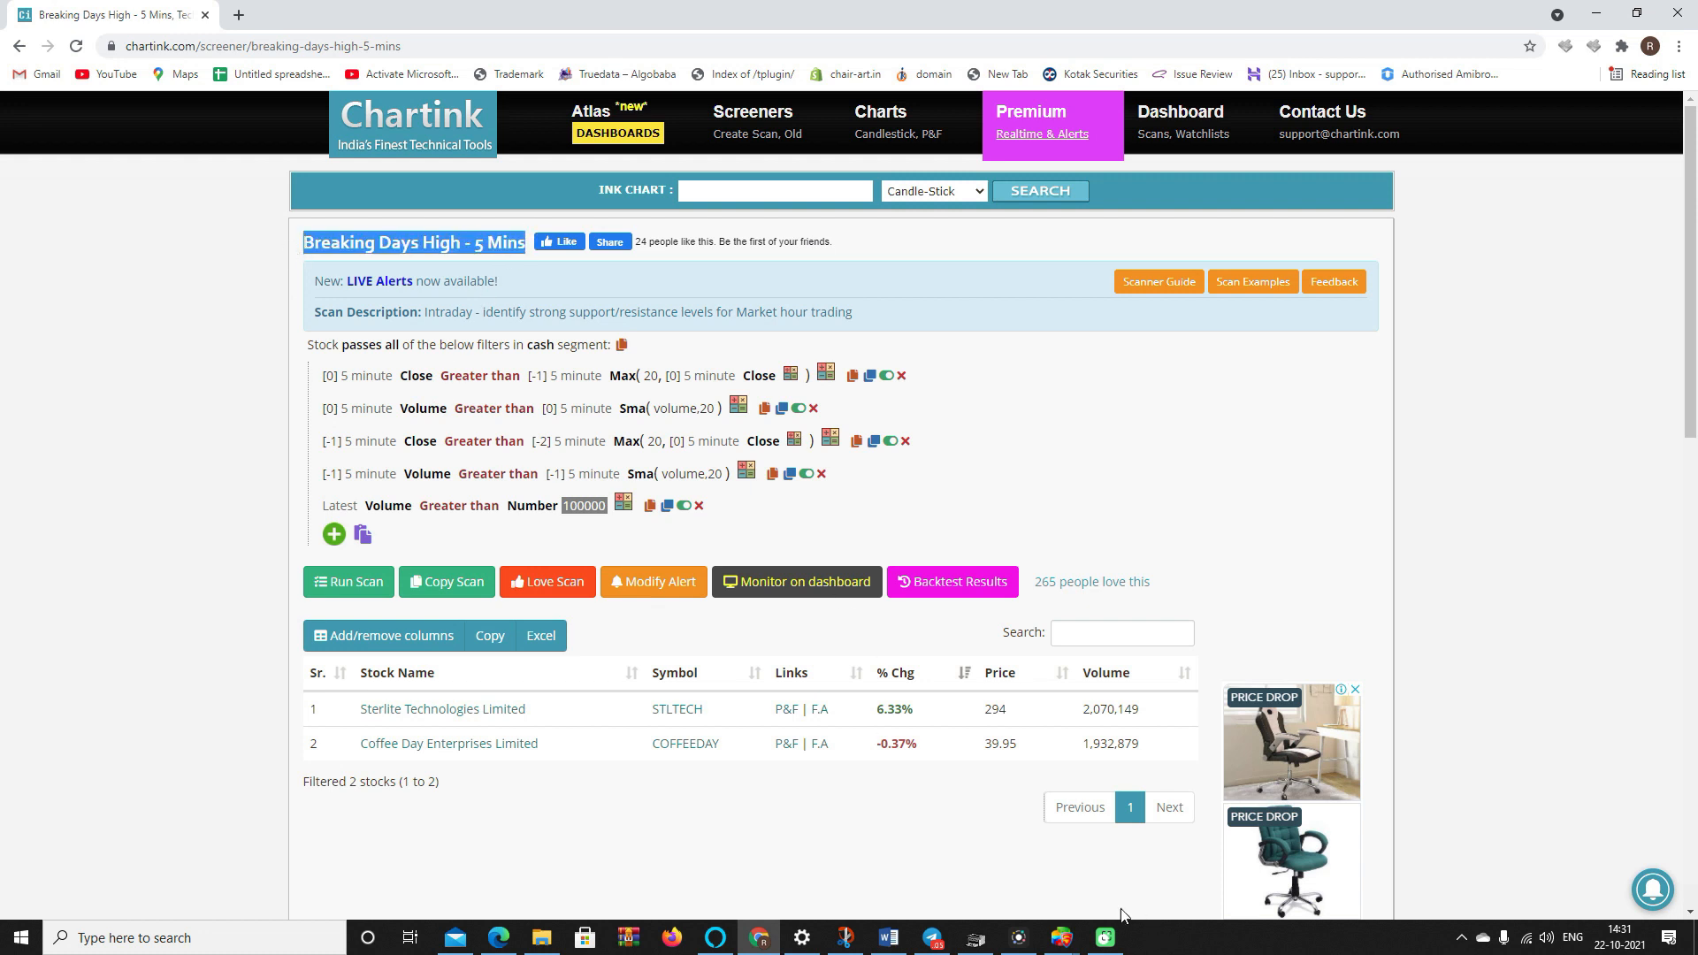
{"action": "left_click", "coordinate": [1062, 937]}
{"action": "left_click", "coordinate": [1185, 823]}
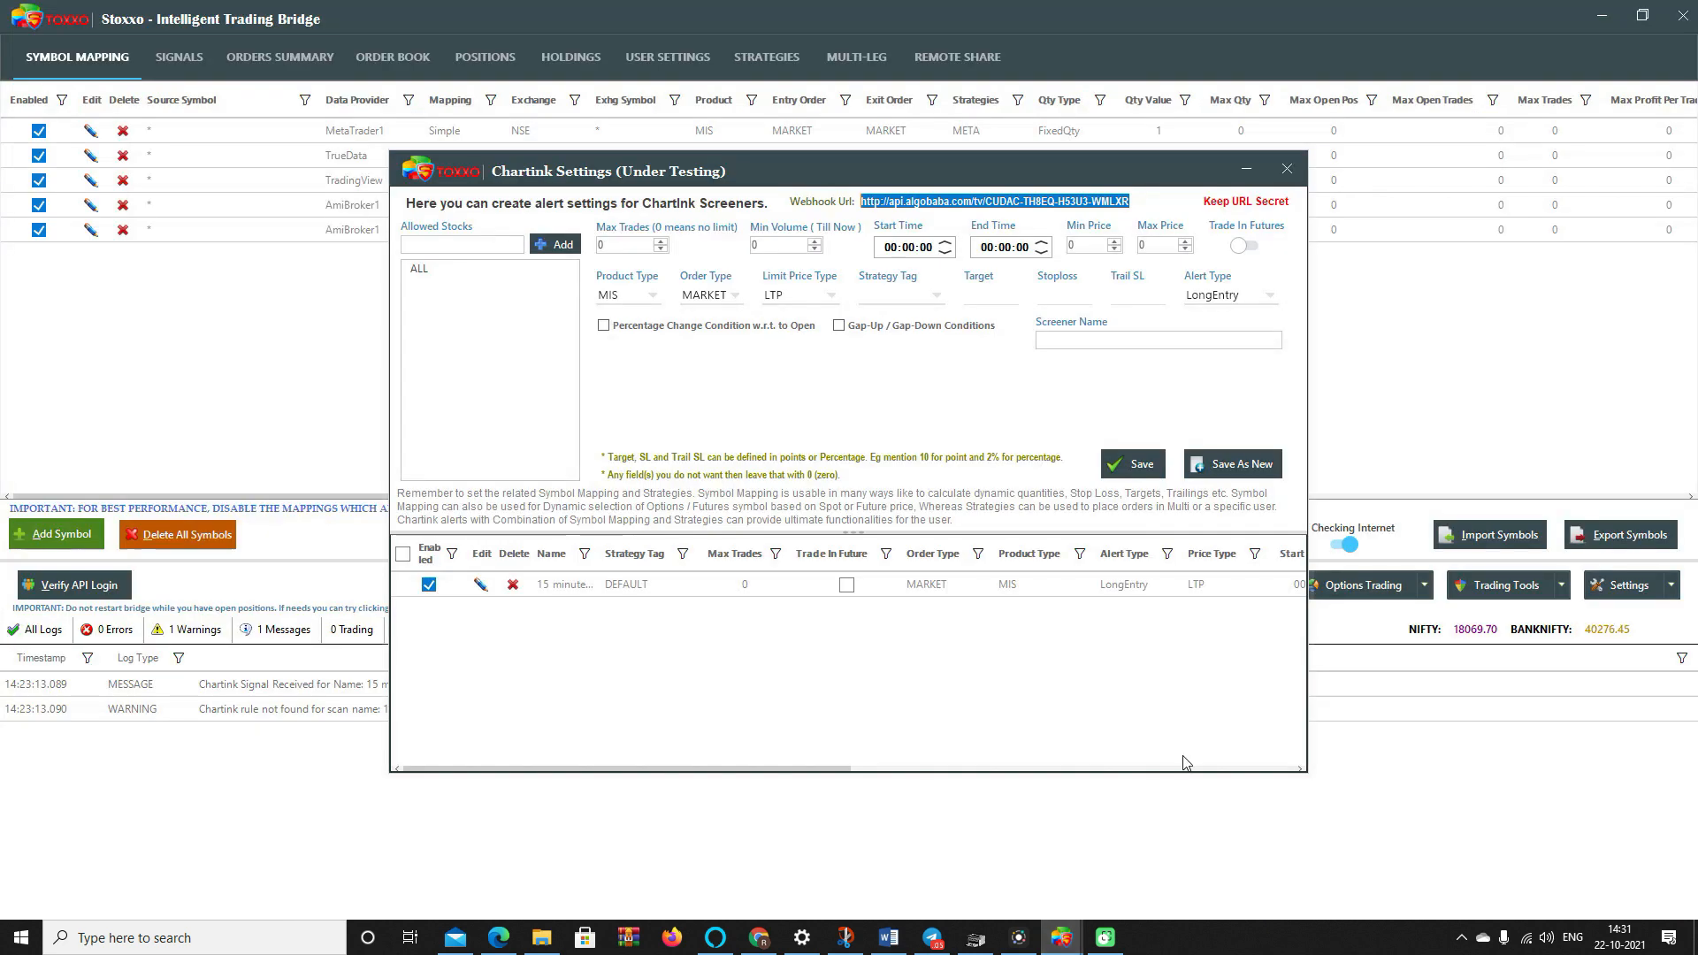
{"action": "left_click", "coordinate": [1132, 342]}
{"action": "key", "text": "ctrl+v"}
- Set the rule's strategy tag to DEFAULT and save it
{"action": "left_click", "coordinate": [924, 292]}
{"action": "left_click", "coordinate": [885, 313]}
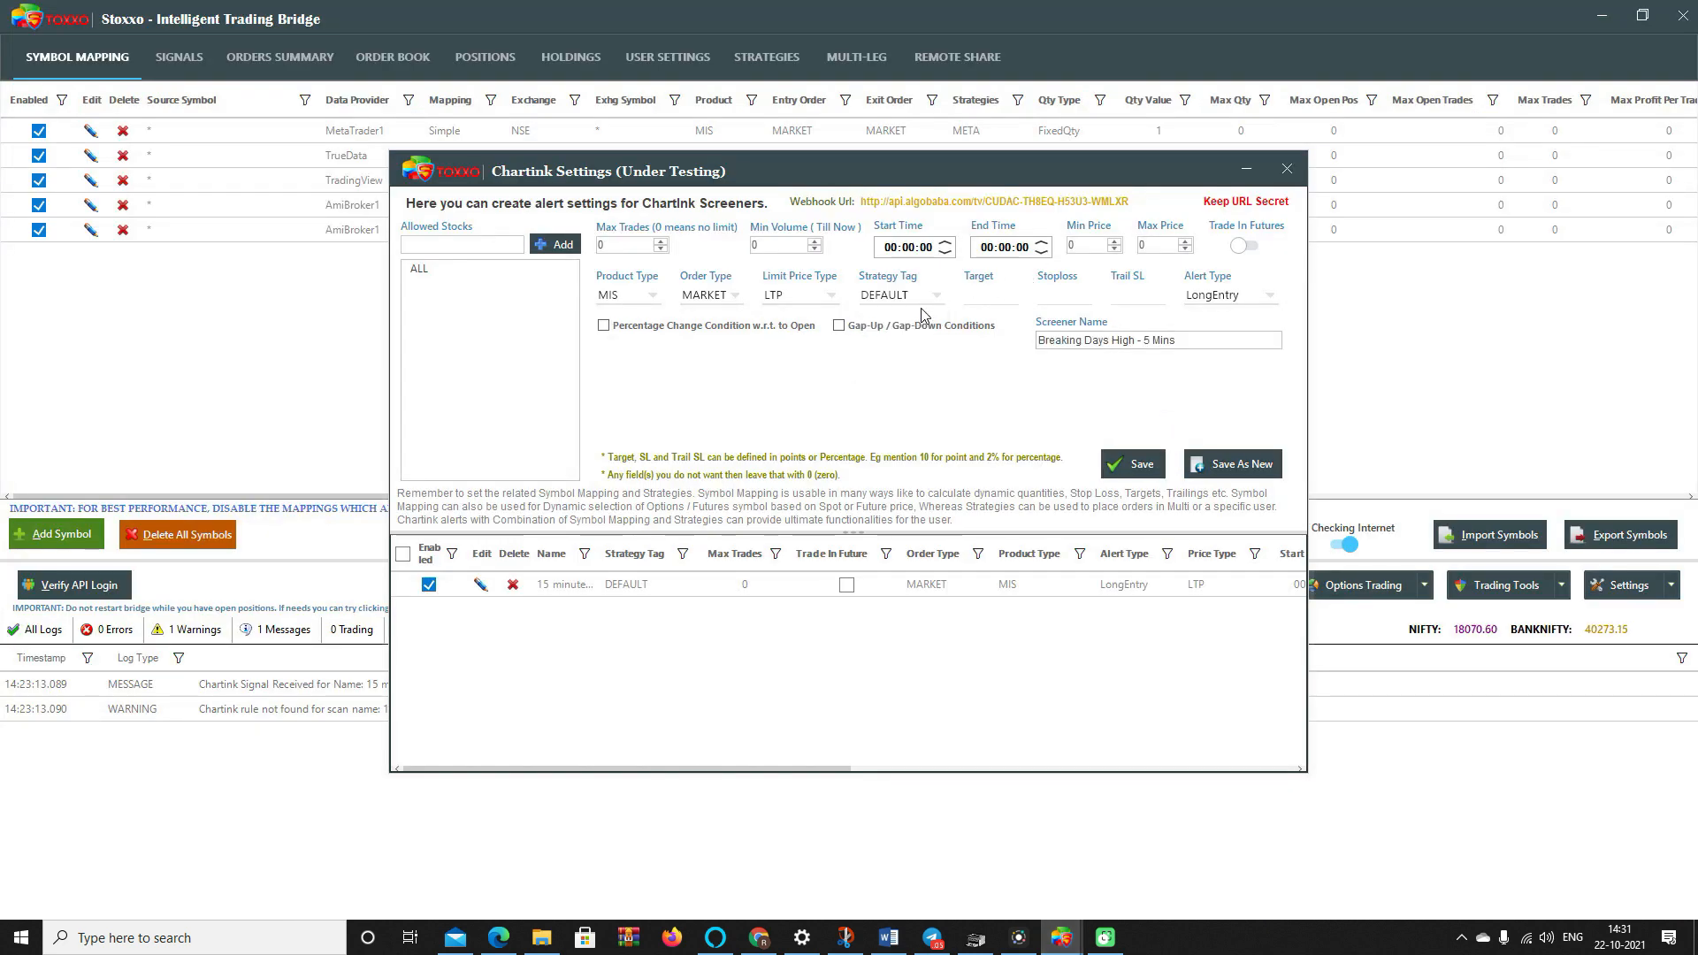
{"action": "left_click", "coordinate": [1141, 464]}
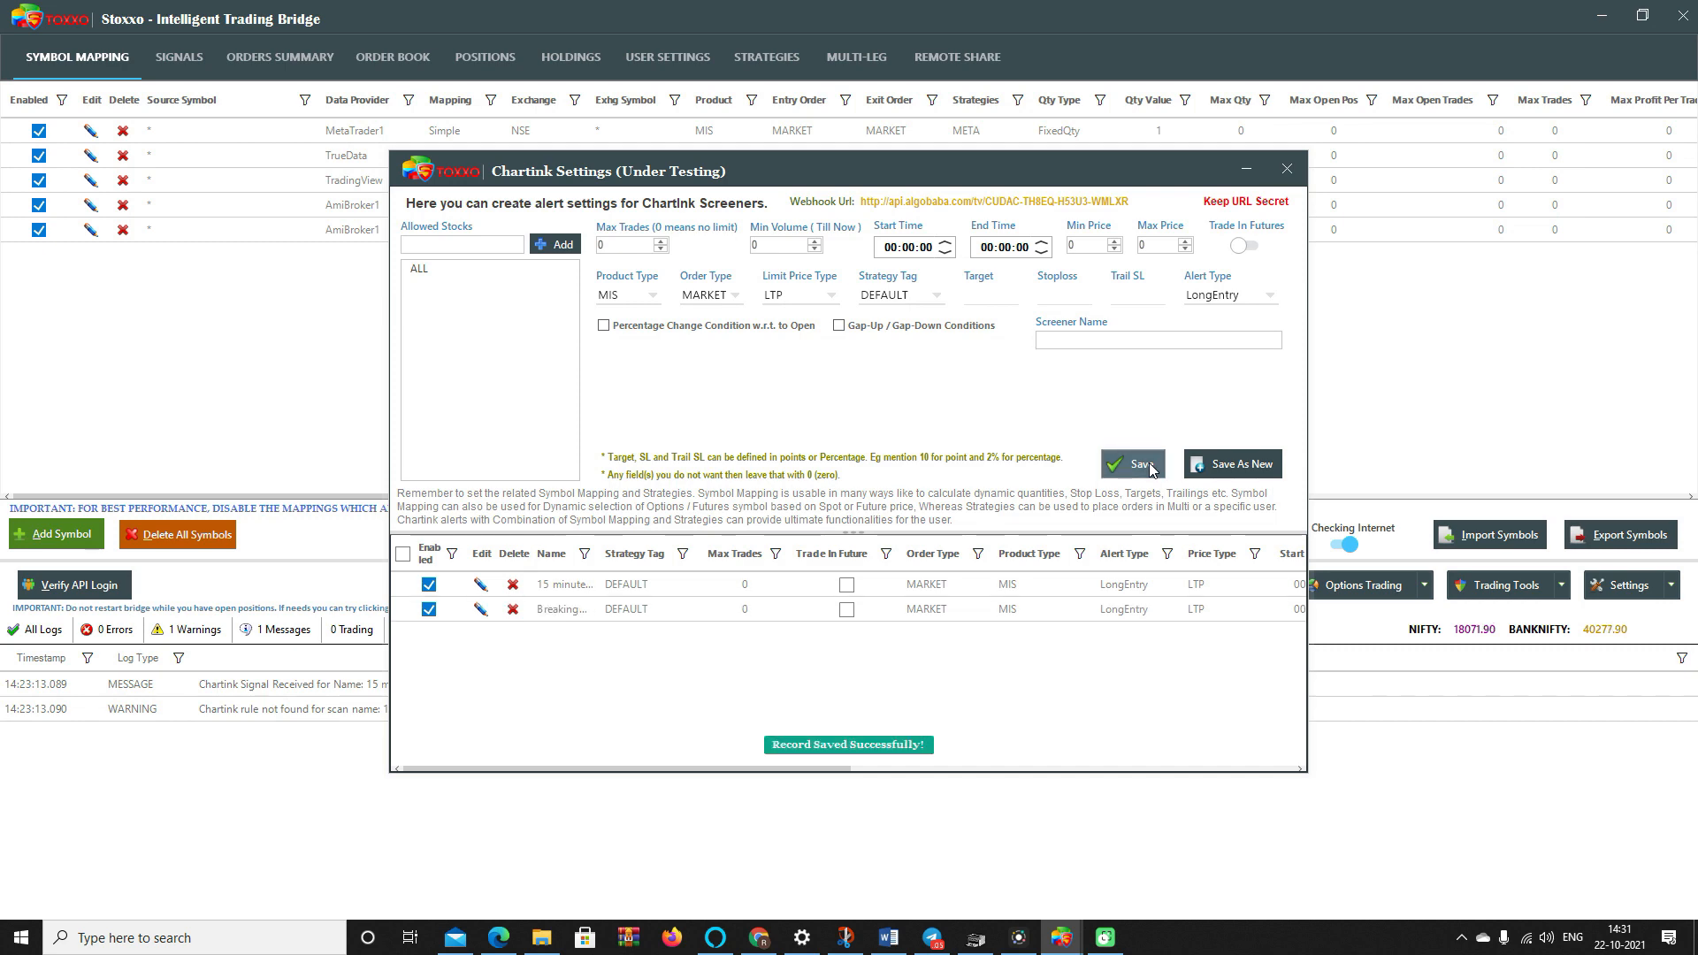
{"action": "left_click", "coordinate": [773, 945]}
- Re-save the Breaking Days High - 5 Mins alert and reselect its scan title
{"action": "left_click", "coordinate": [648, 591]}
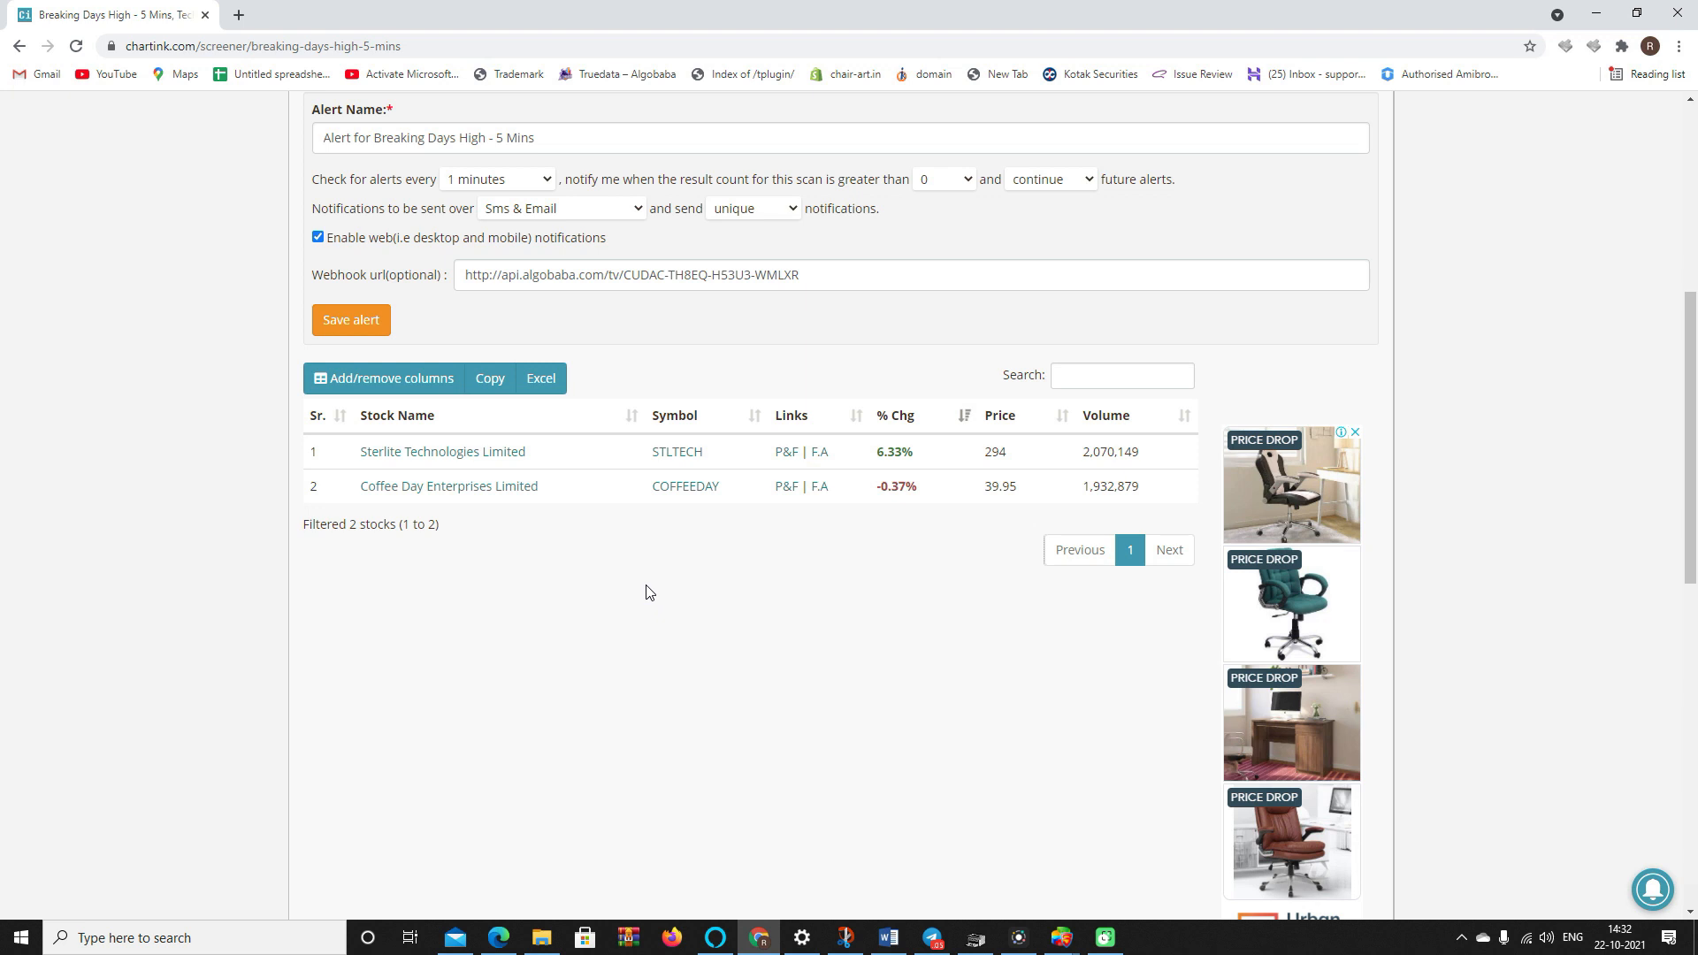
{"action": "left_click", "coordinate": [349, 322]}
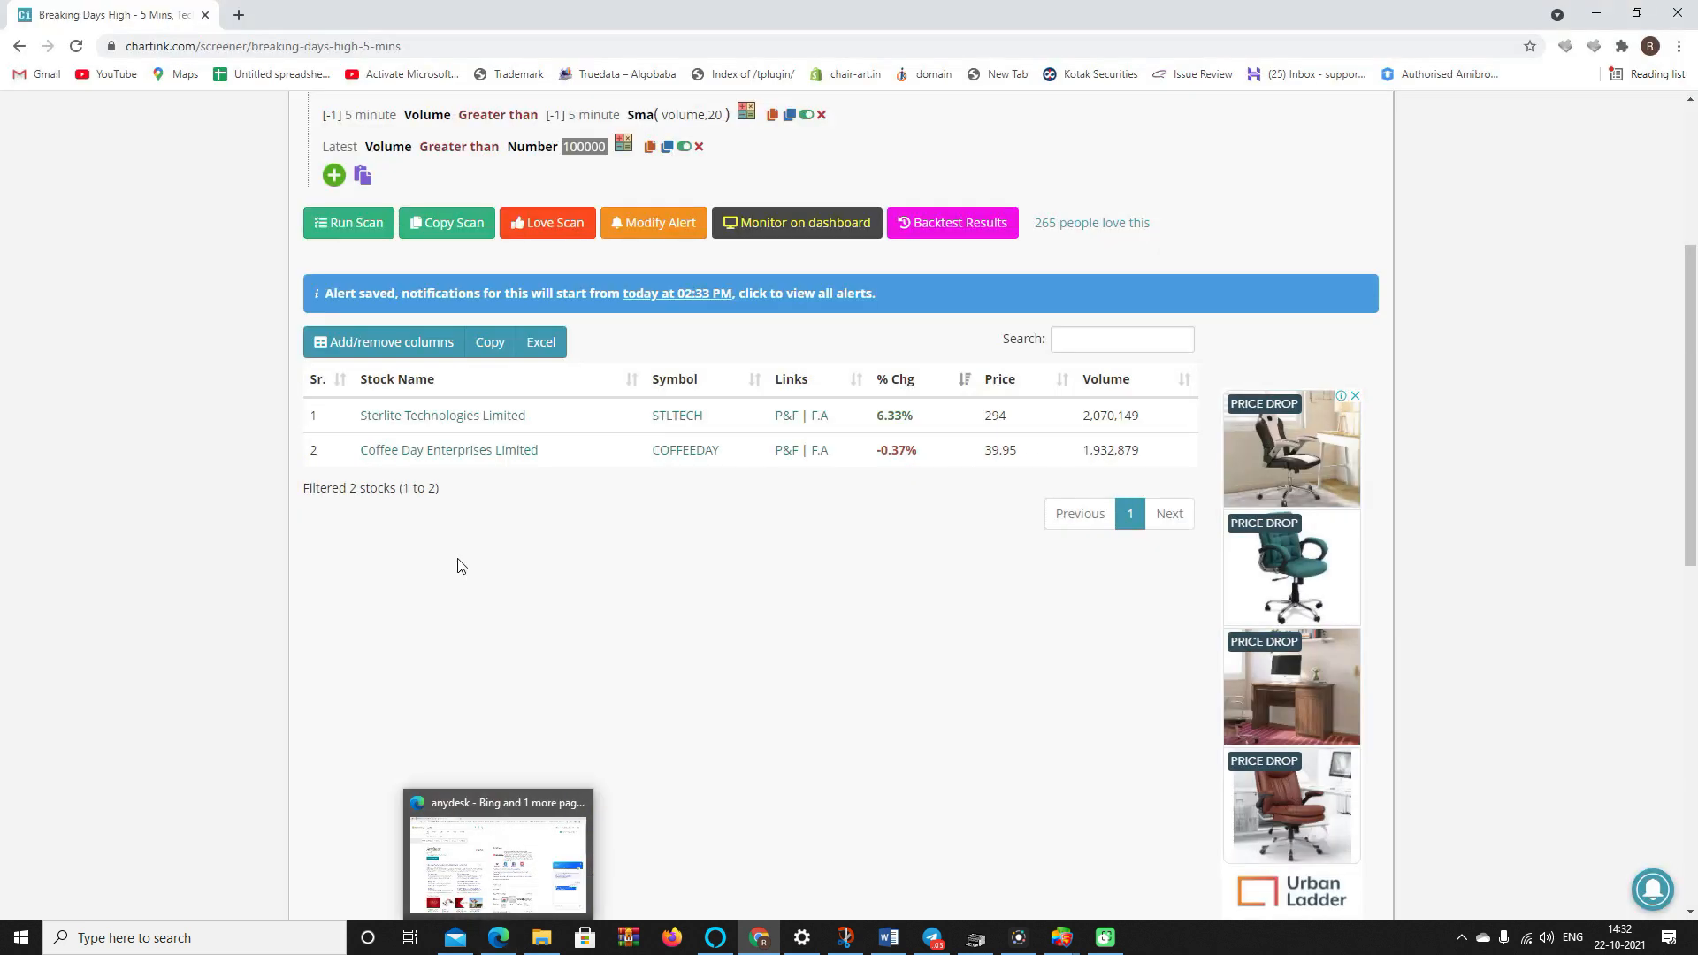
{"action": "scroll", "coordinate": [464, 624], "scroll_direction": "up", "scroll_amount": 3}
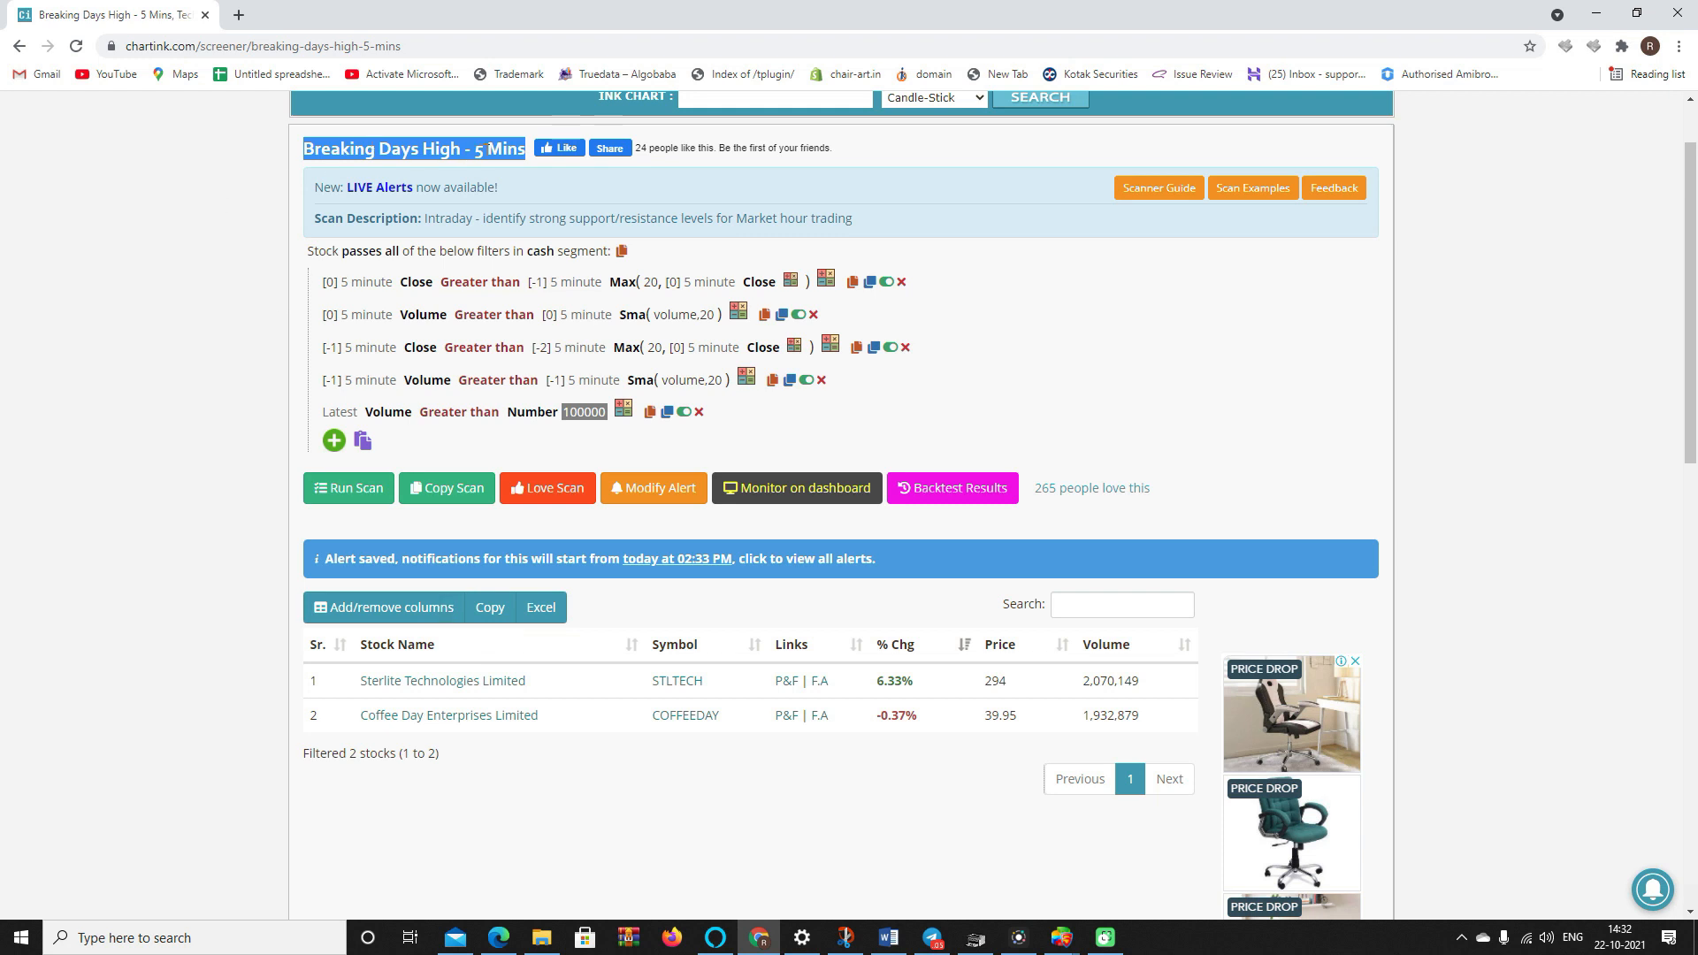
{"action": "left_click", "coordinate": [336, 157]}
{"action": "scroll", "coordinate": [349, 341], "scroll_direction": "up", "scroll_amount": 1}
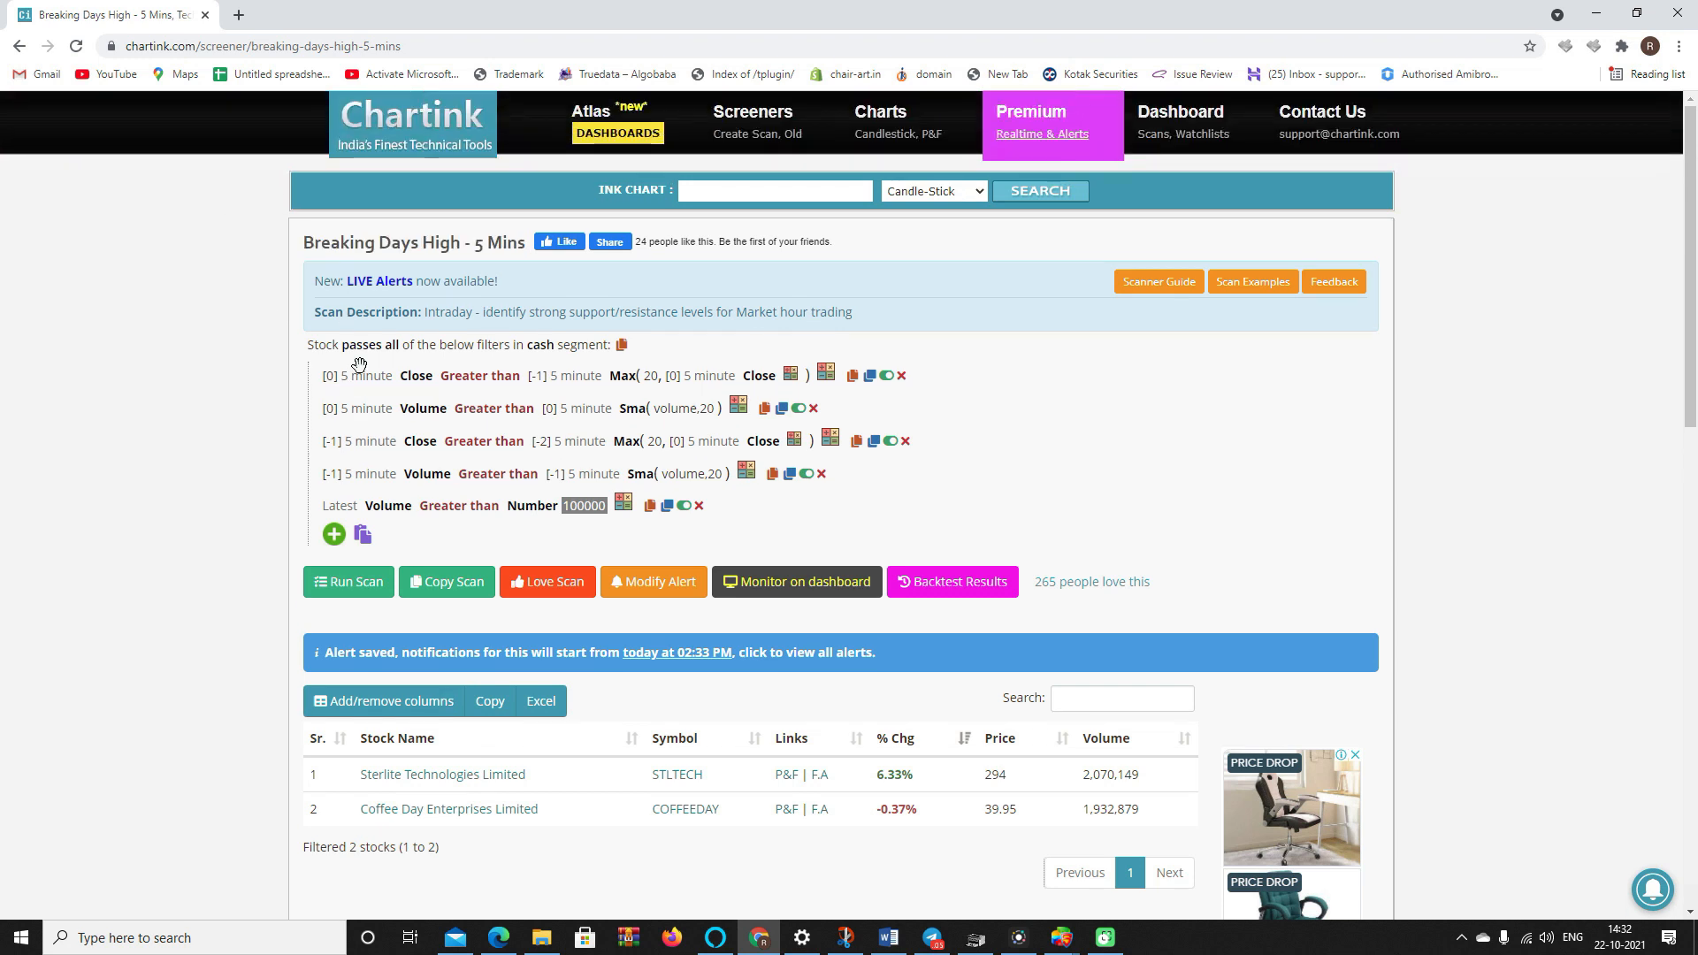
{"action": "triple_click", "coordinate": [302, 249]}
{"action": "left_click_drag", "start_coordinate": [525, 246], "coordinate": [330, 245]}
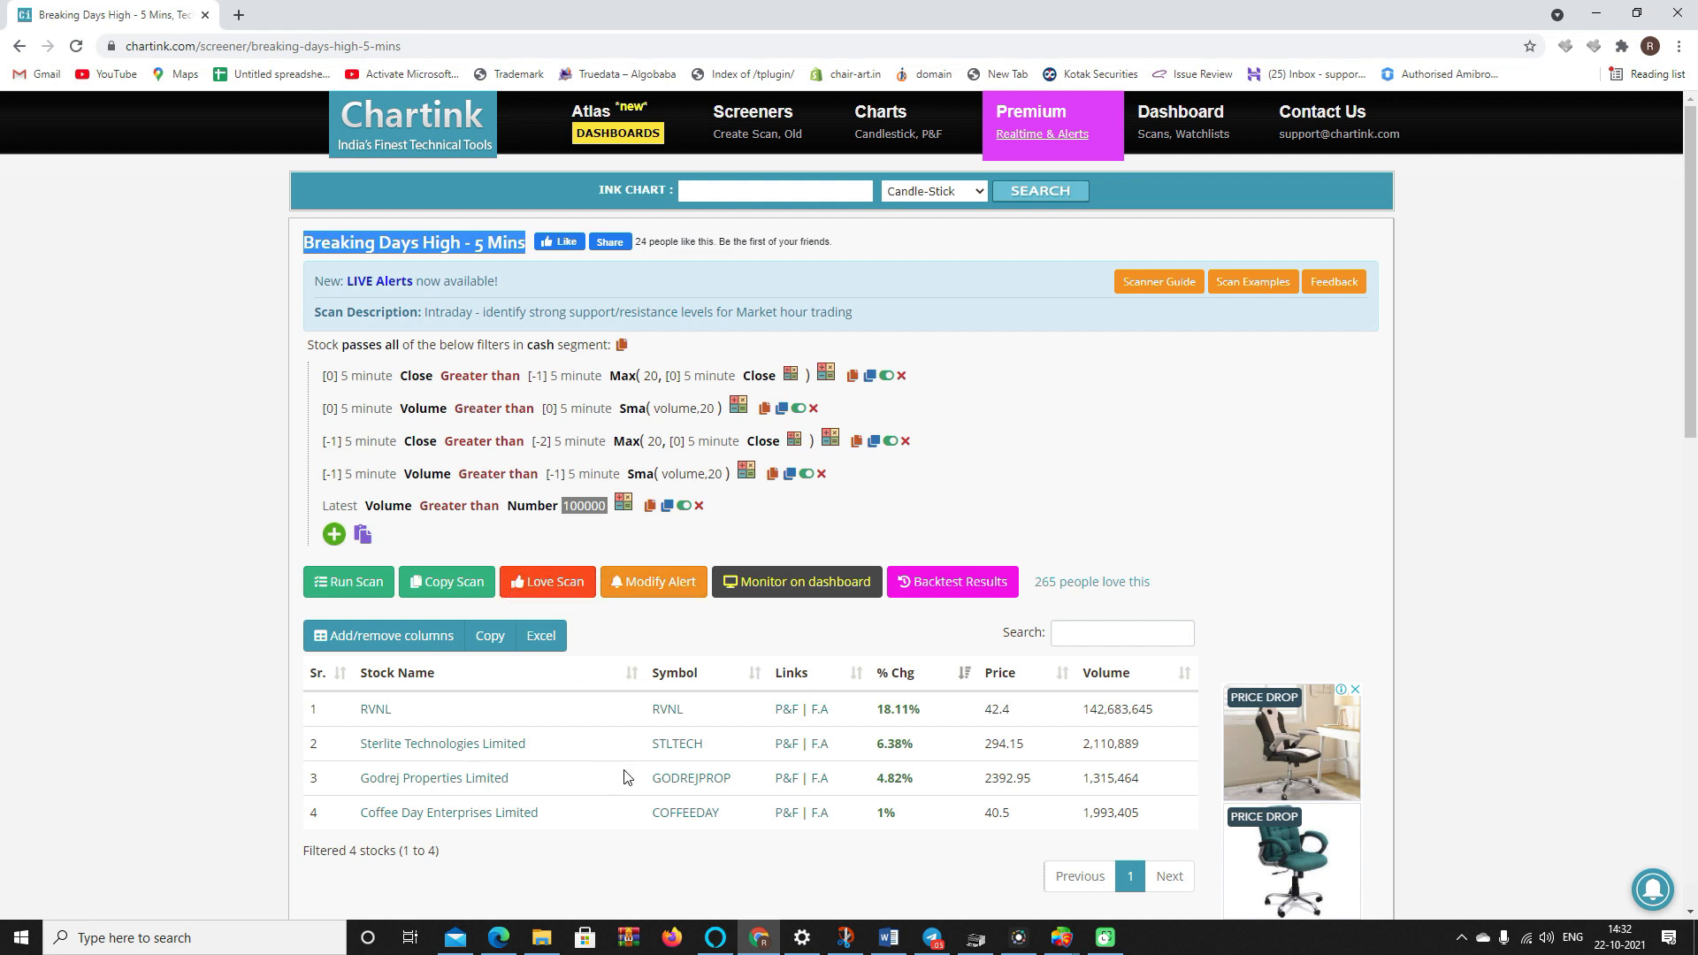
- Close Stoxxo's Chartink Settings dialog and restore the Stoxxo window
{"action": "mouse_move", "coordinate": [1020, 936]}
{"action": "left_click", "coordinate": [1028, 884]}
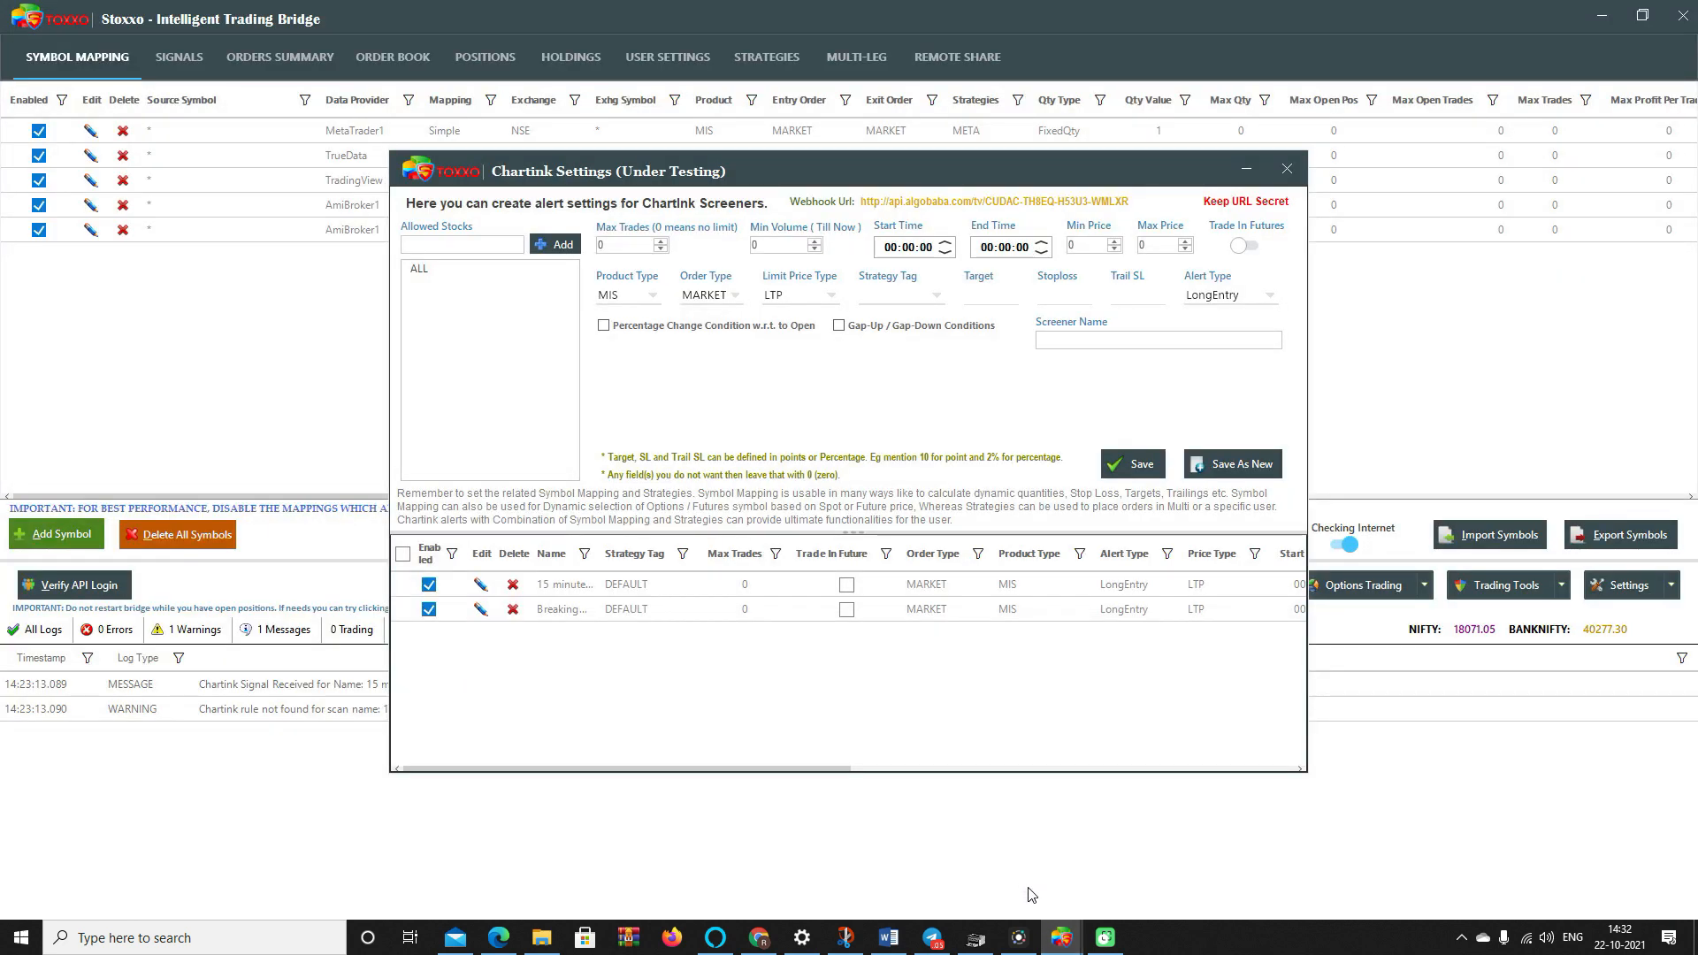
{"action": "left_click", "coordinate": [1287, 169]}
{"action": "left_click", "coordinate": [1061, 937]}
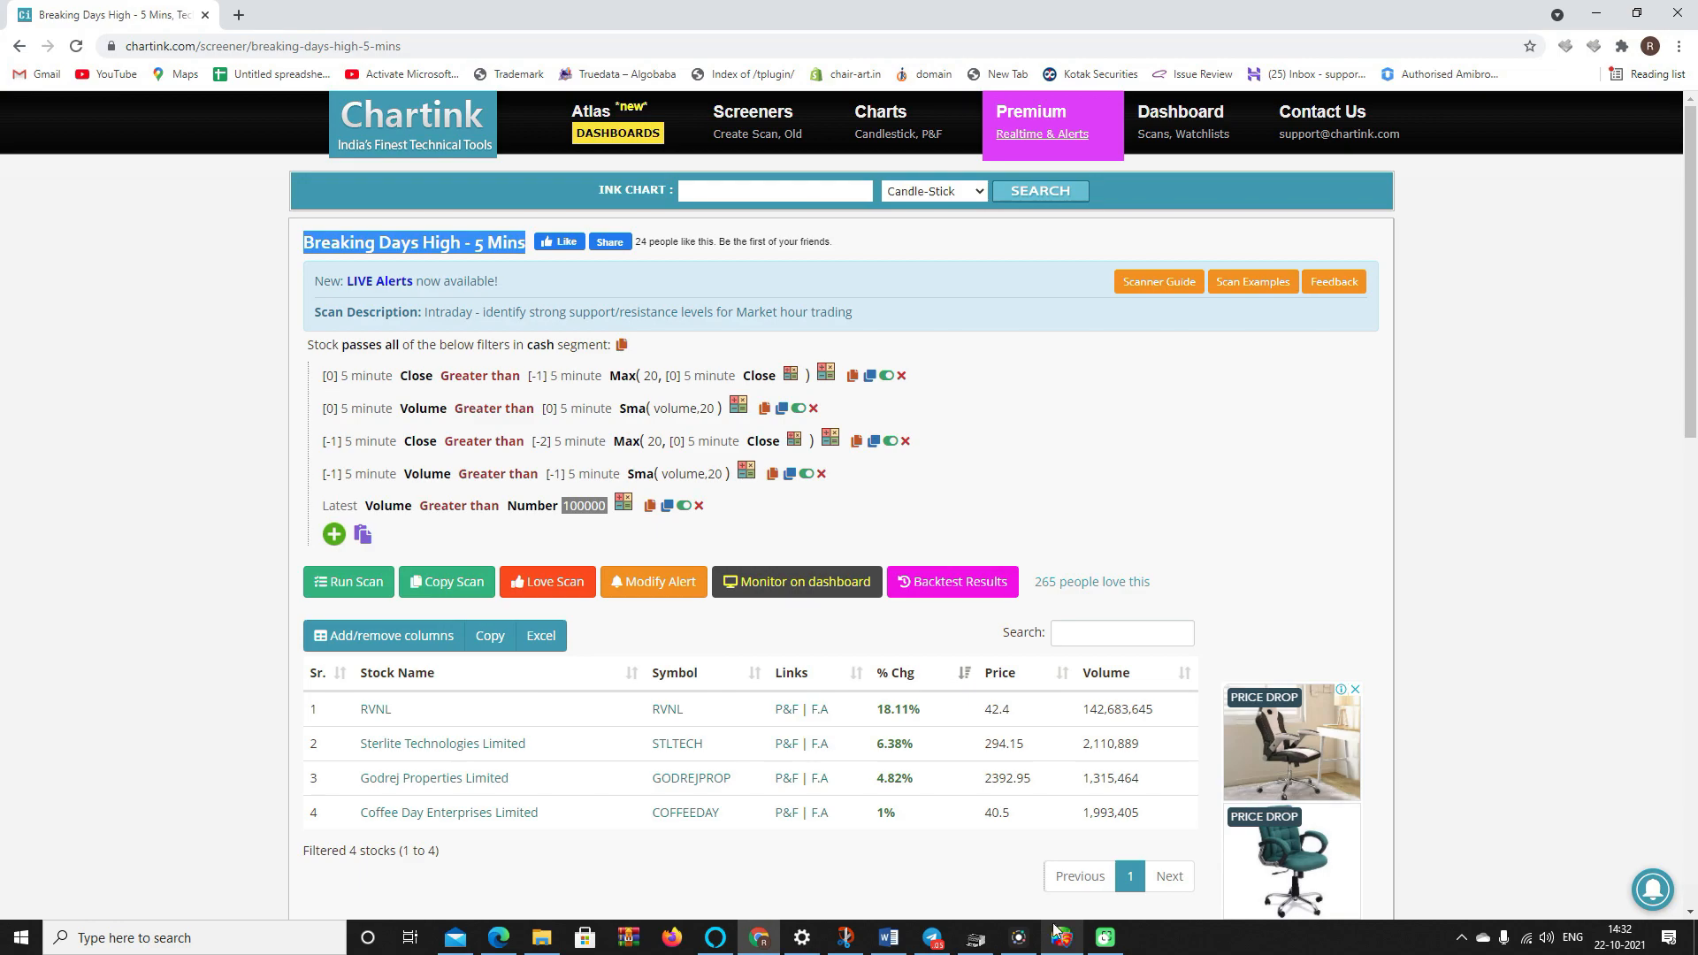
{"action": "left_click", "coordinate": [1079, 948]}
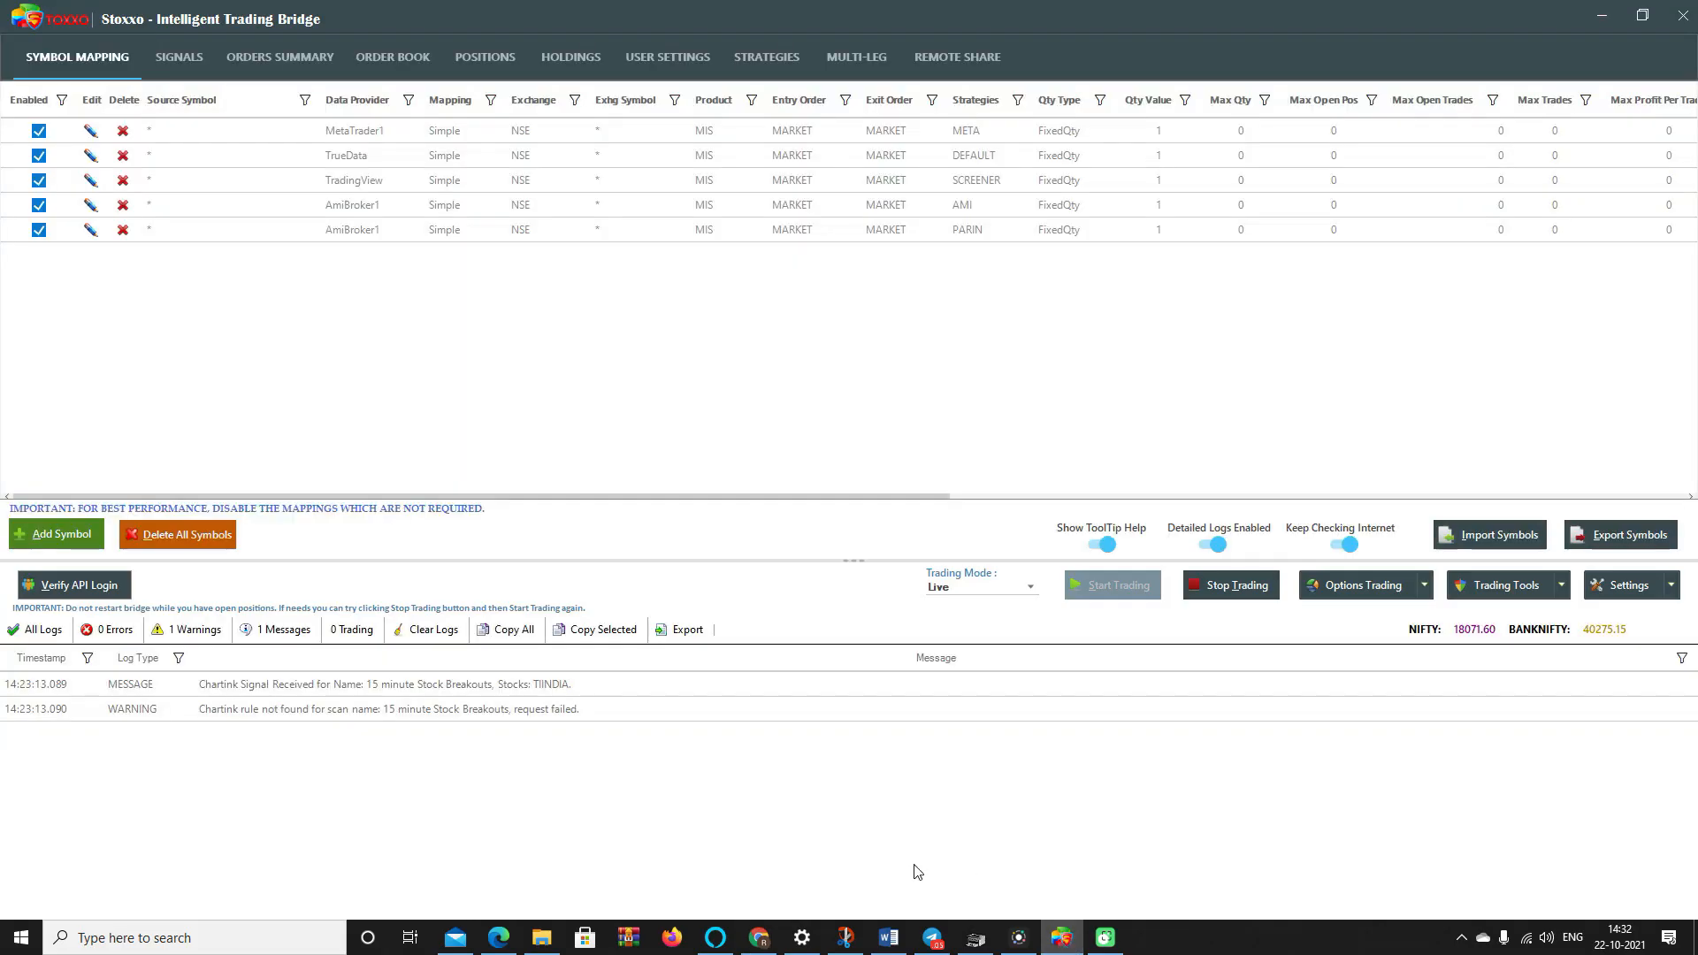
- Filter Stoxxo's log to messages and select the Chartink 15 minute Stock Breakouts signal entry
{"action": "left_click", "coordinate": [467, 713]}
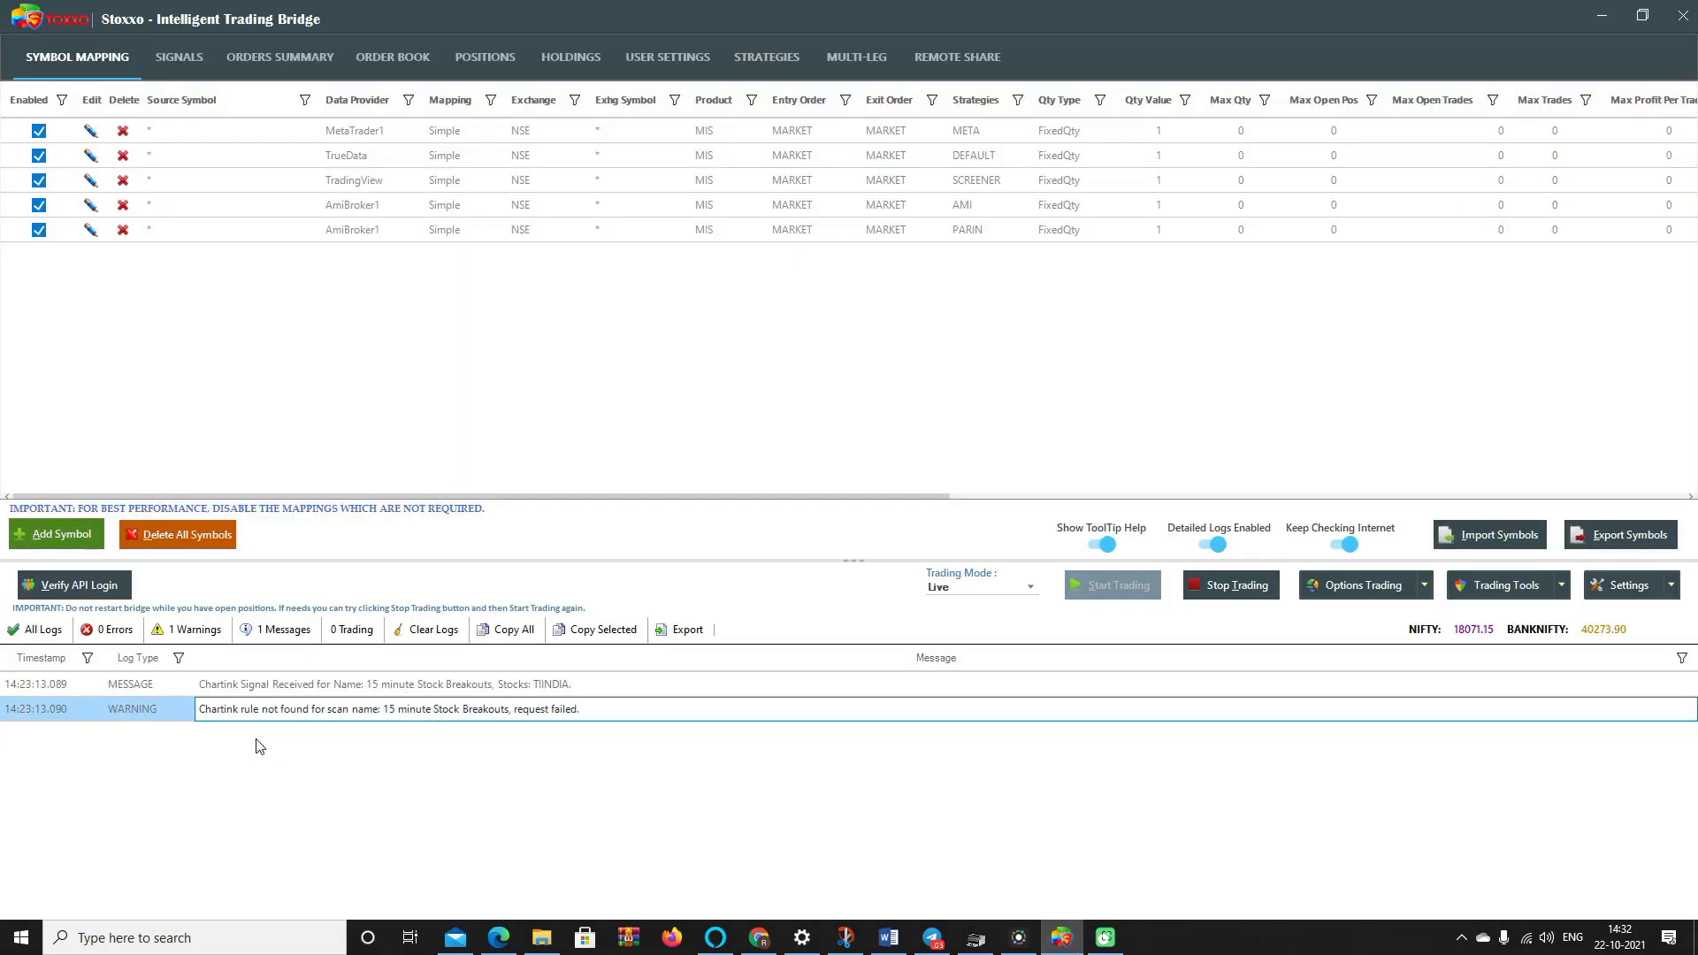
{"action": "left_click", "coordinate": [322, 690]}
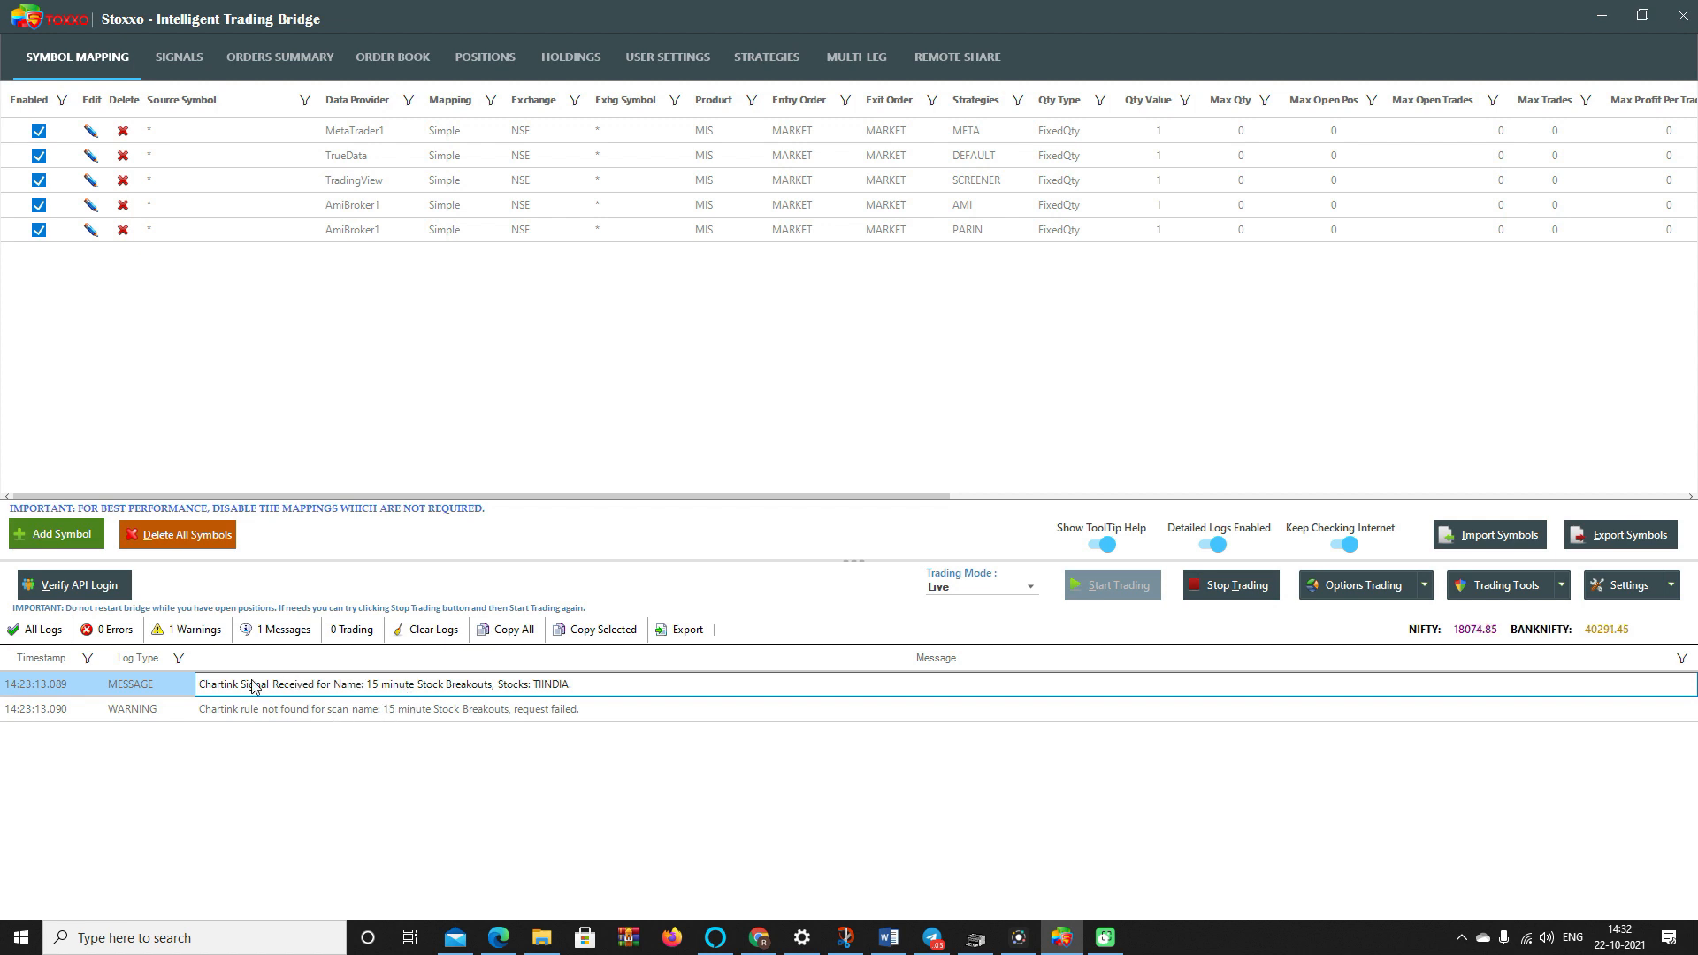
{"action": "left_click", "coordinate": [307, 638]}
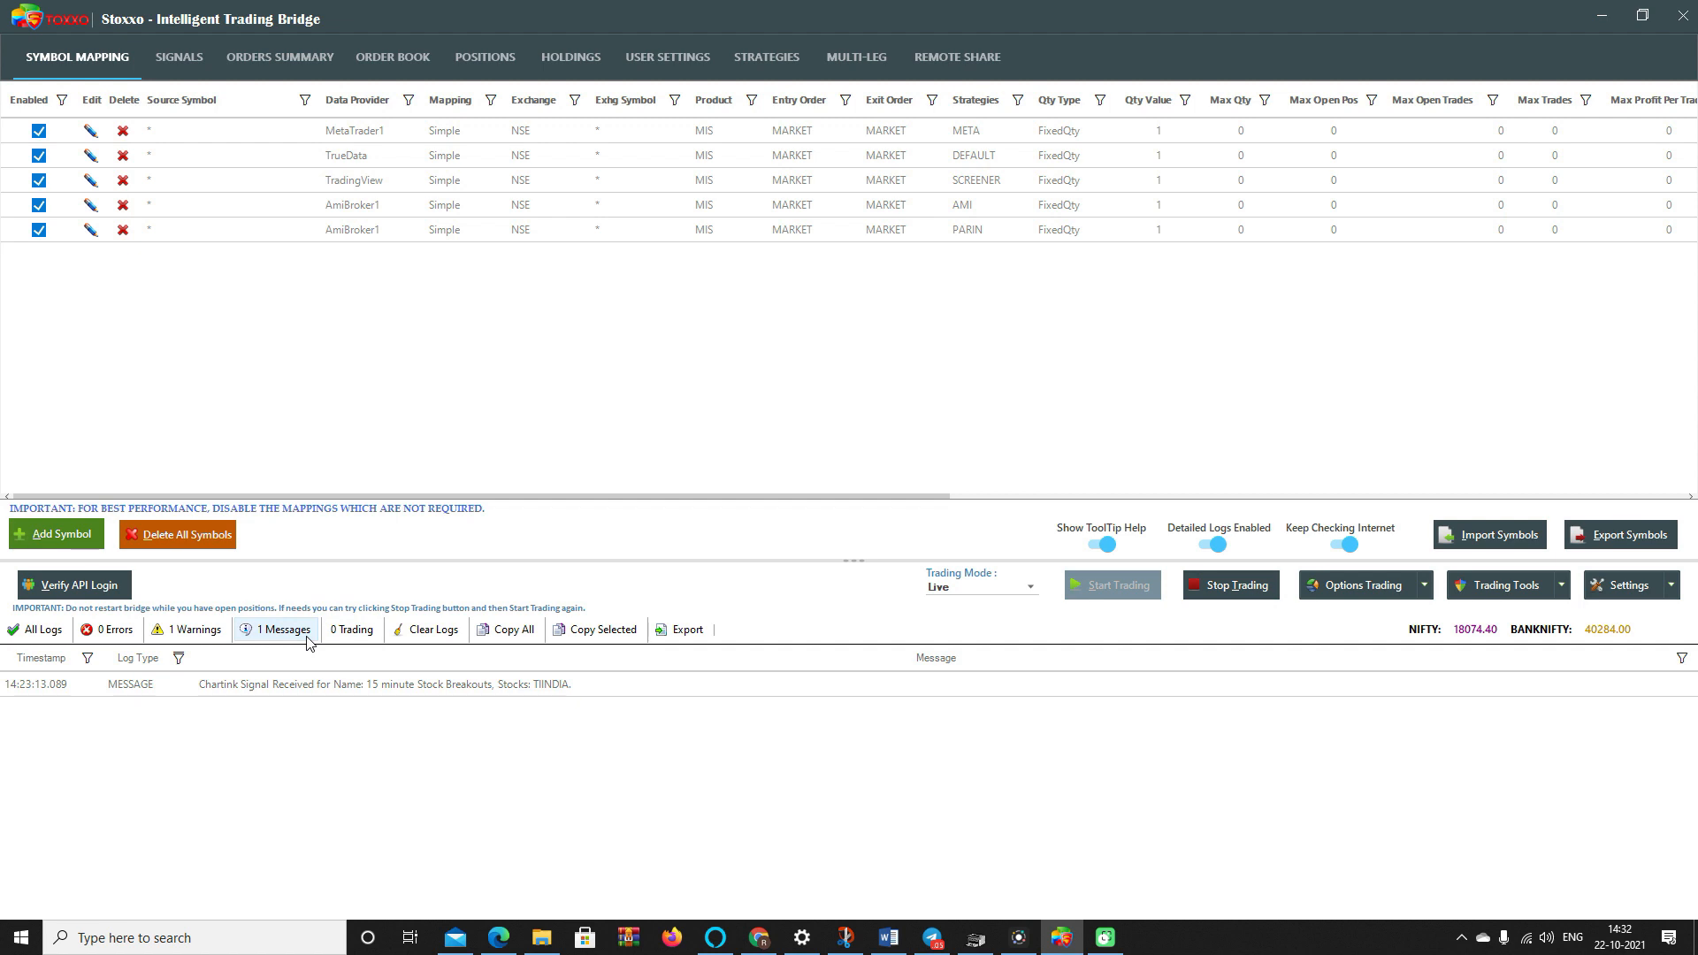
{"action": "left_click", "coordinate": [253, 689]}
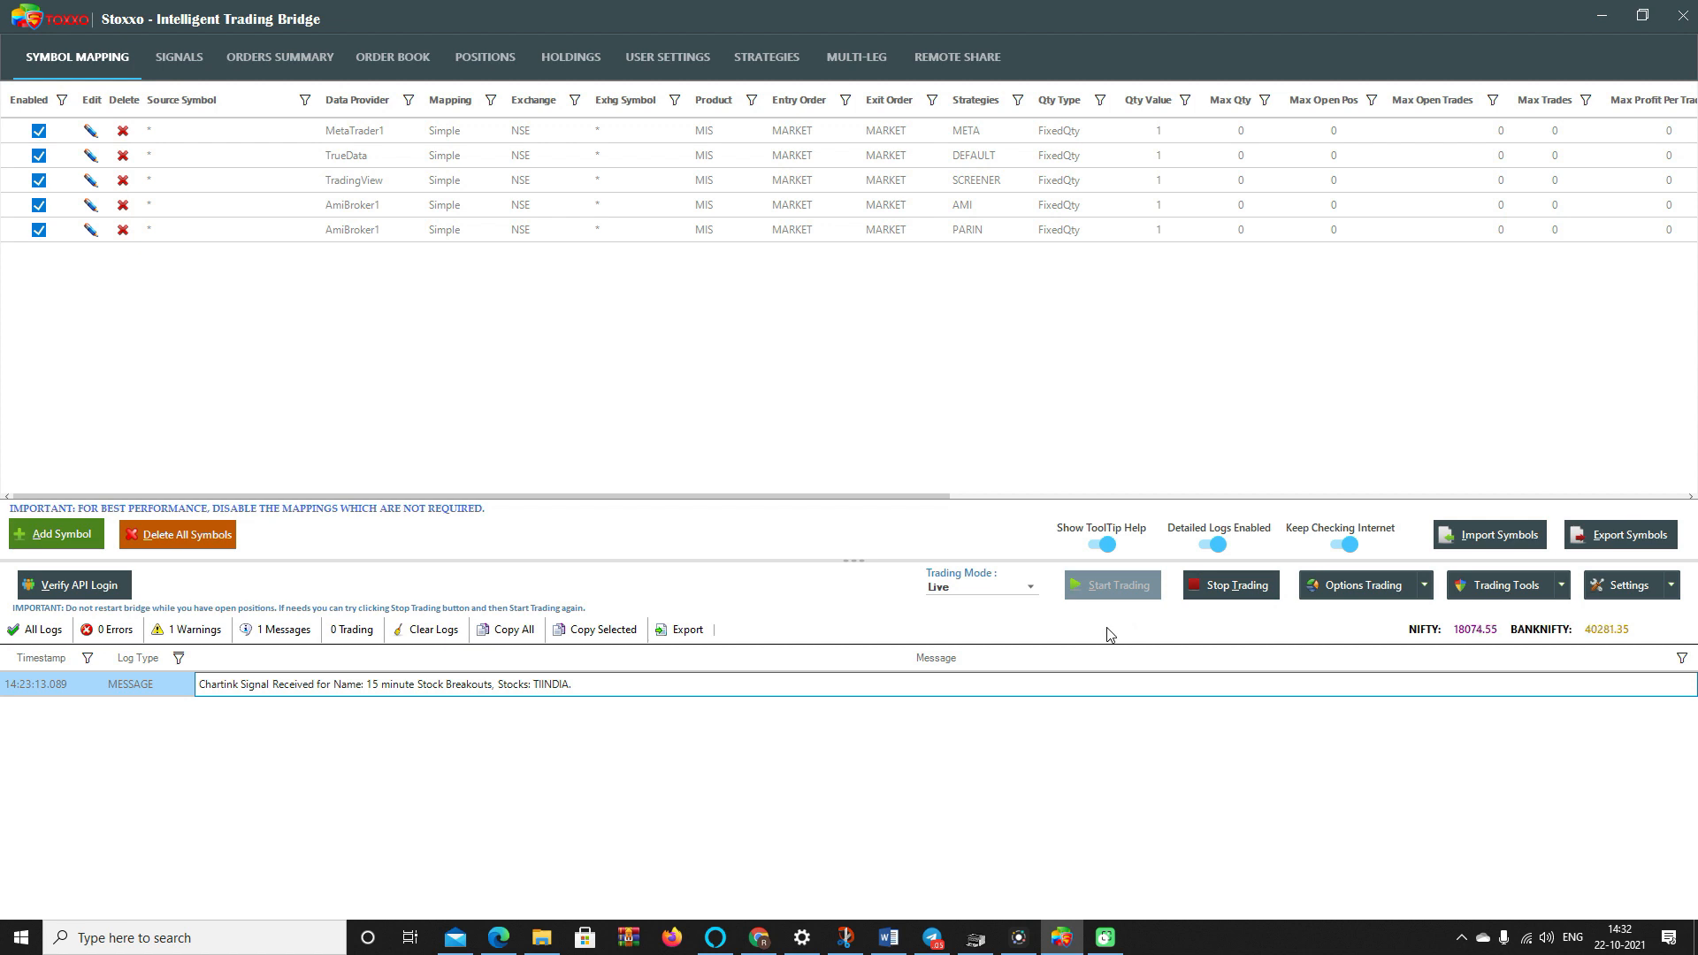
{"action": "left_click", "coordinate": [1600, 18]}
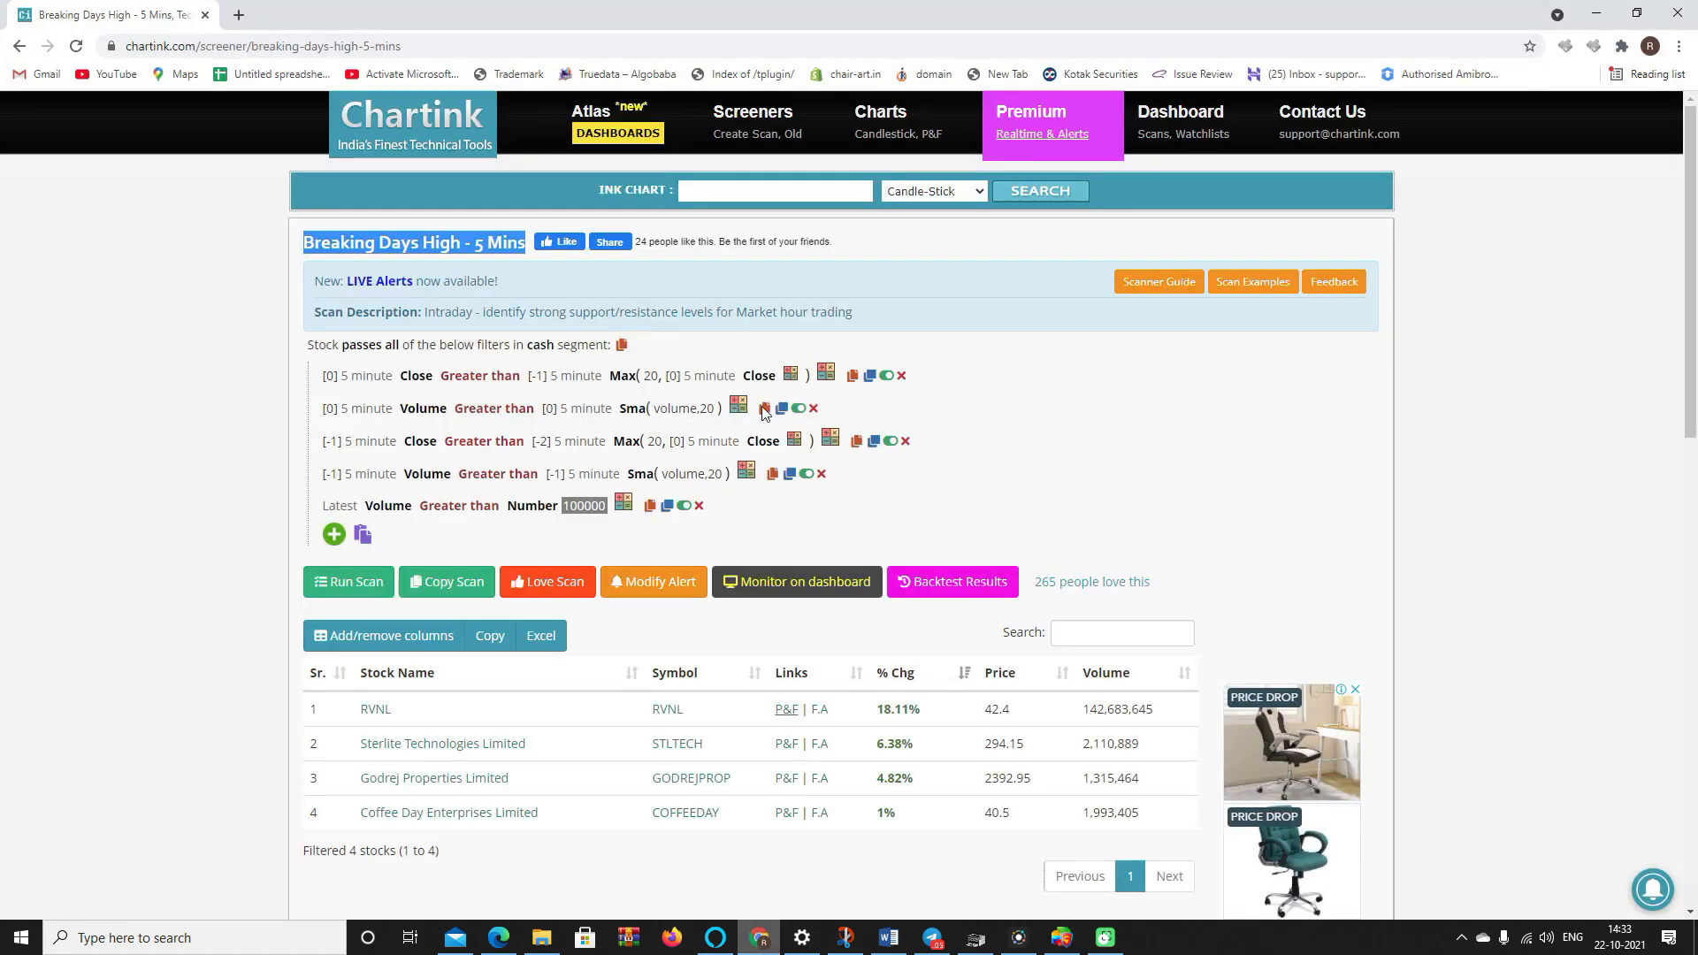
- Set the Copy - Copy - Intraday 9:30 am Buy FnO stock alert to Inactive
{"action": "left_click", "coordinate": [1164, 140]}
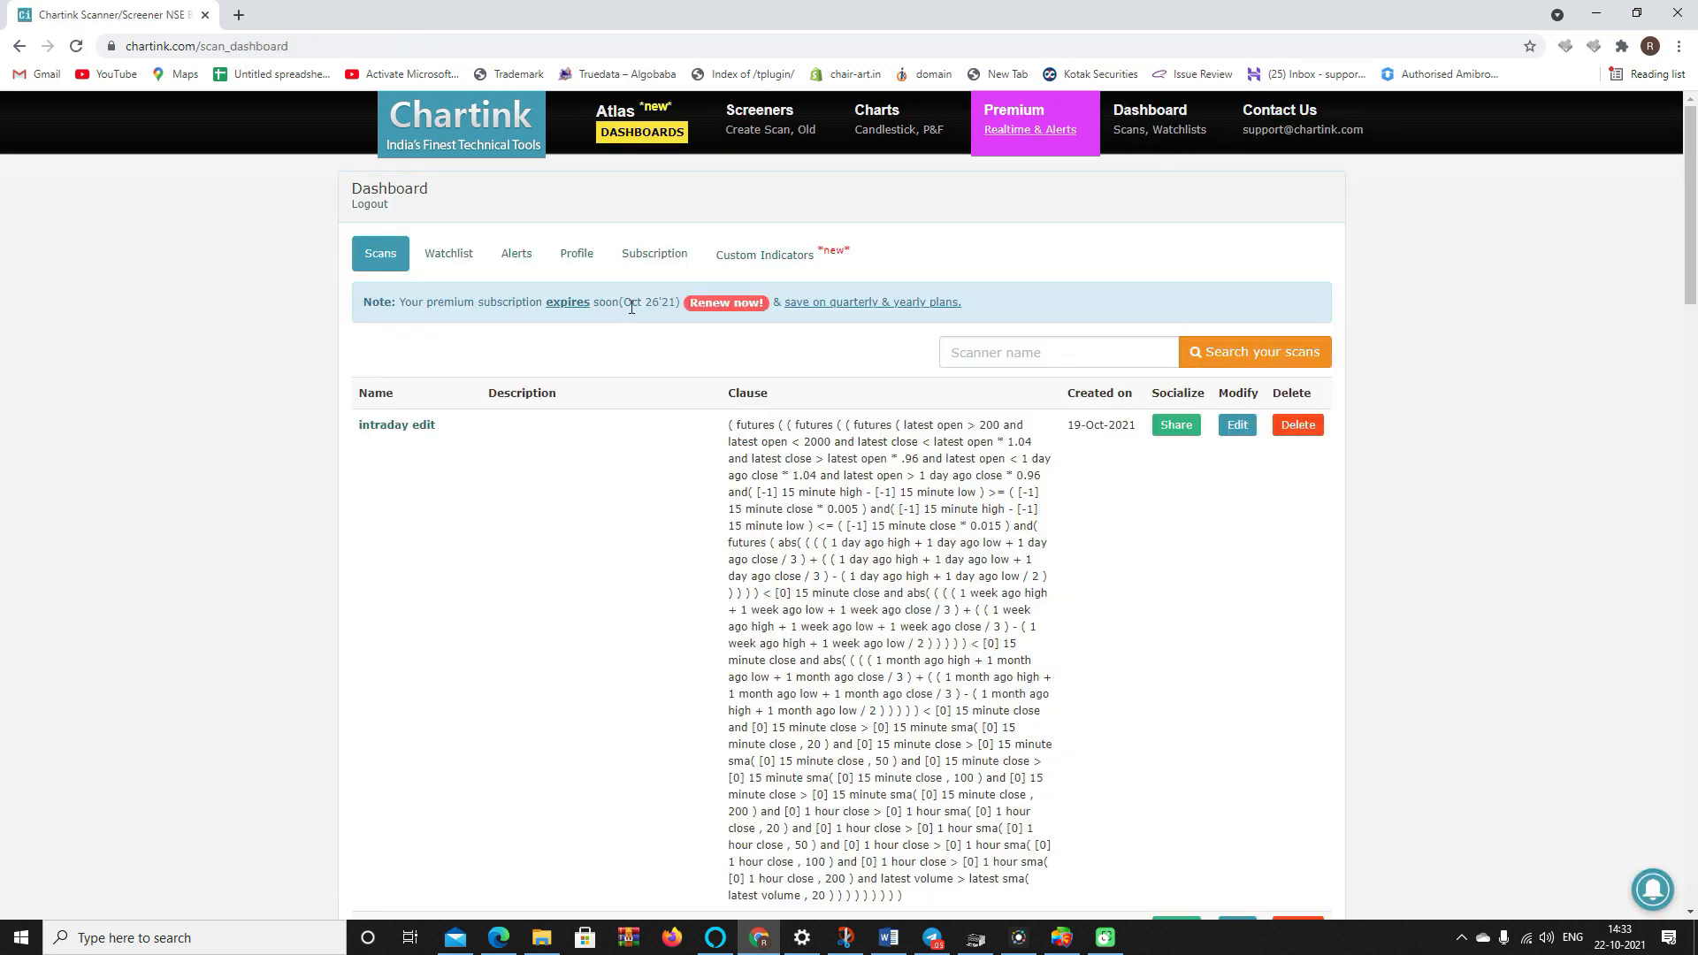
{"action": "left_click", "coordinate": [534, 255]}
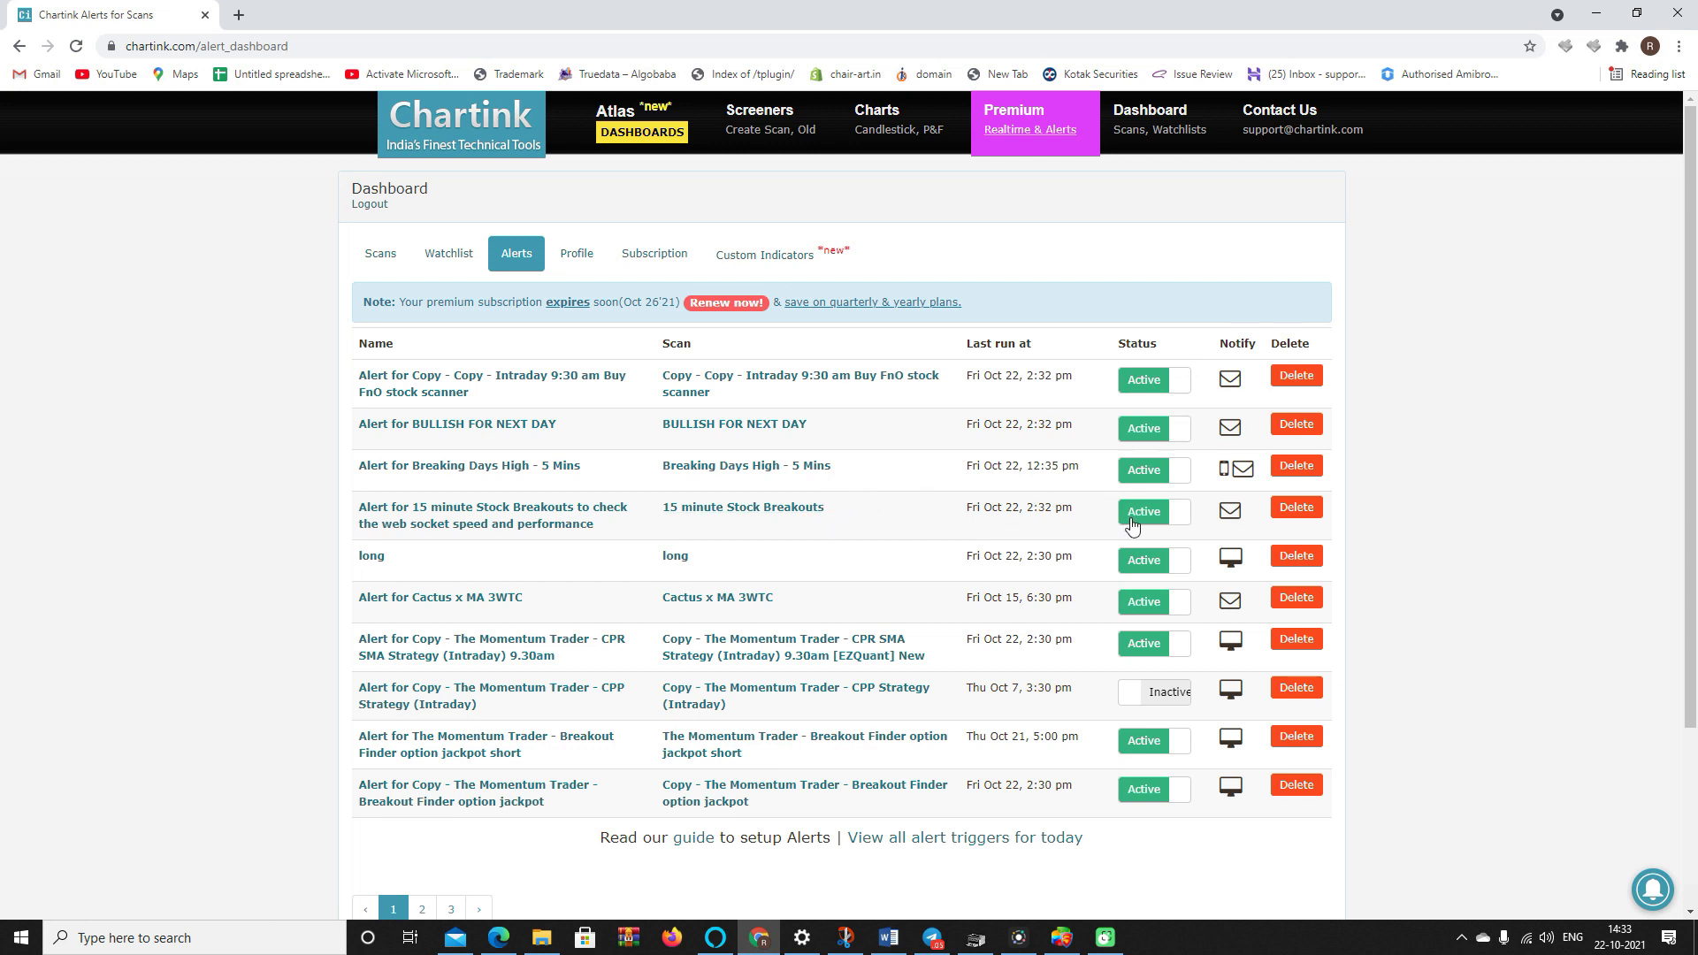
{"action": "left_click", "coordinate": [1138, 390]}
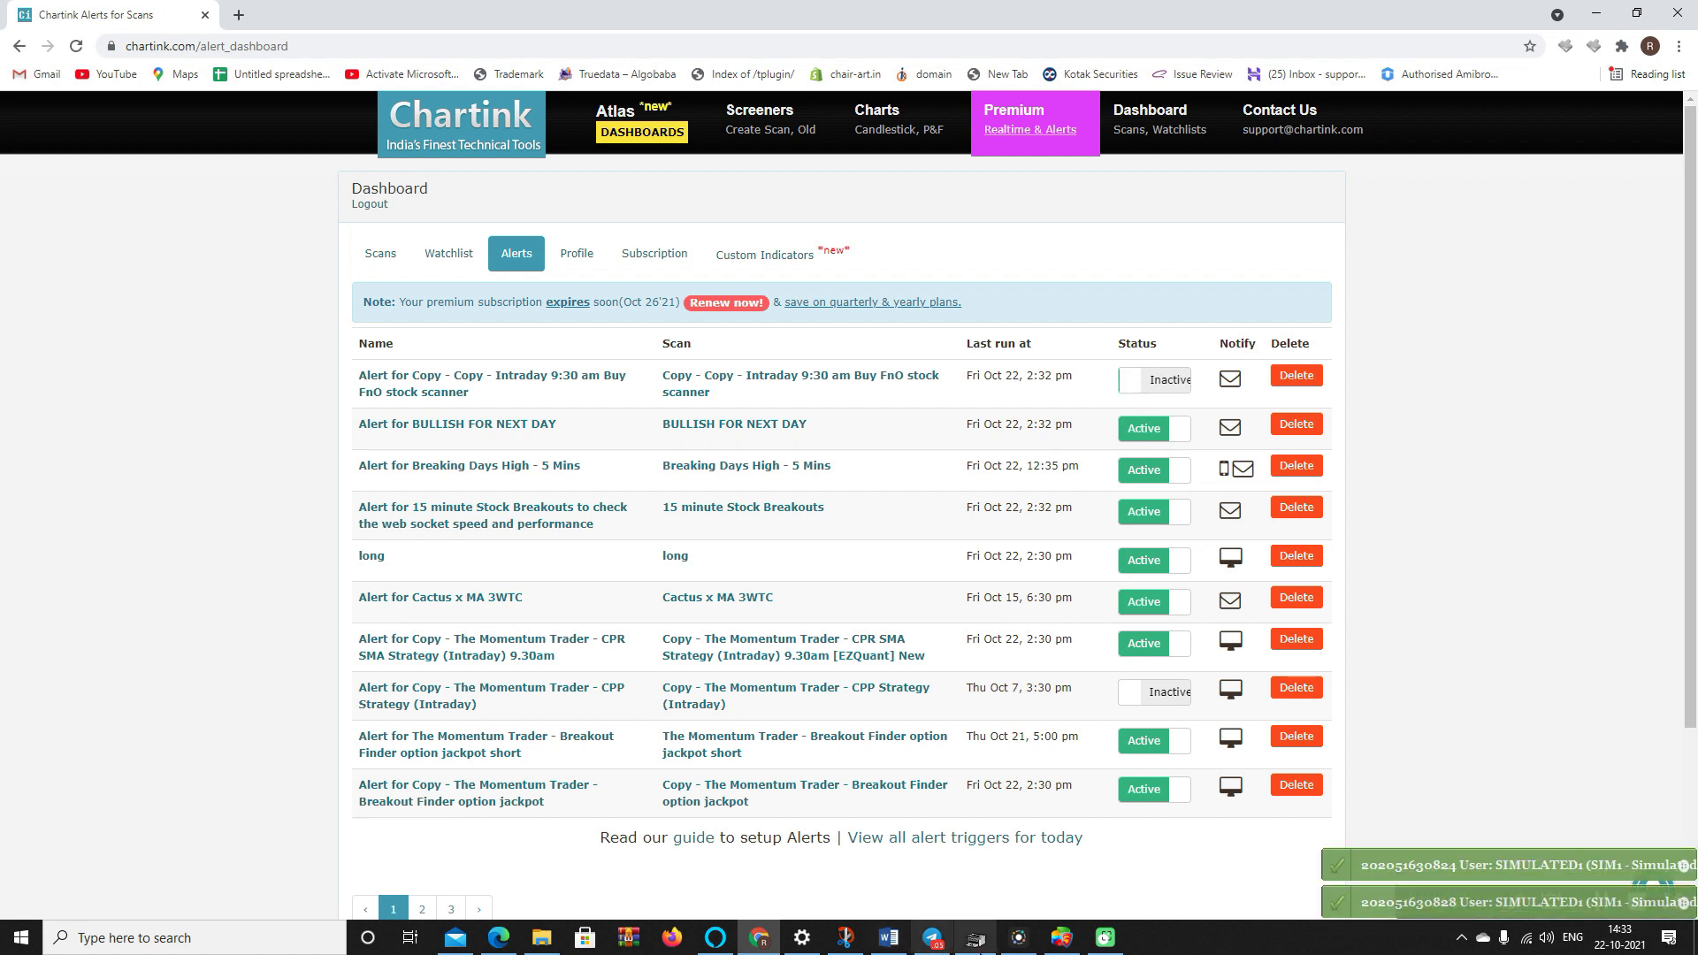
{"action": "left_click", "coordinate": [1057, 941]}
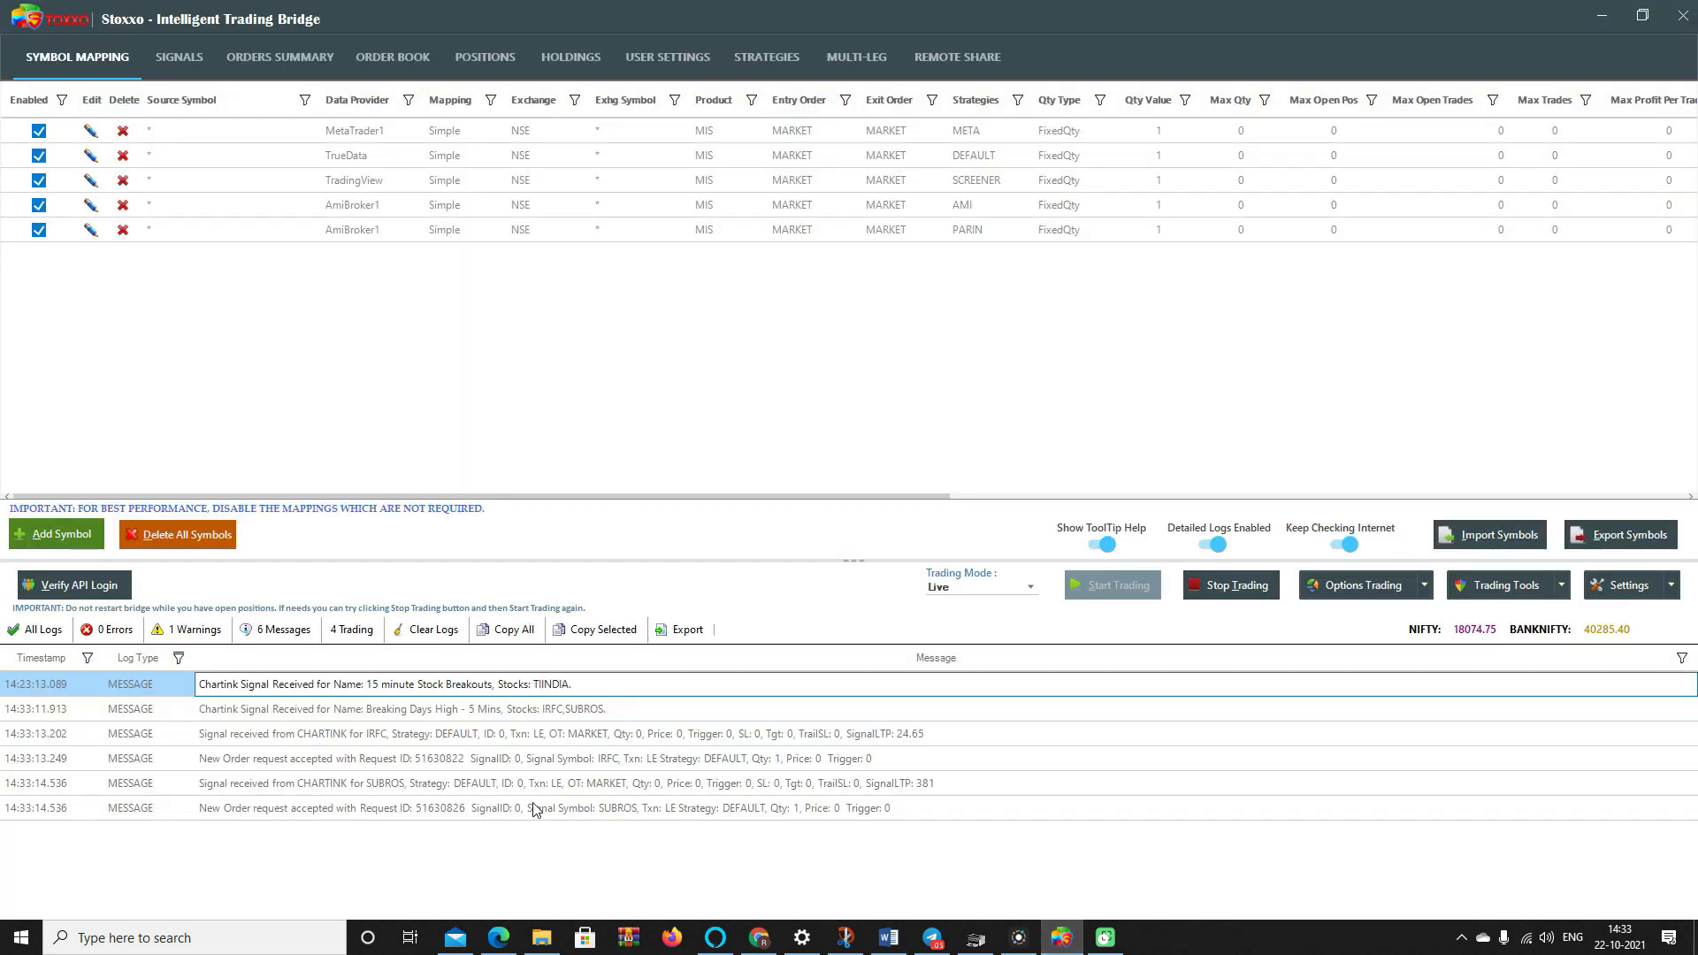
- Open Stoxxo's Signals grid and inspect the IRFC and SUBROS order log lines
{"action": "left_click", "coordinate": [529, 769]}
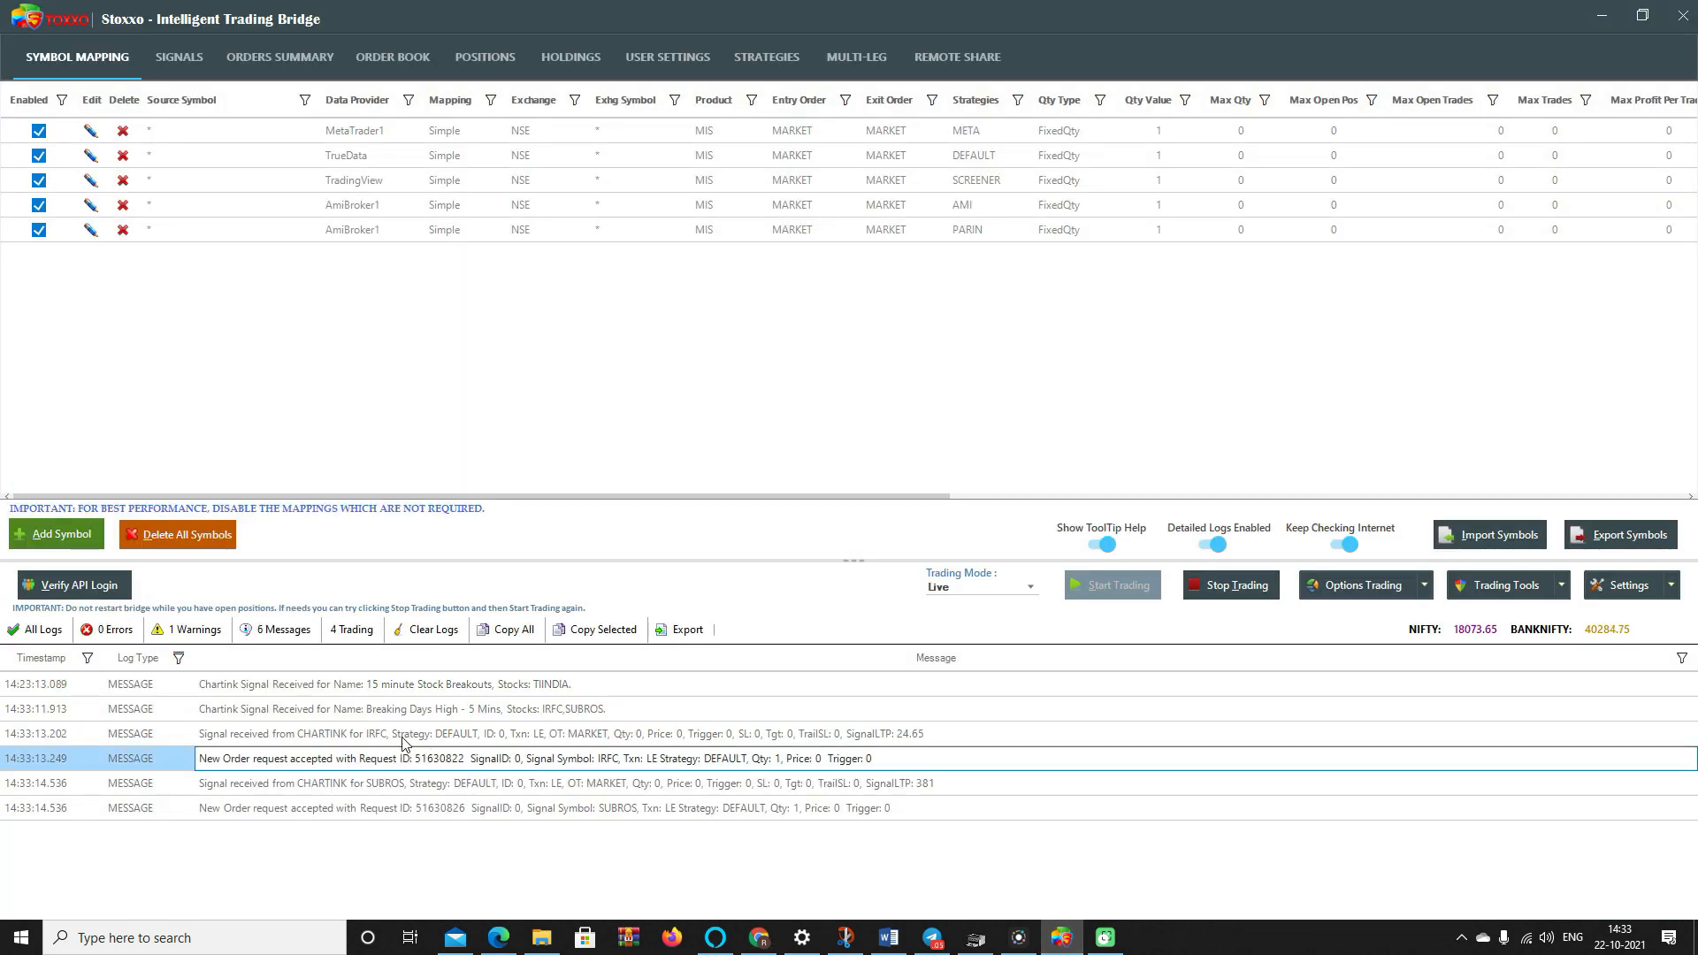
{"action": "left_click", "coordinate": [443, 733]}
{"action": "left_click", "coordinate": [179, 57]}
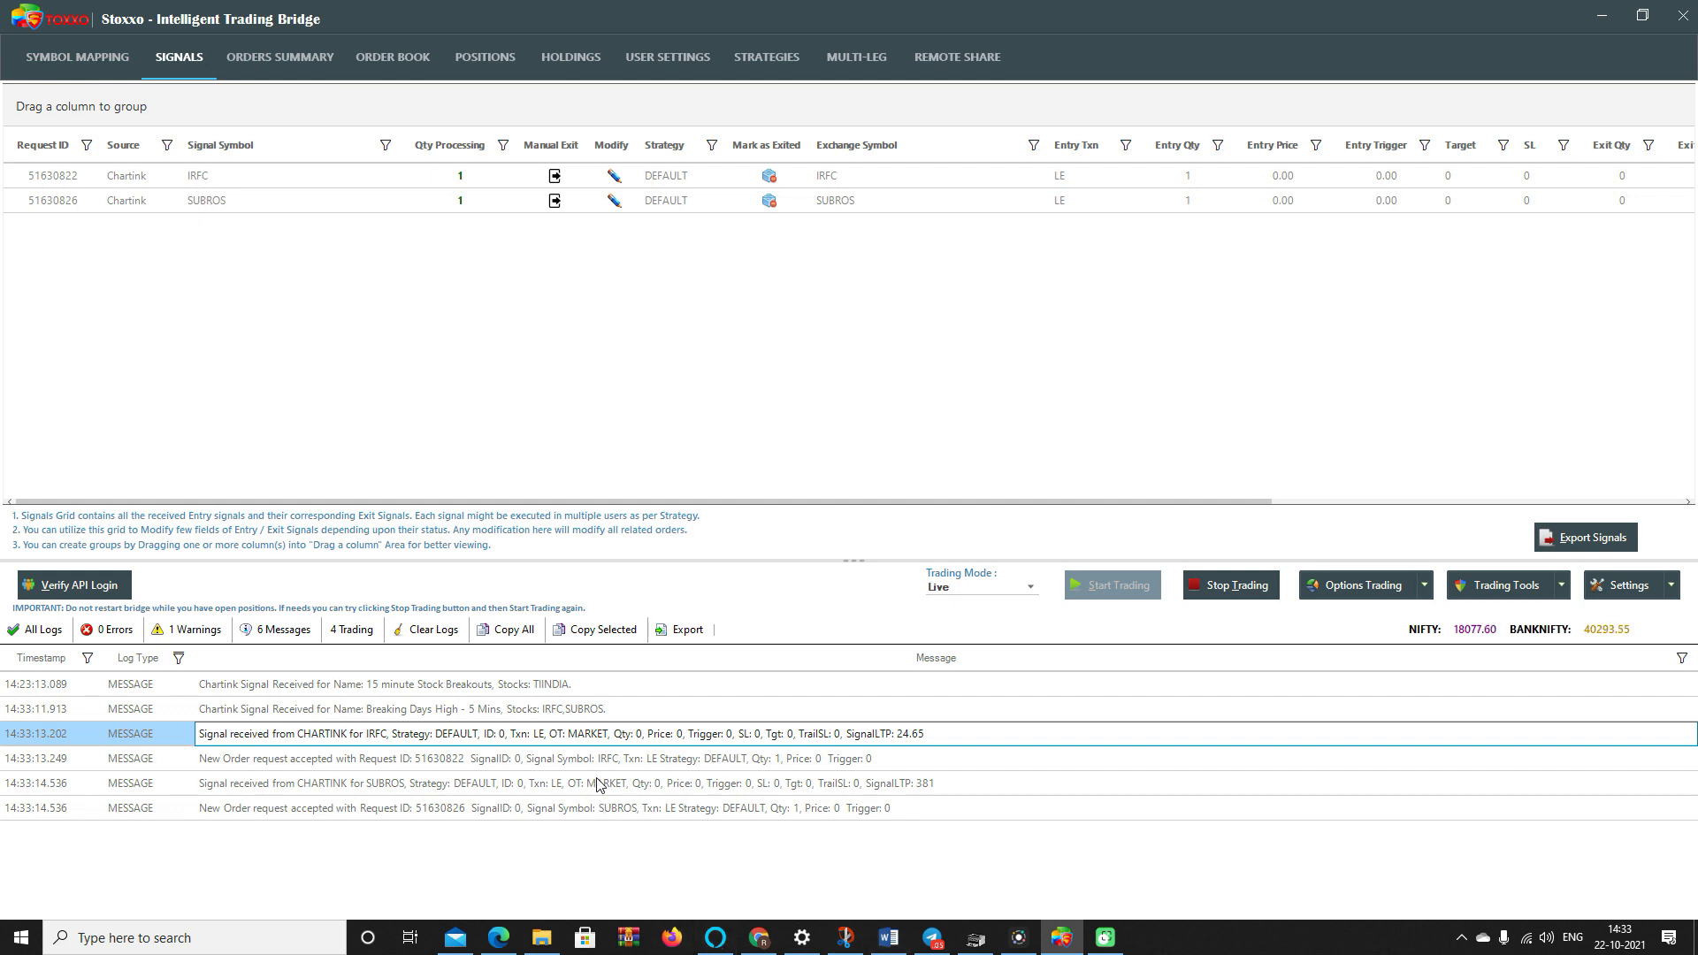
{"action": "left_click", "coordinate": [546, 763]}
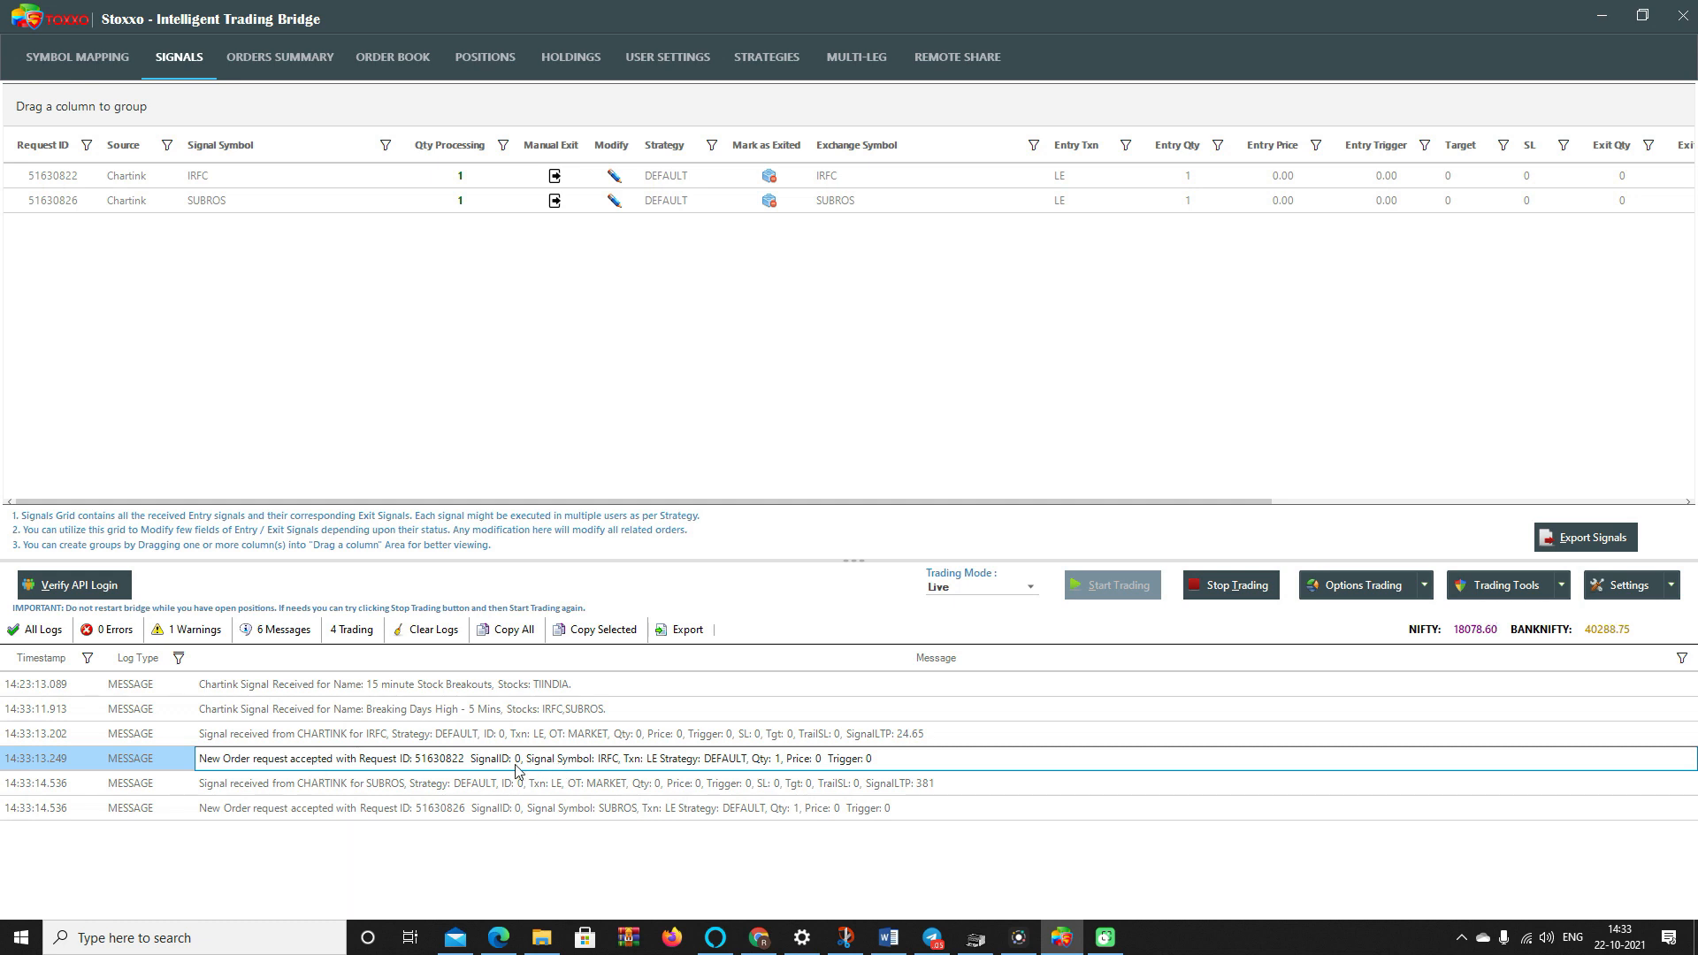
{"action": "left_click", "coordinate": [416, 718]}
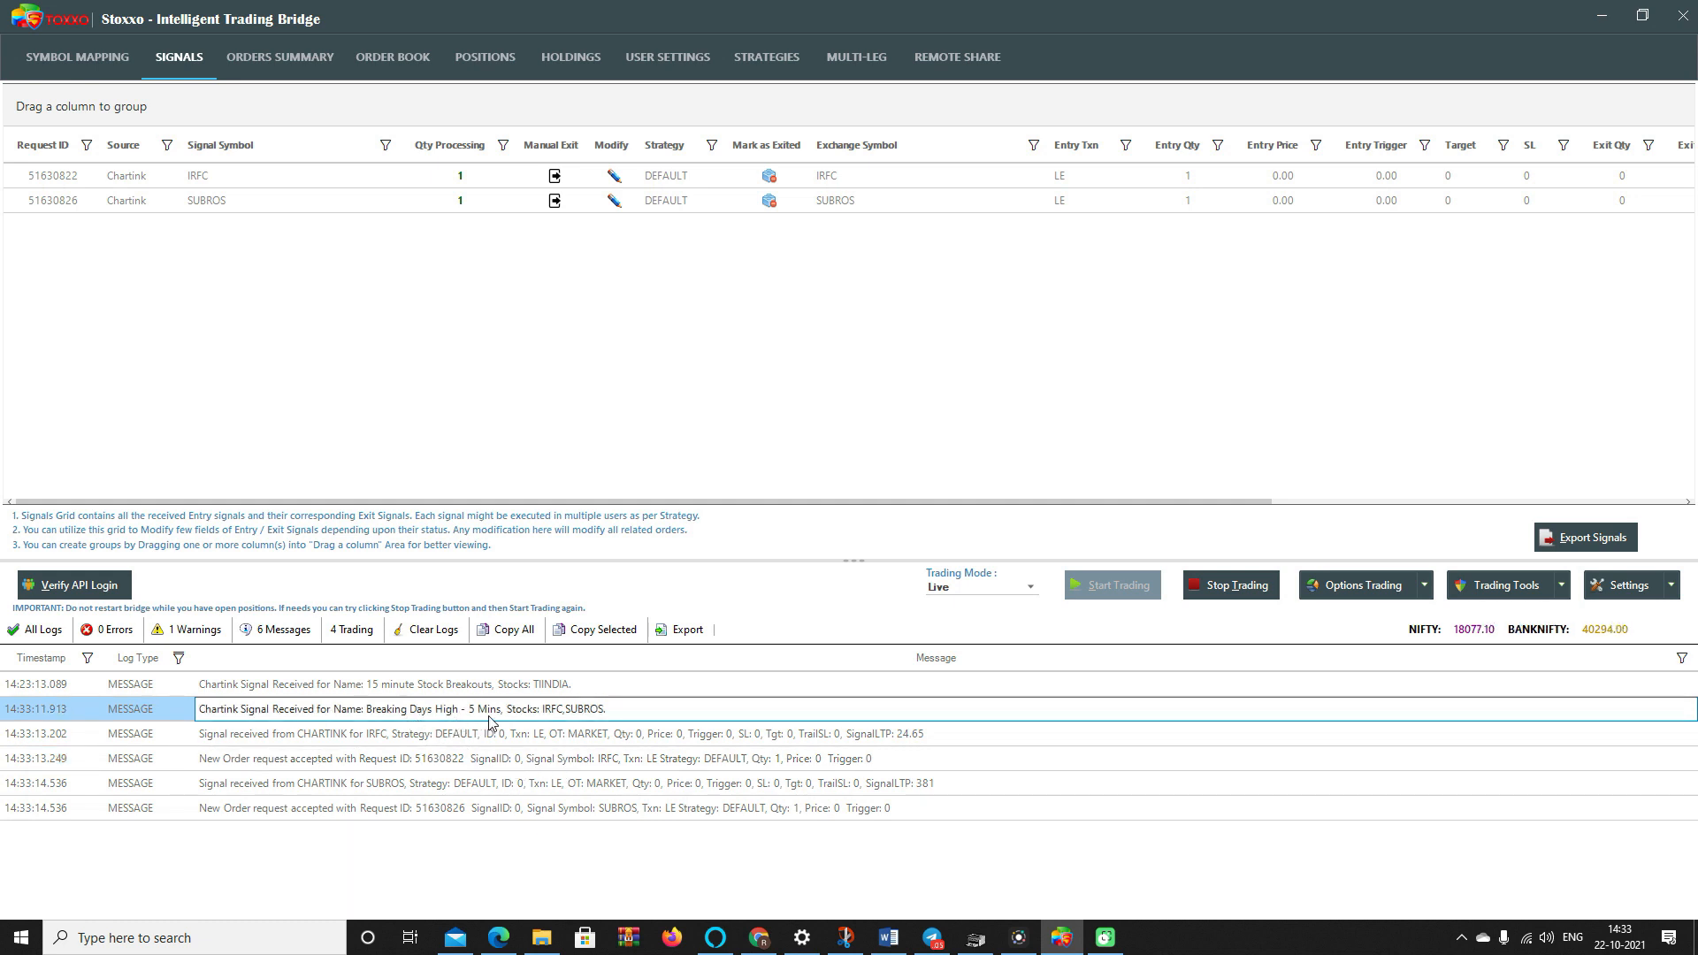
{"action": "left_click", "coordinate": [766, 925]}
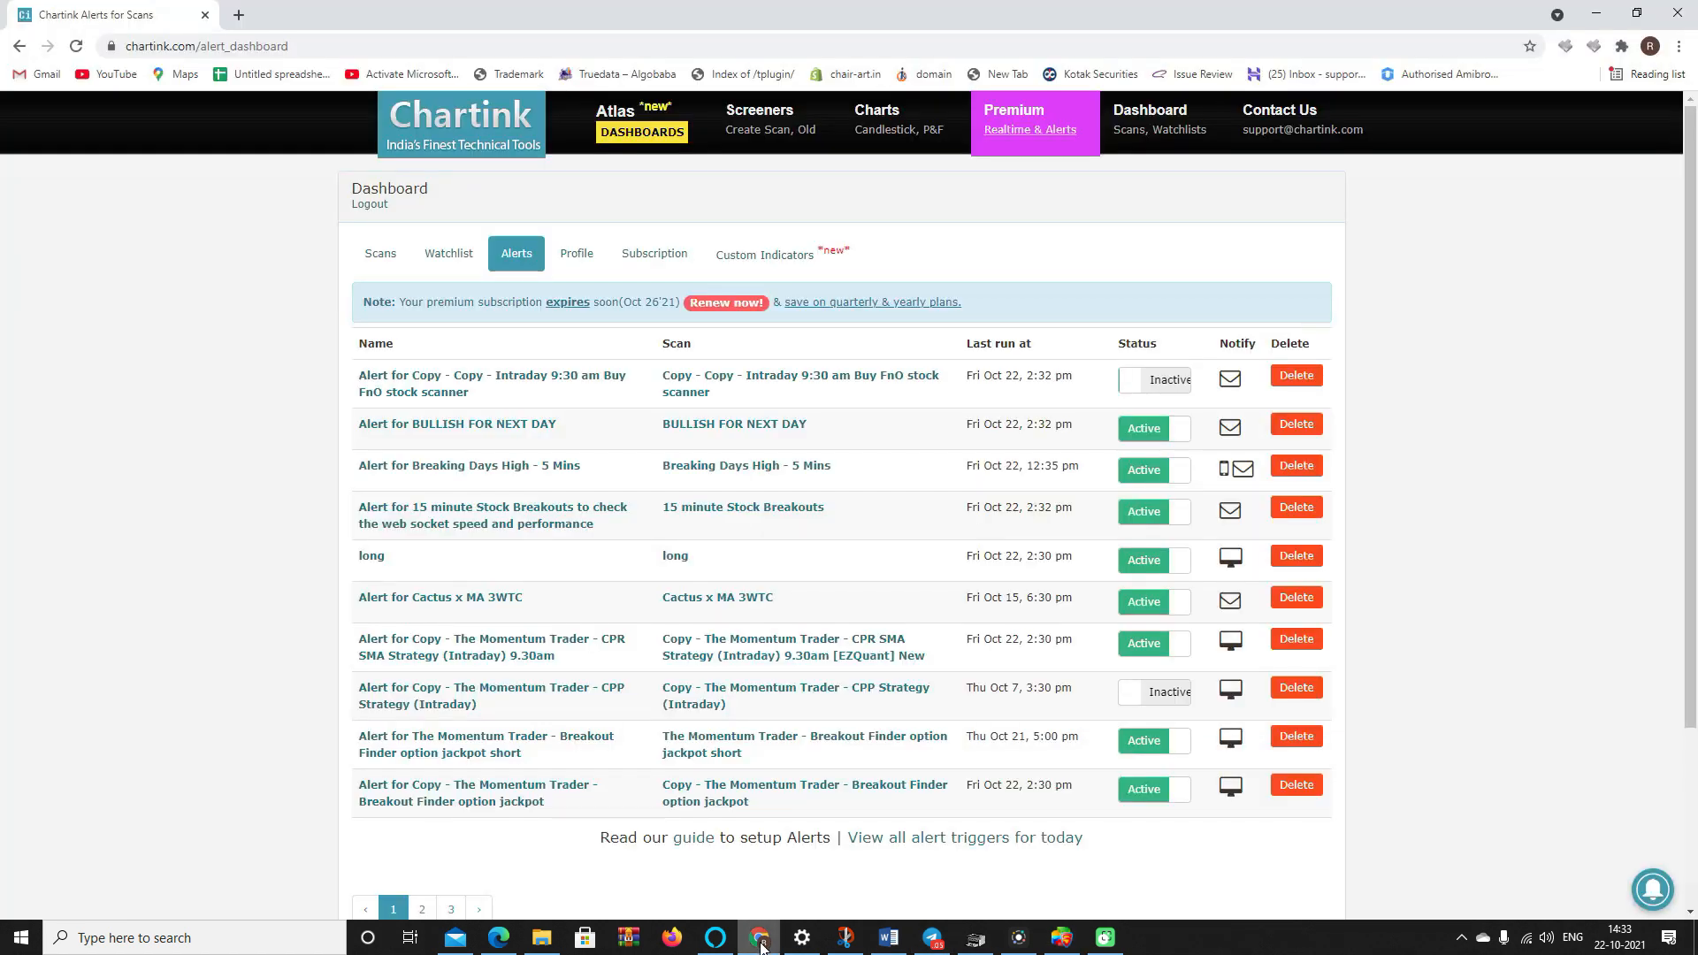
- View the Breaking Days High alert's triggers and mark the 2:33 pm IRFC and SUBROS row
{"action": "left_click", "coordinate": [719, 469]}
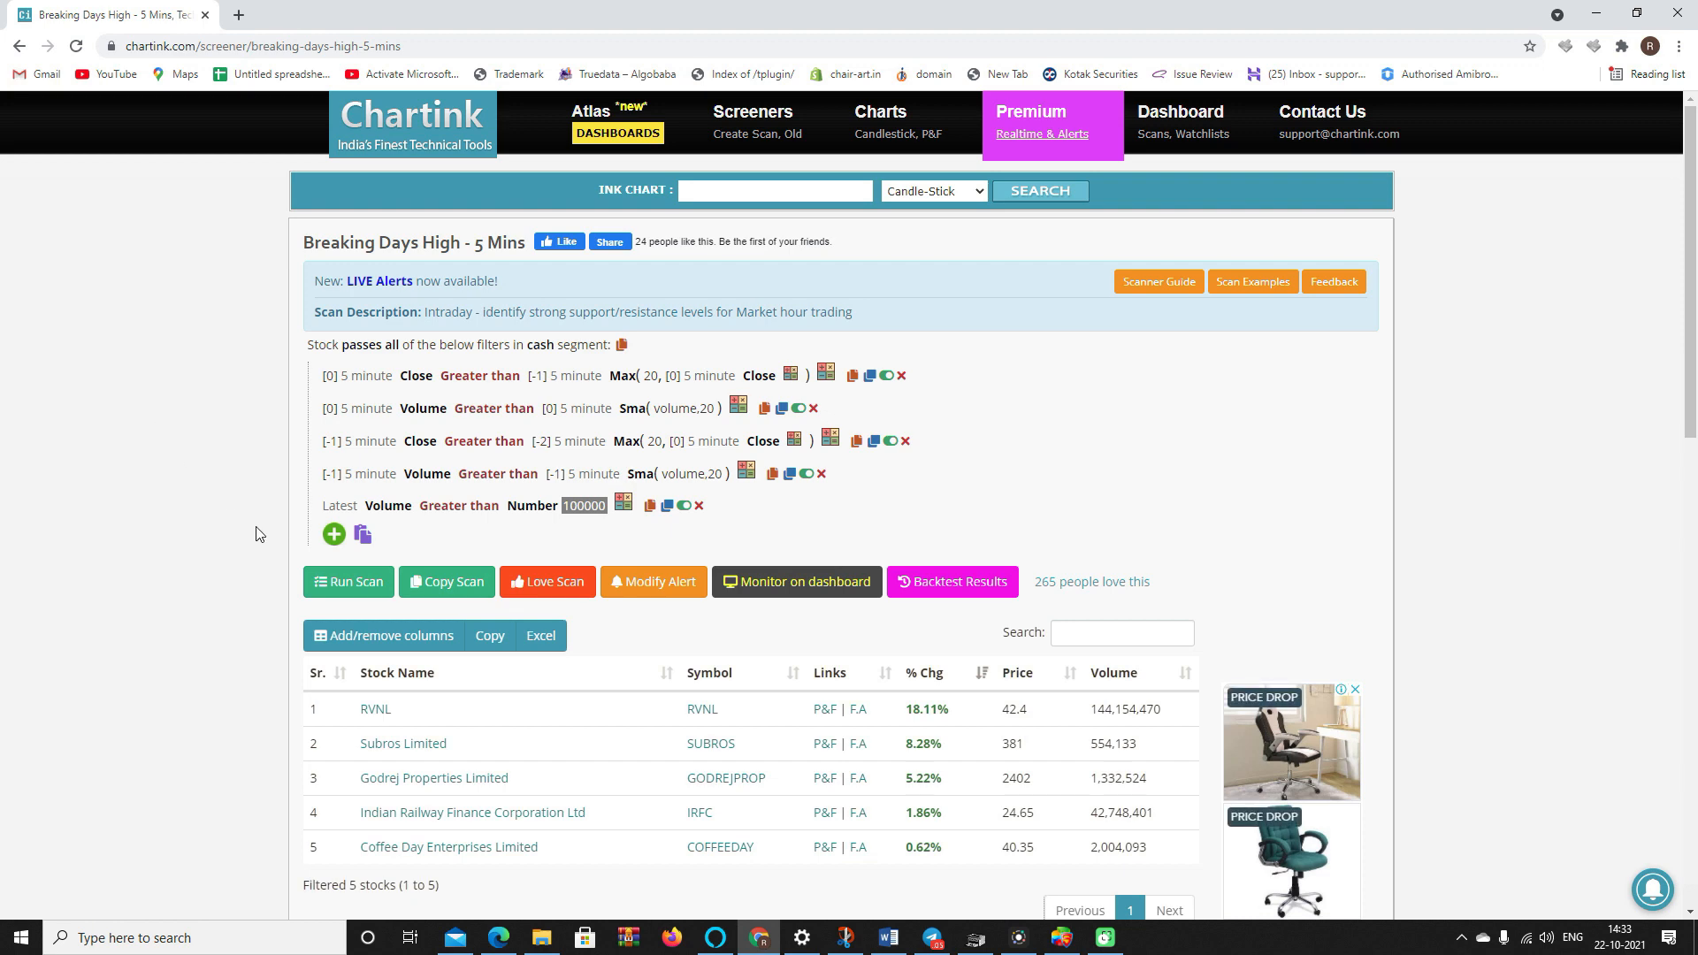
{"action": "key", "text": "alt+Left"}
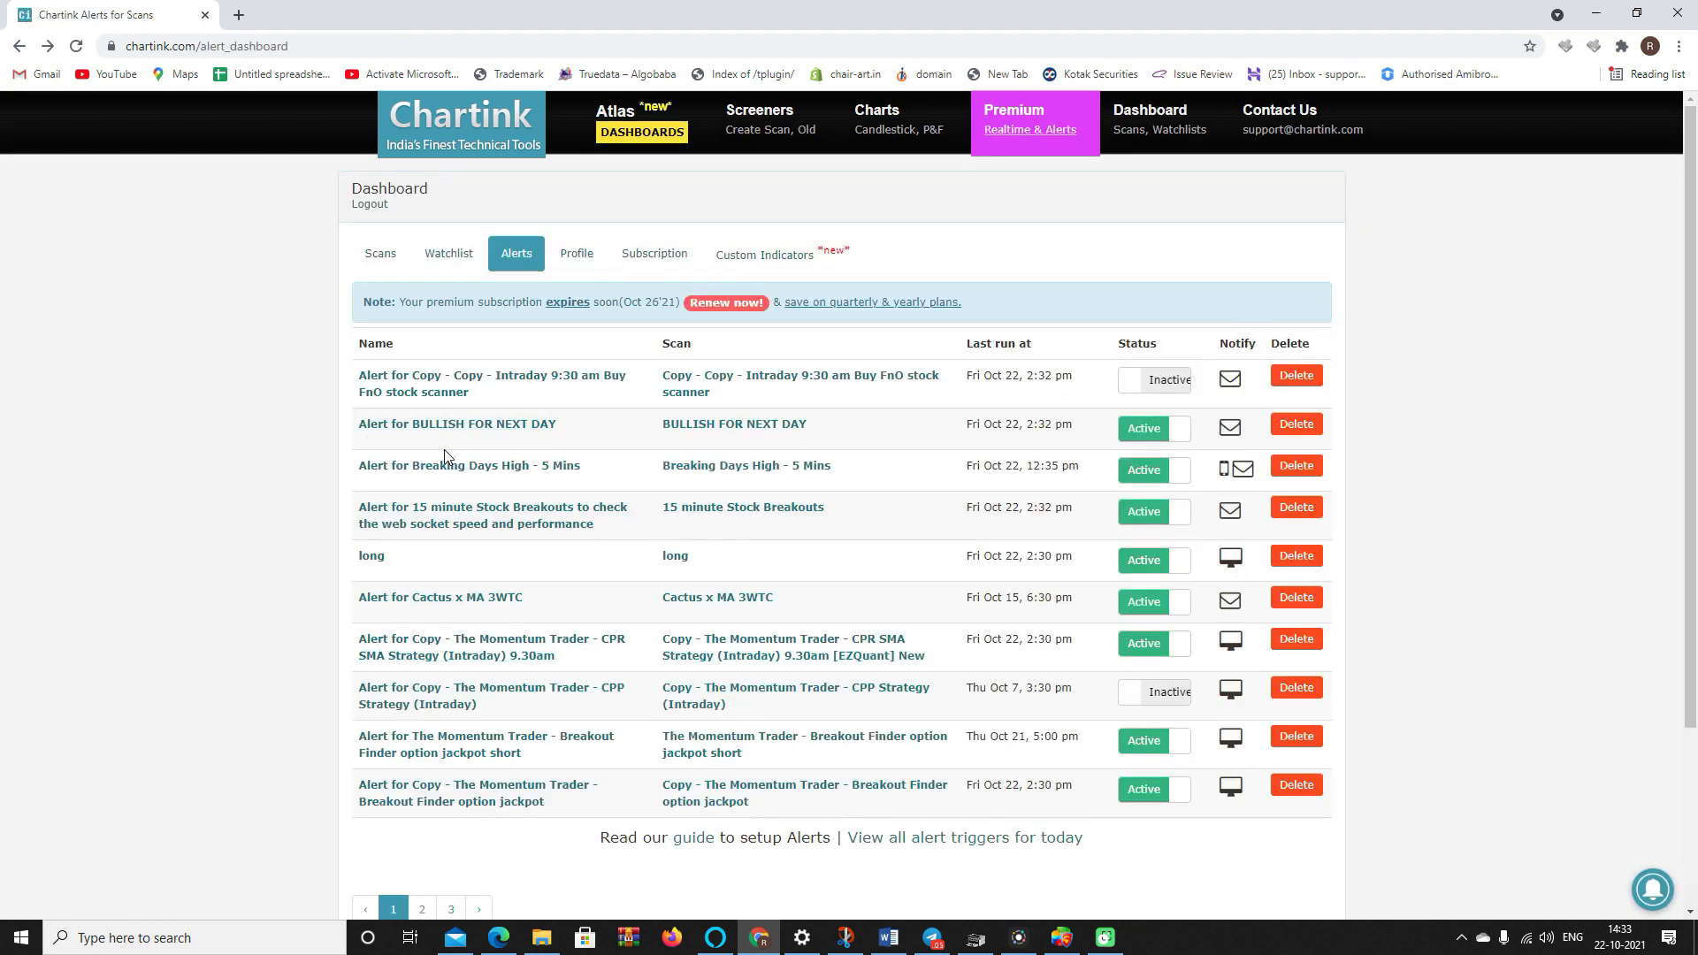
{"action": "left_click", "coordinate": [448, 467]}
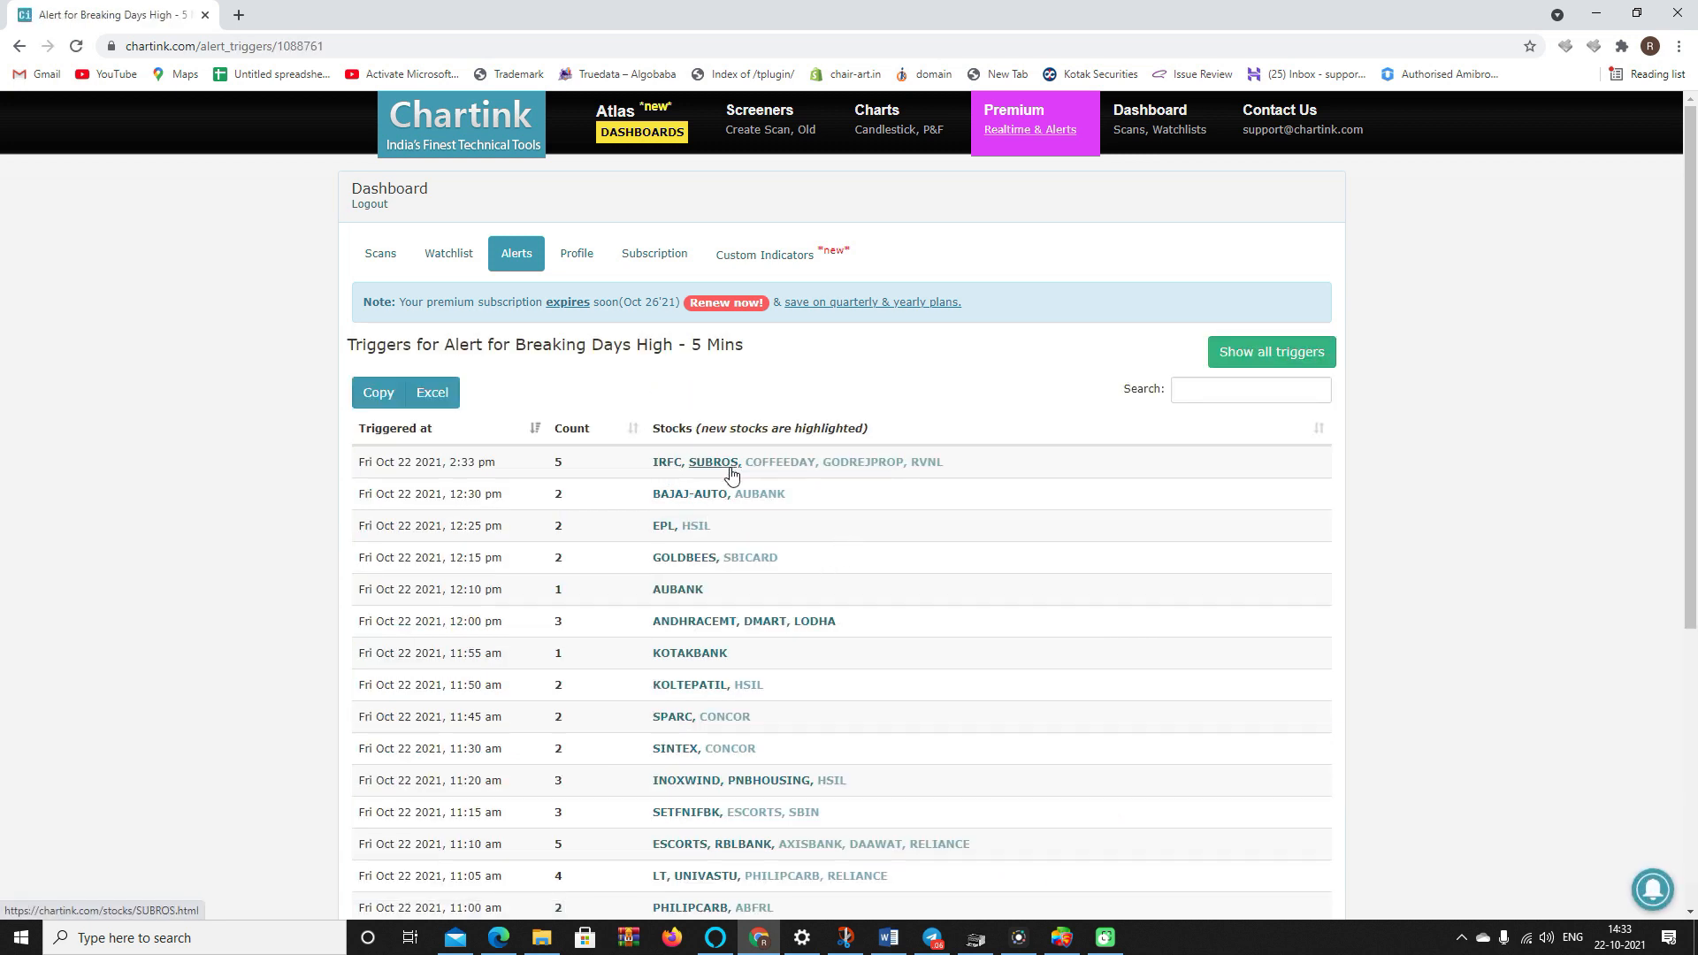
{"action": "left_click_drag", "start_coordinate": [450, 465], "coordinate": [699, 474]}
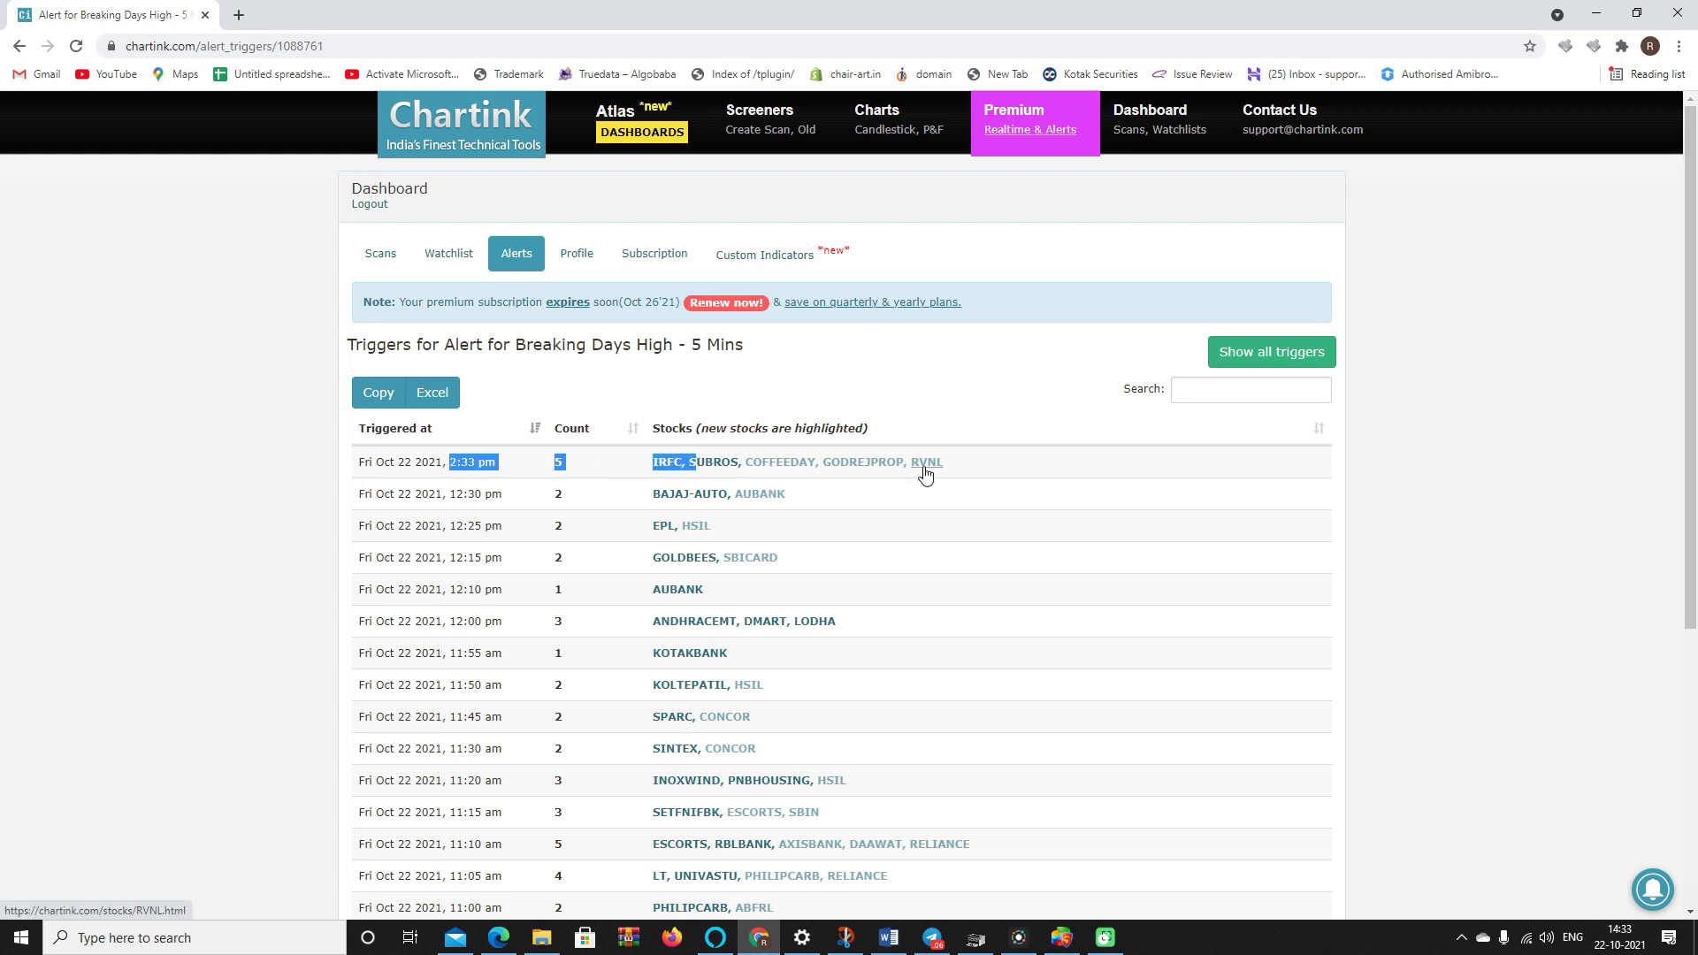
{"action": "left_click", "coordinate": [1077, 938]}
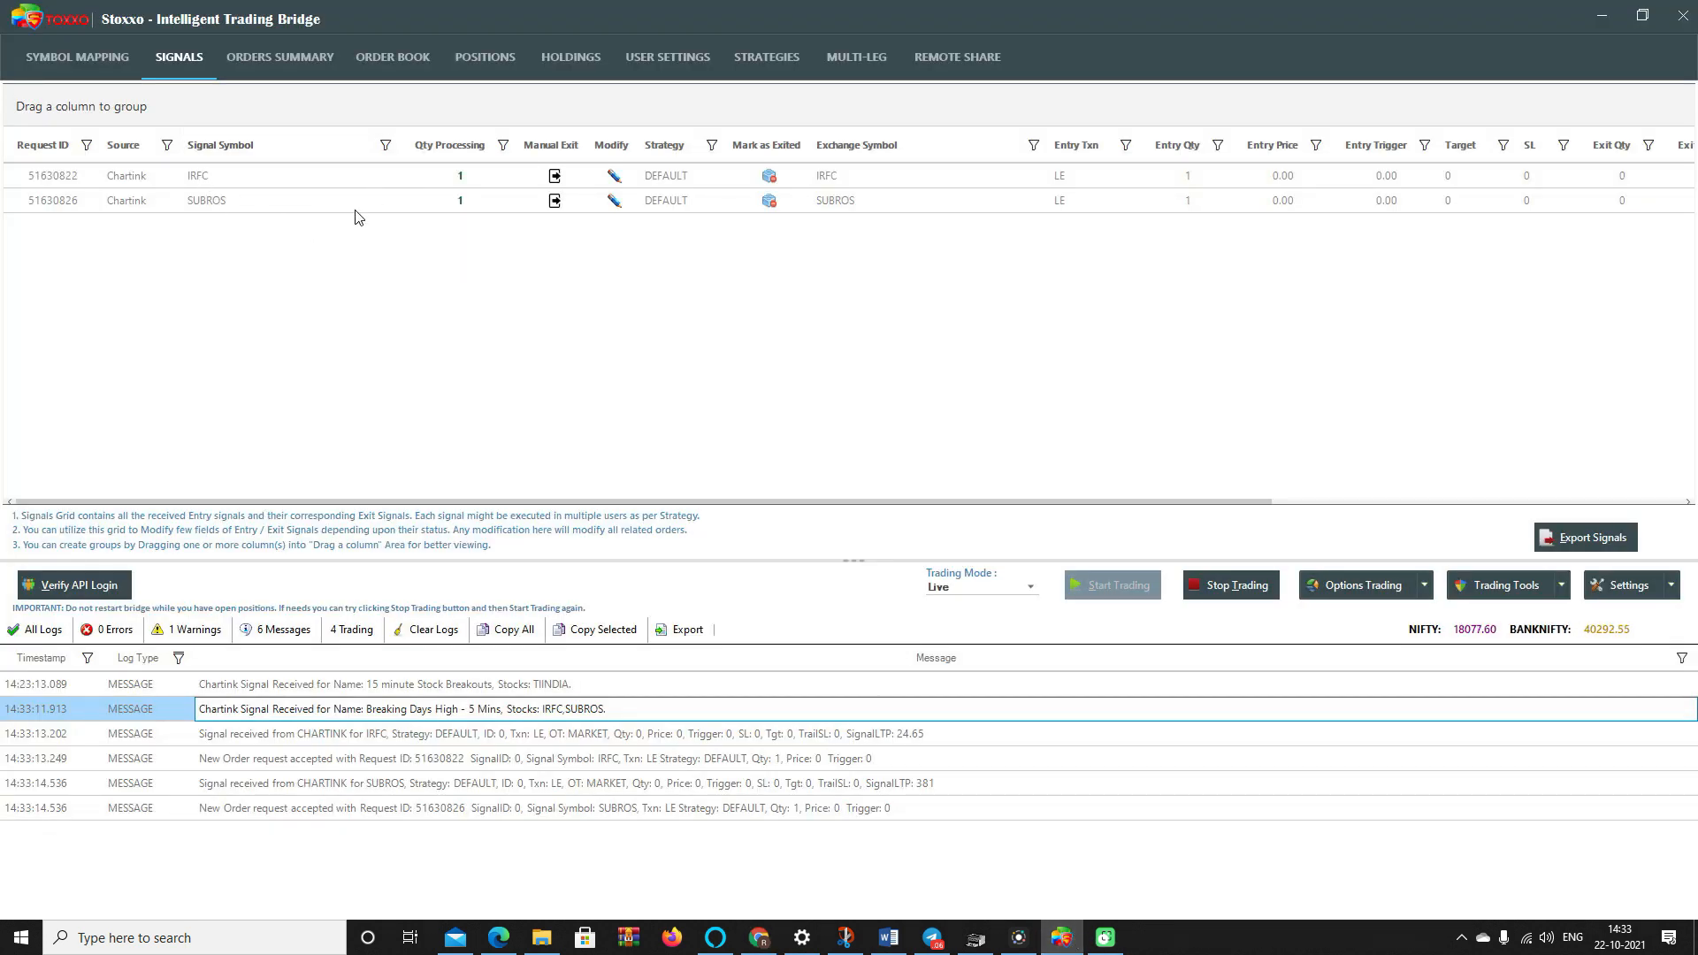
- Review the TrueData mapping's stoploss, max profit/loss per trade, break-even and cancel-timeout fields
{"action": "left_click", "coordinate": [45, 57]}
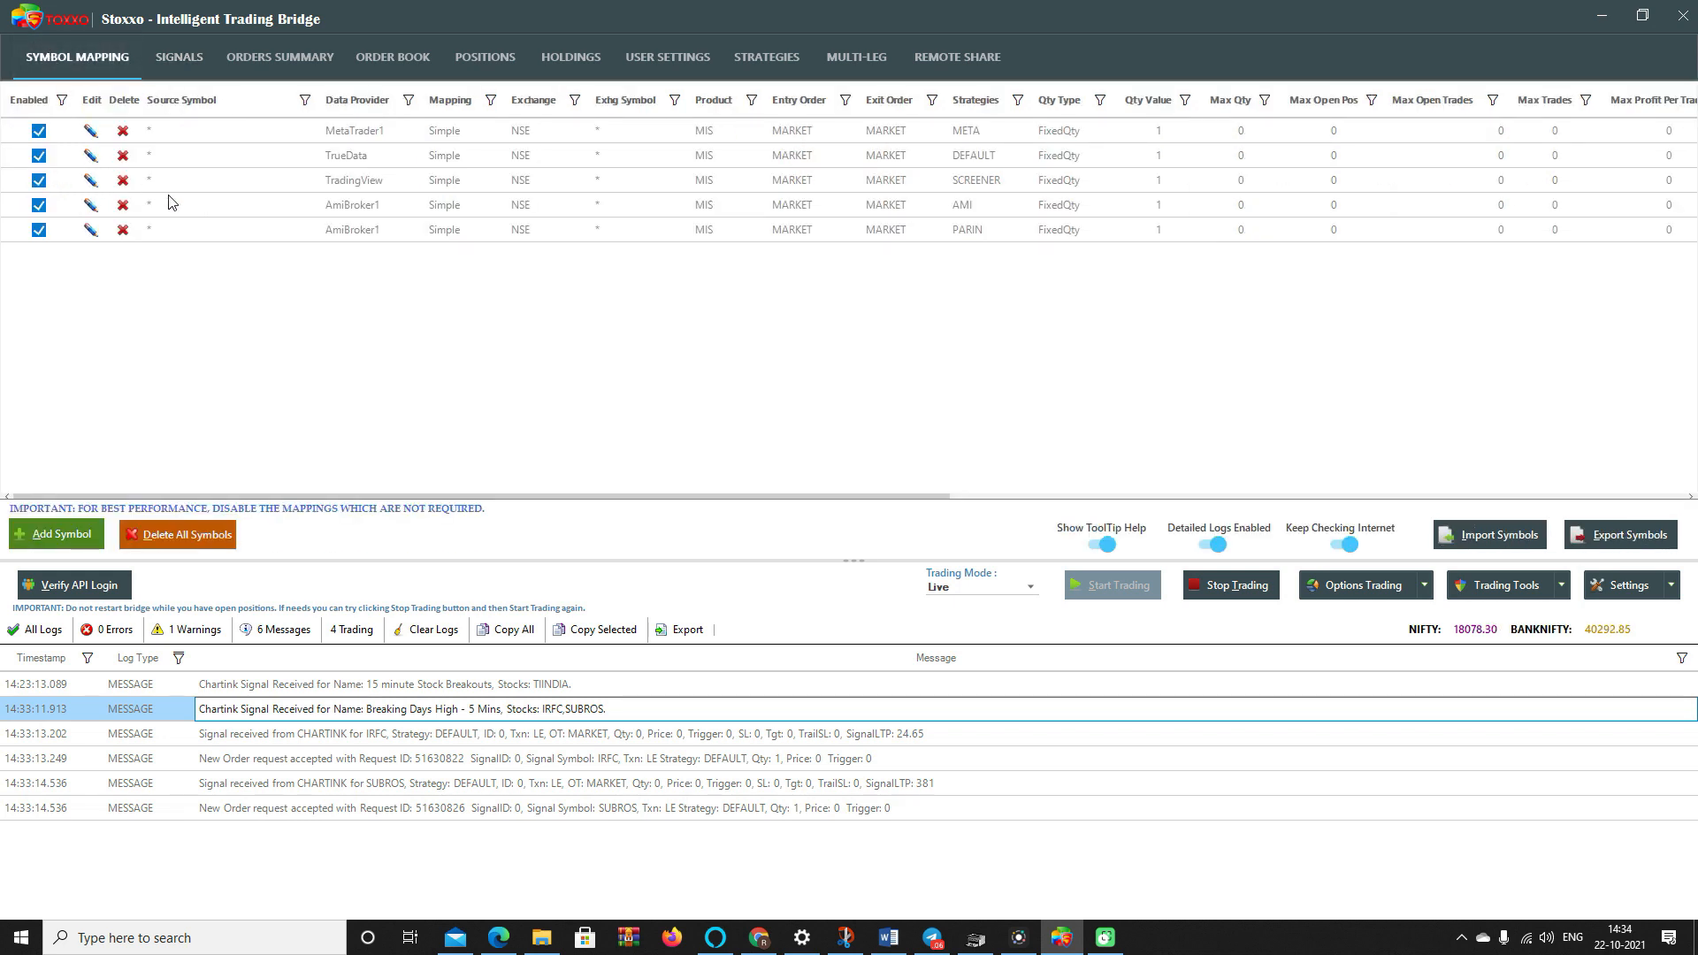
{"action": "mouse_move", "coordinate": [535, 335]}
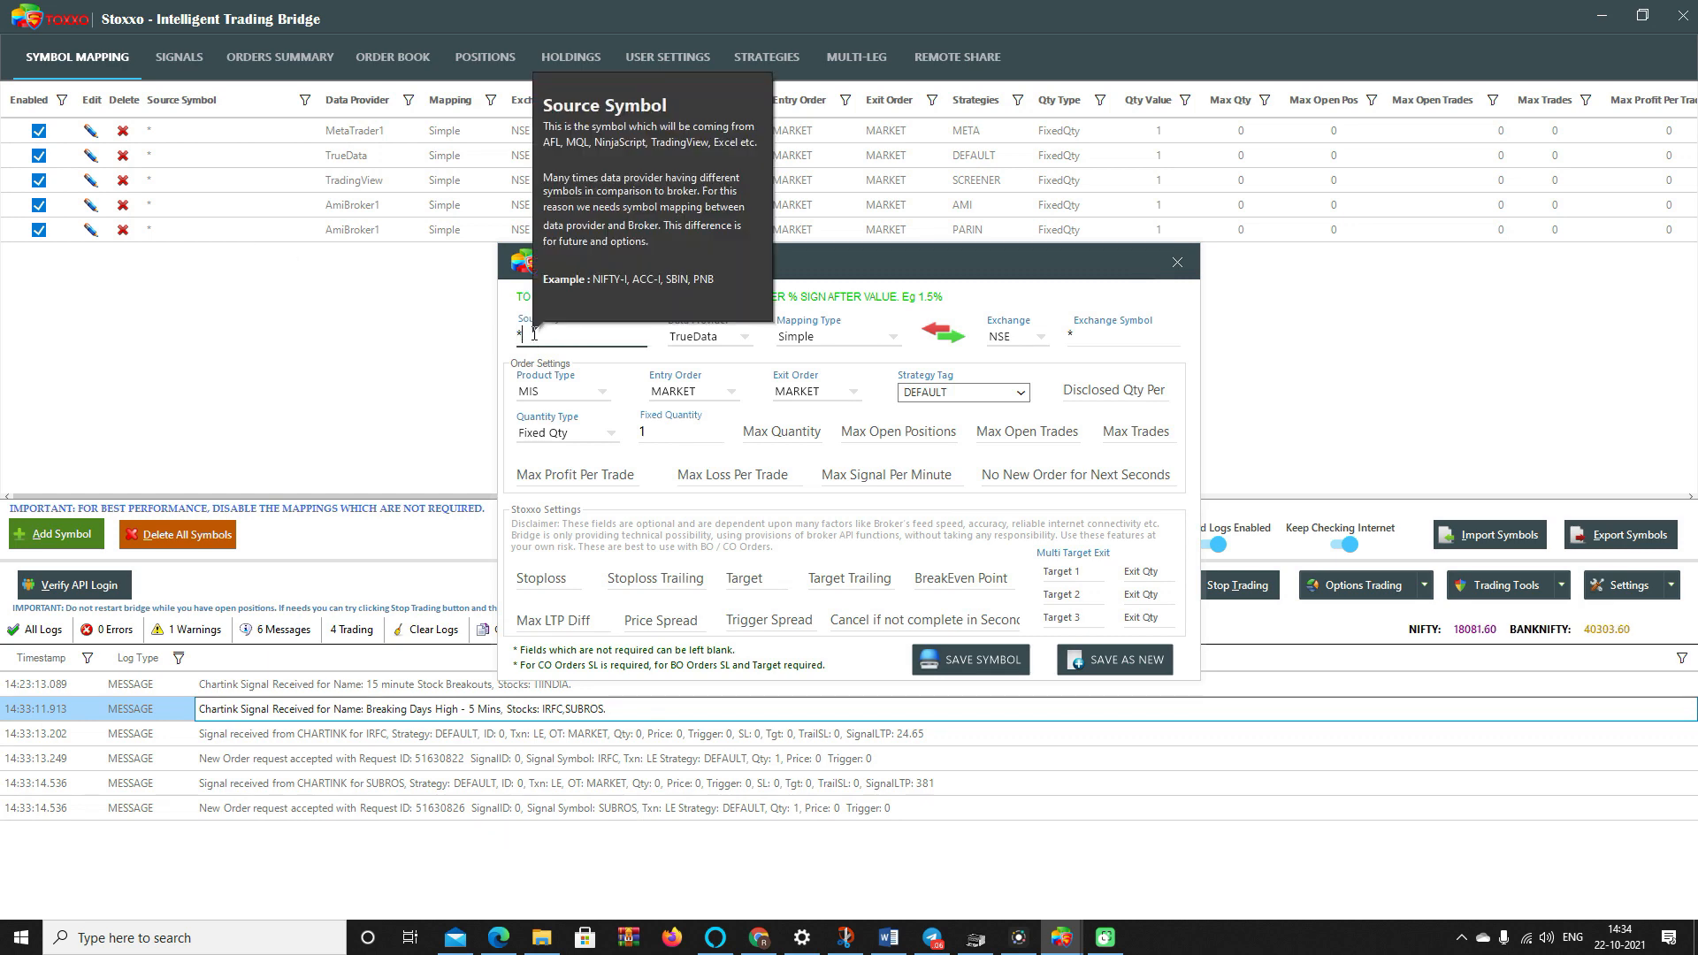
{"action": "mouse_move", "coordinate": [723, 343]}
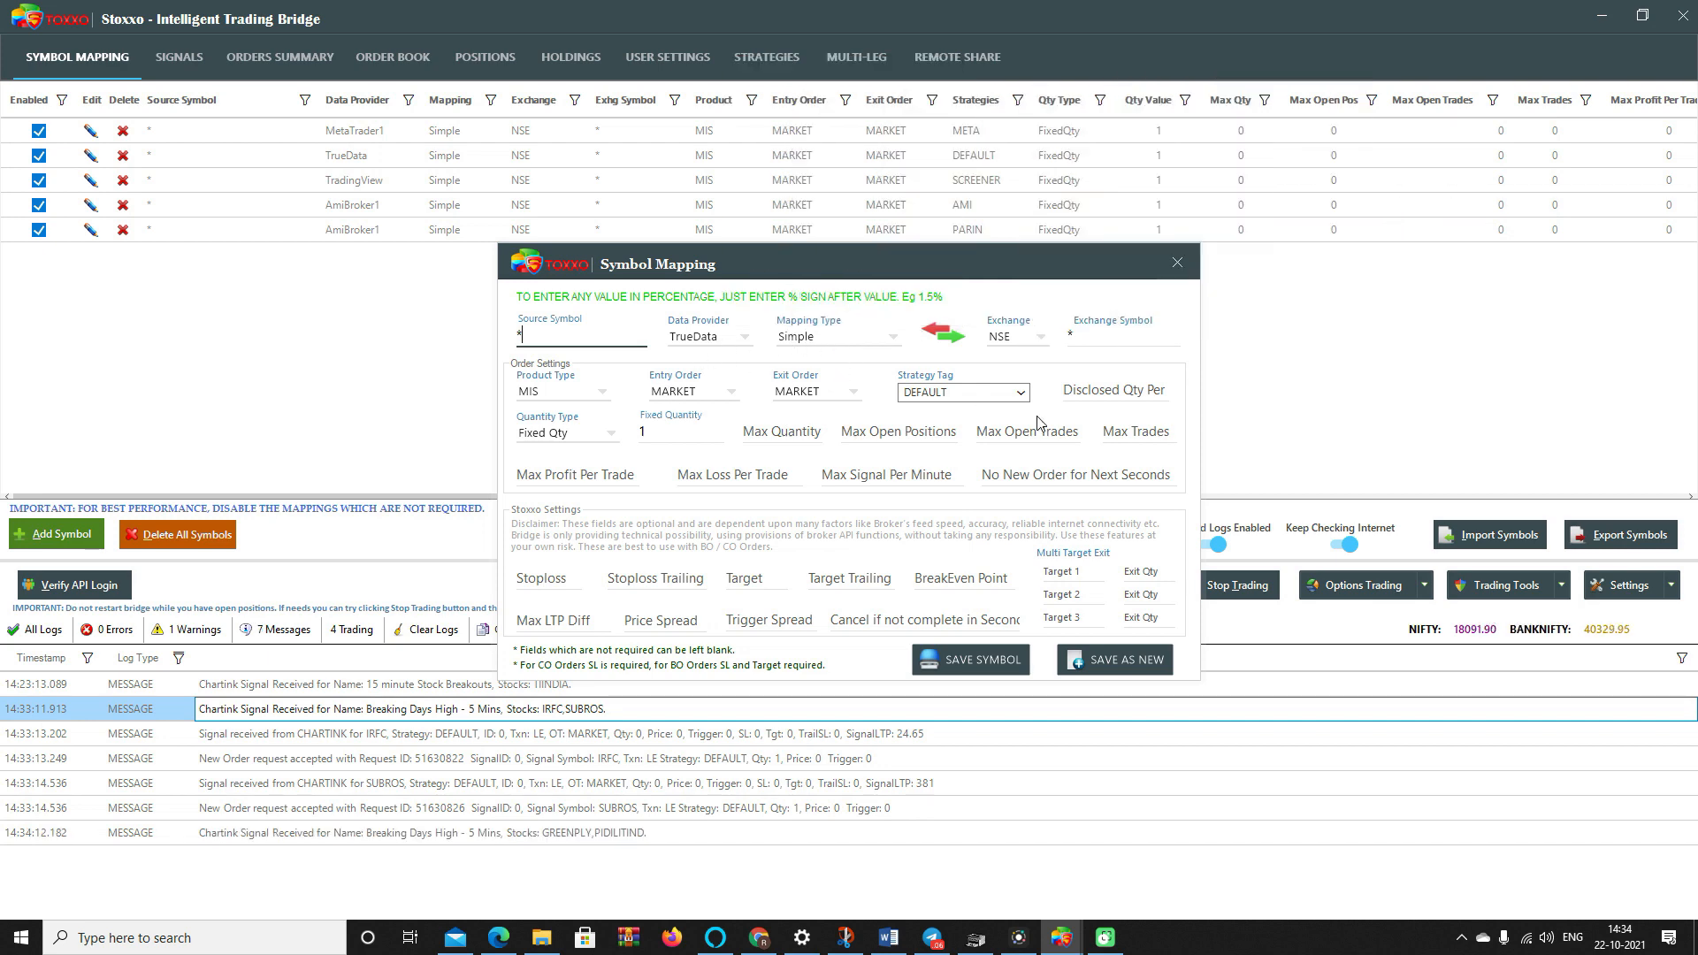
{"action": "mouse_move", "coordinate": [563, 585]}
{"action": "left_click", "coordinate": [558, 583]}
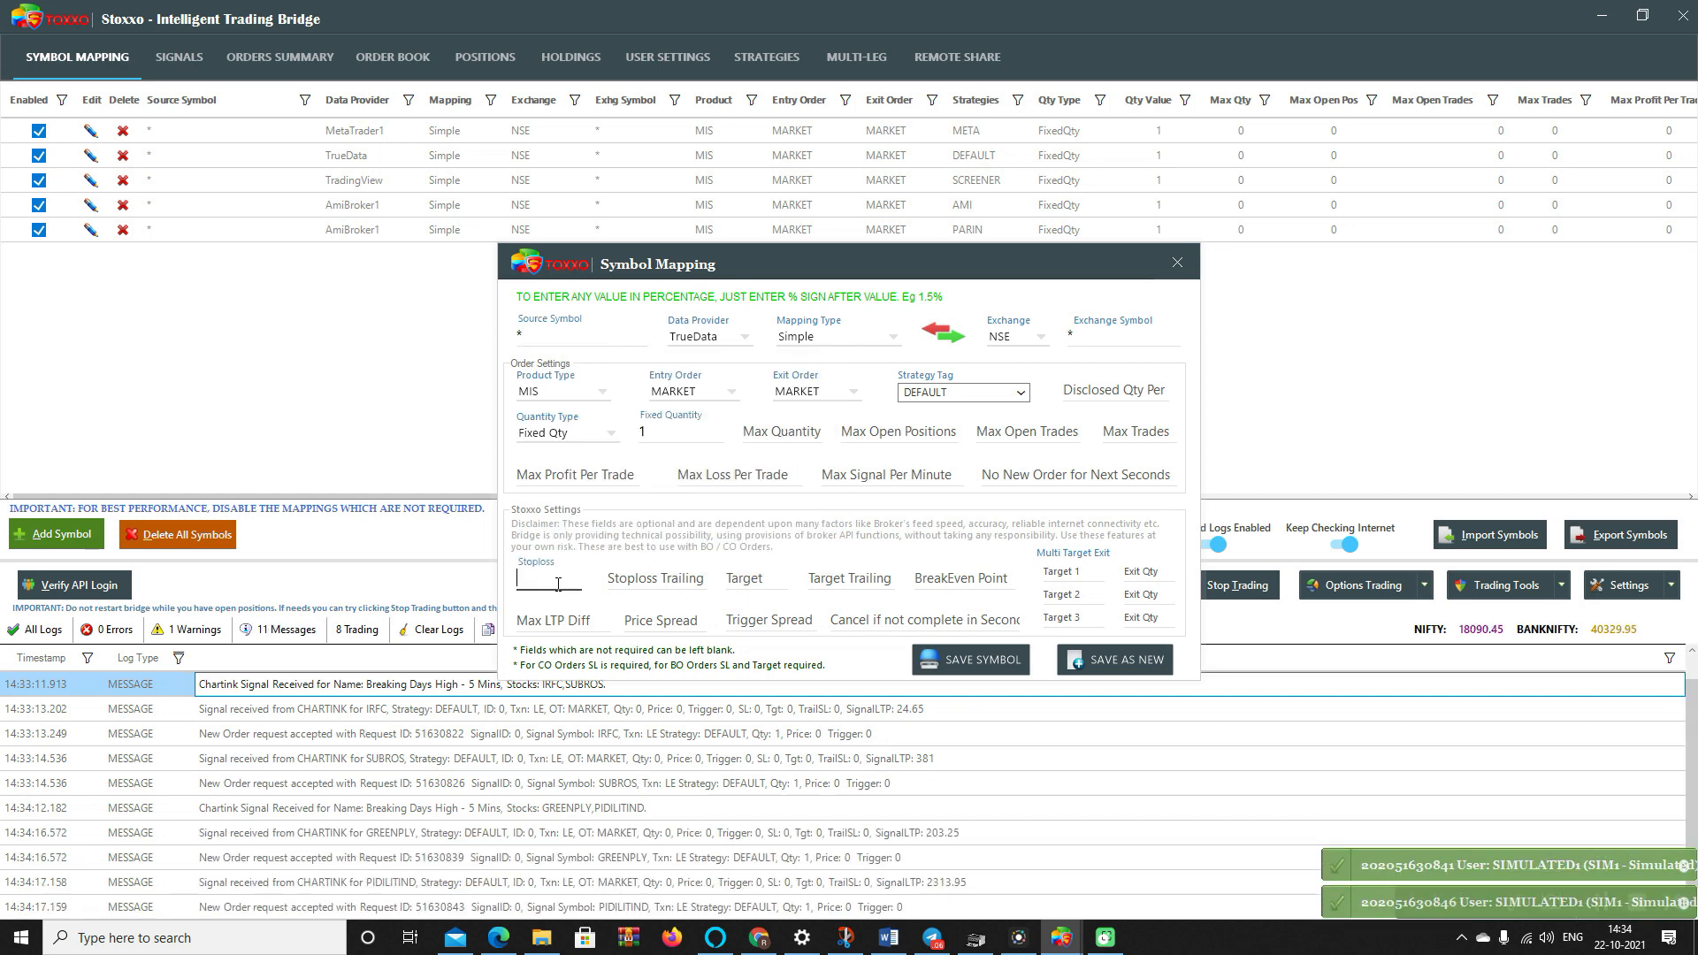
{"action": "left_click", "coordinate": [598, 472]}
{"action": "left_click", "coordinate": [743, 468]}
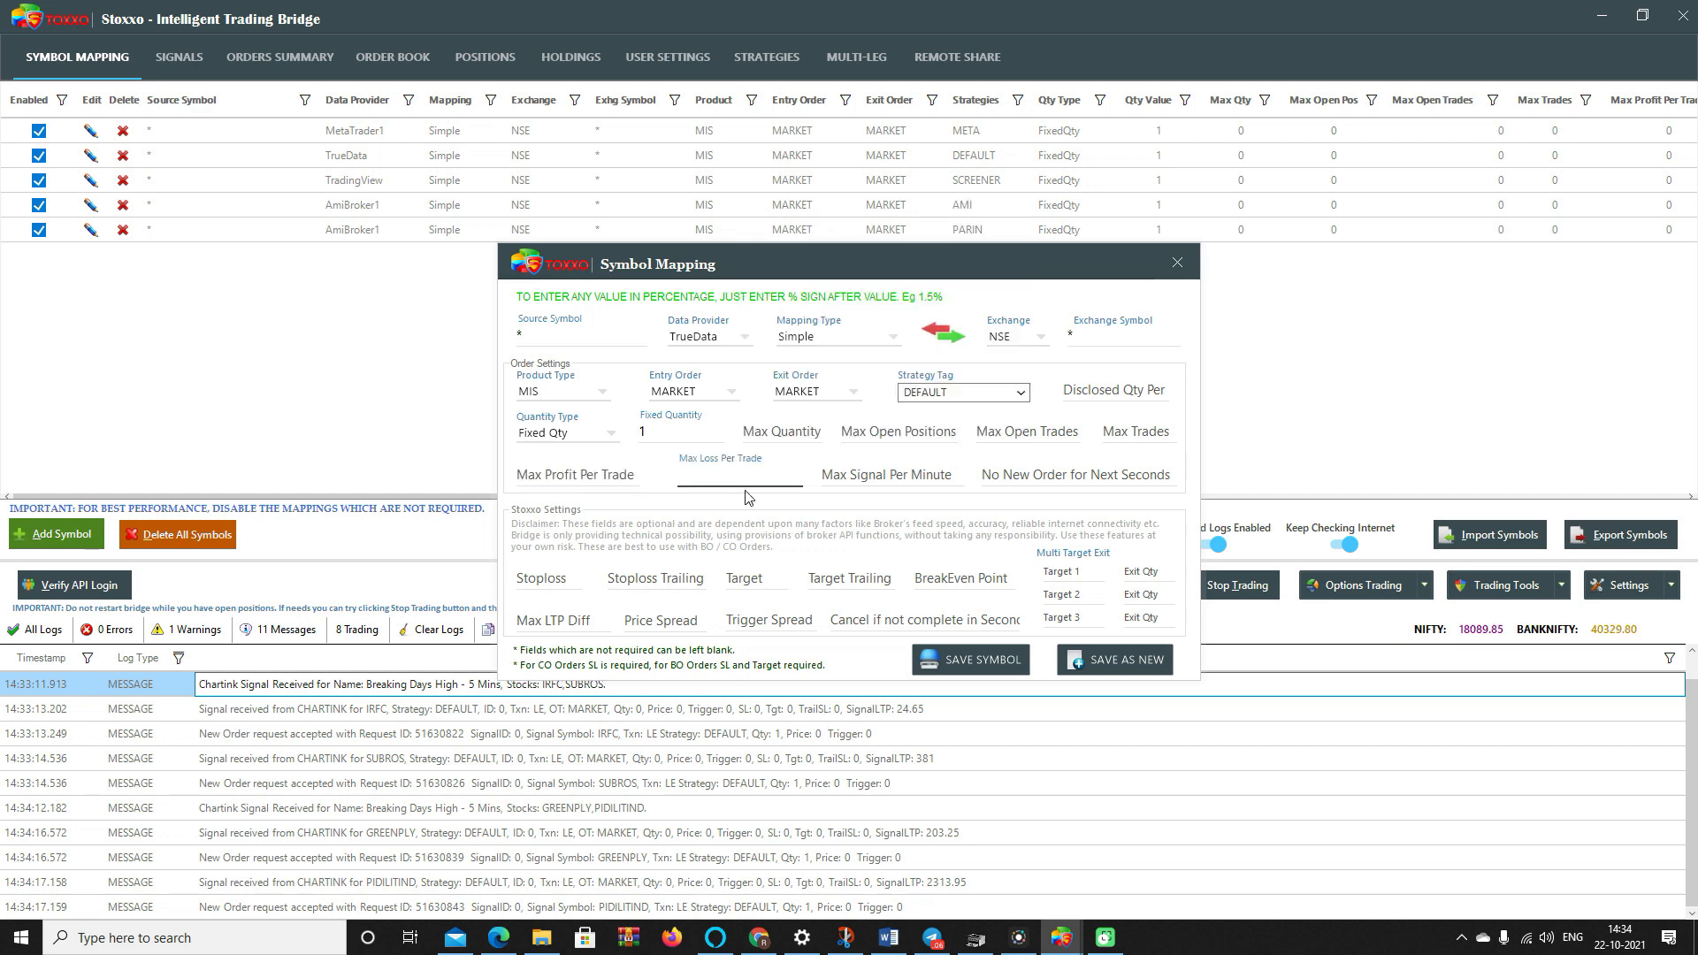
{"action": "left_click", "coordinate": [955, 580]}
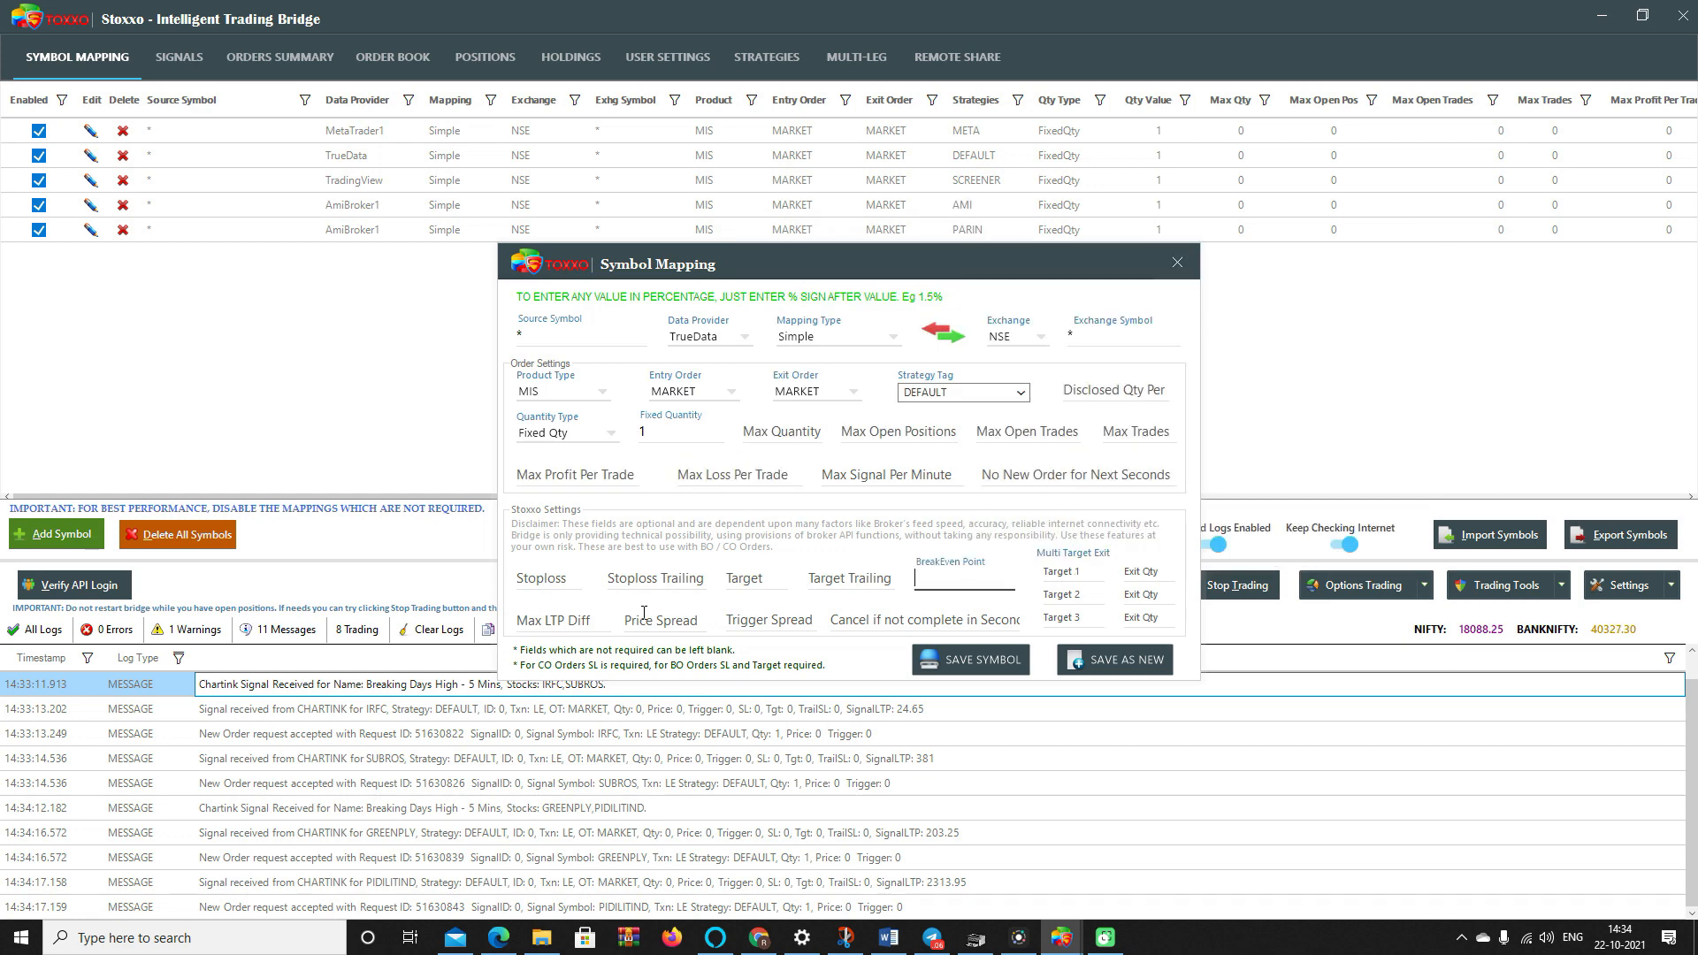
{"action": "left_click", "coordinate": [925, 622]}
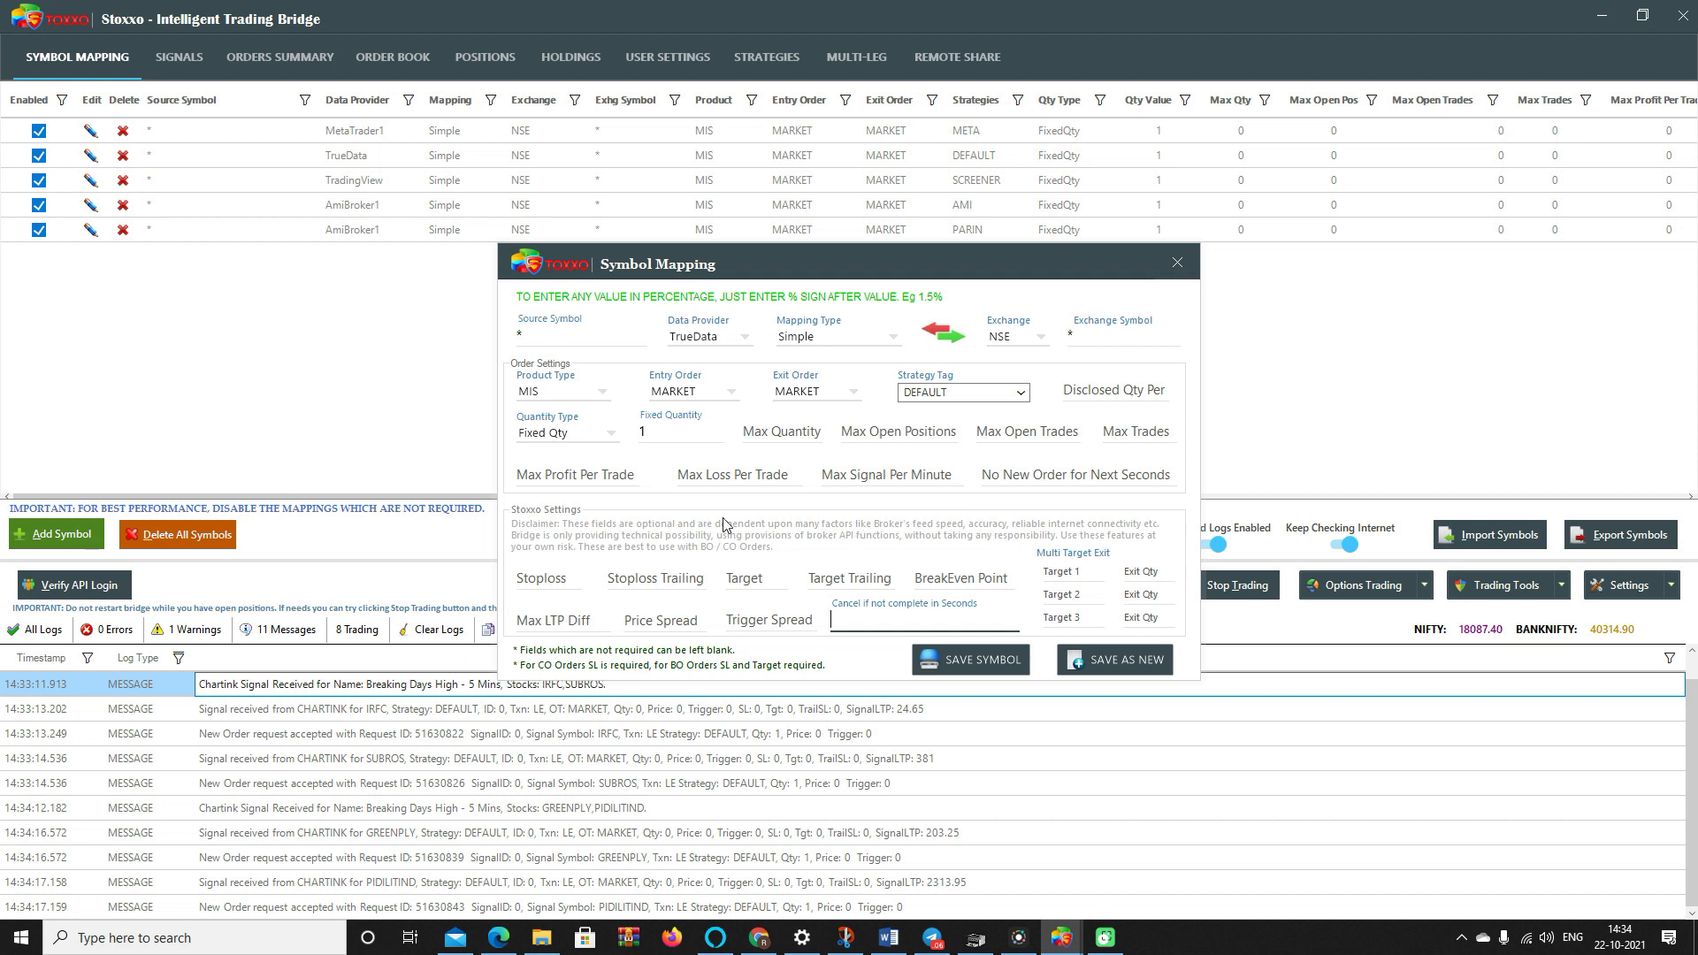
- Check the data provider list, keep TrueData, and close the mapping without saving
{"action": "left_click", "coordinate": [517, 335]}
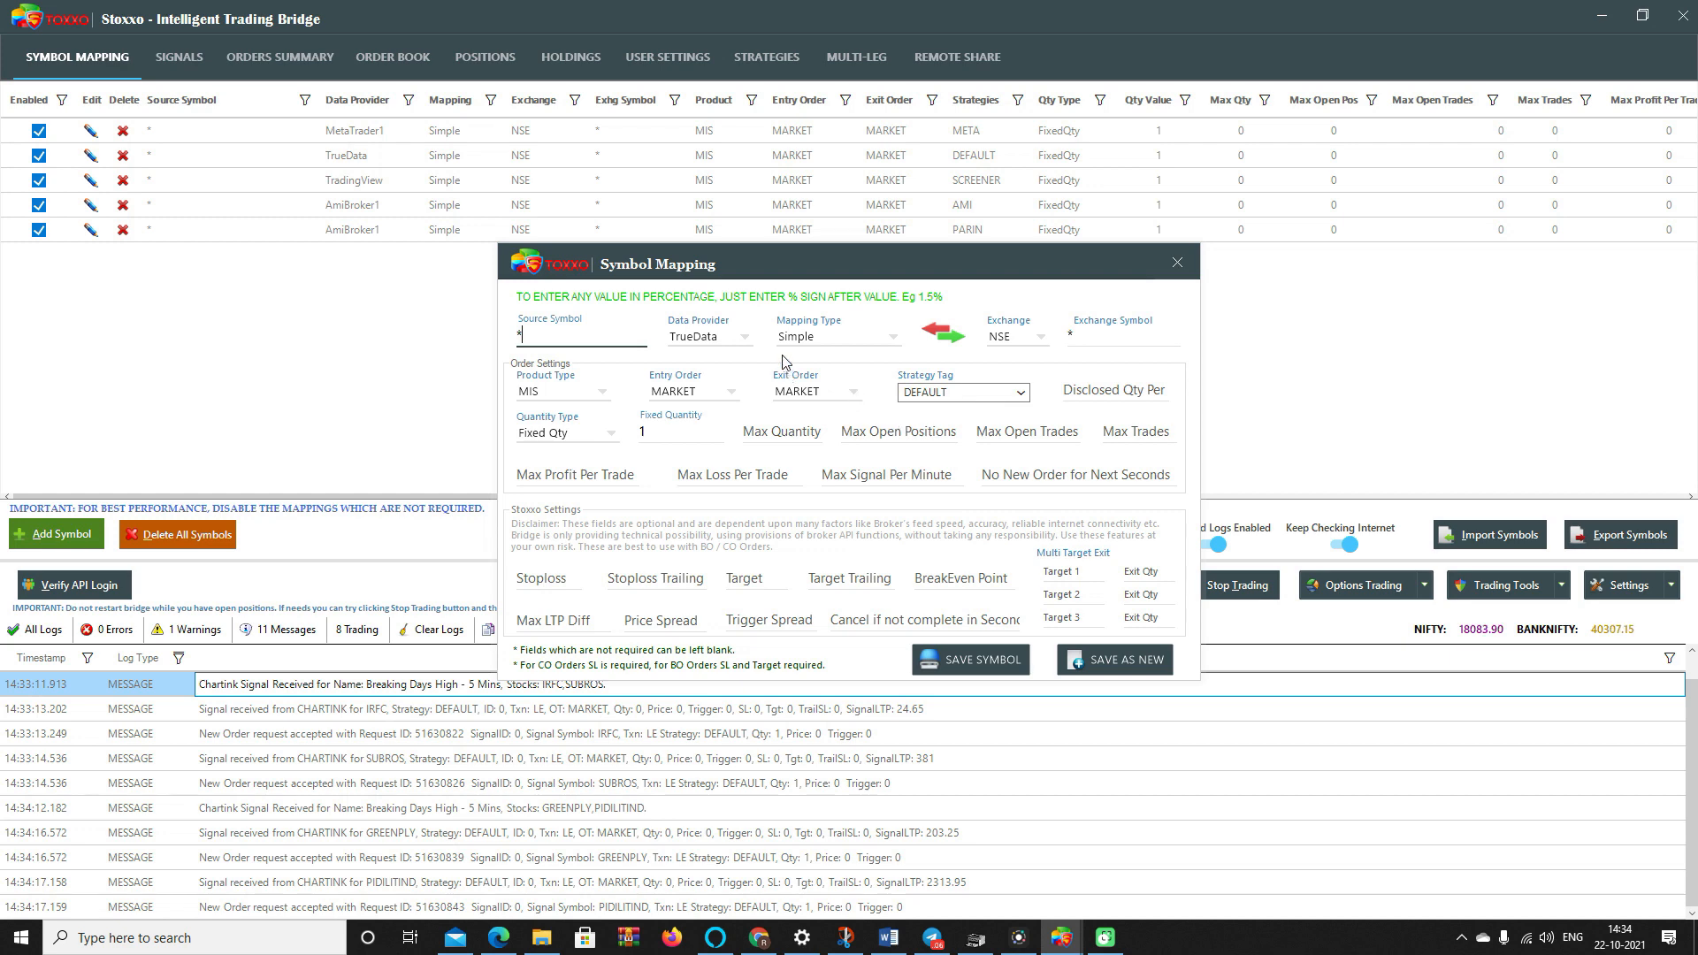
{"action": "left_click", "coordinate": [707, 350]}
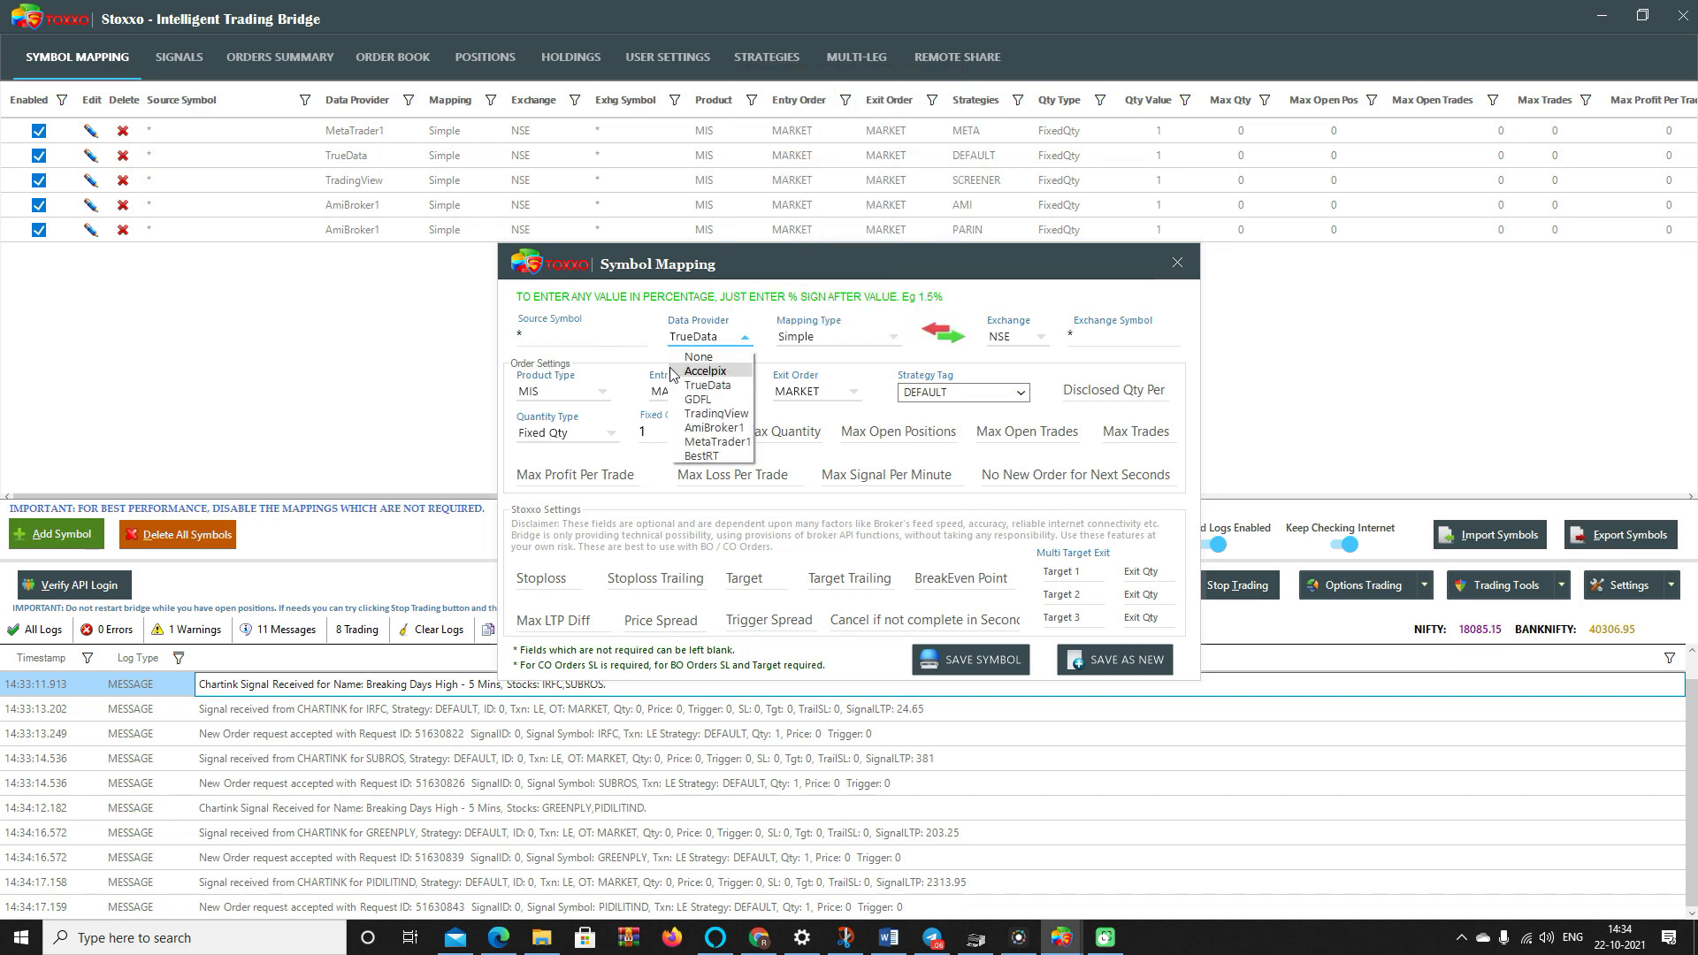
{"action": "left_click", "coordinate": [717, 363]}
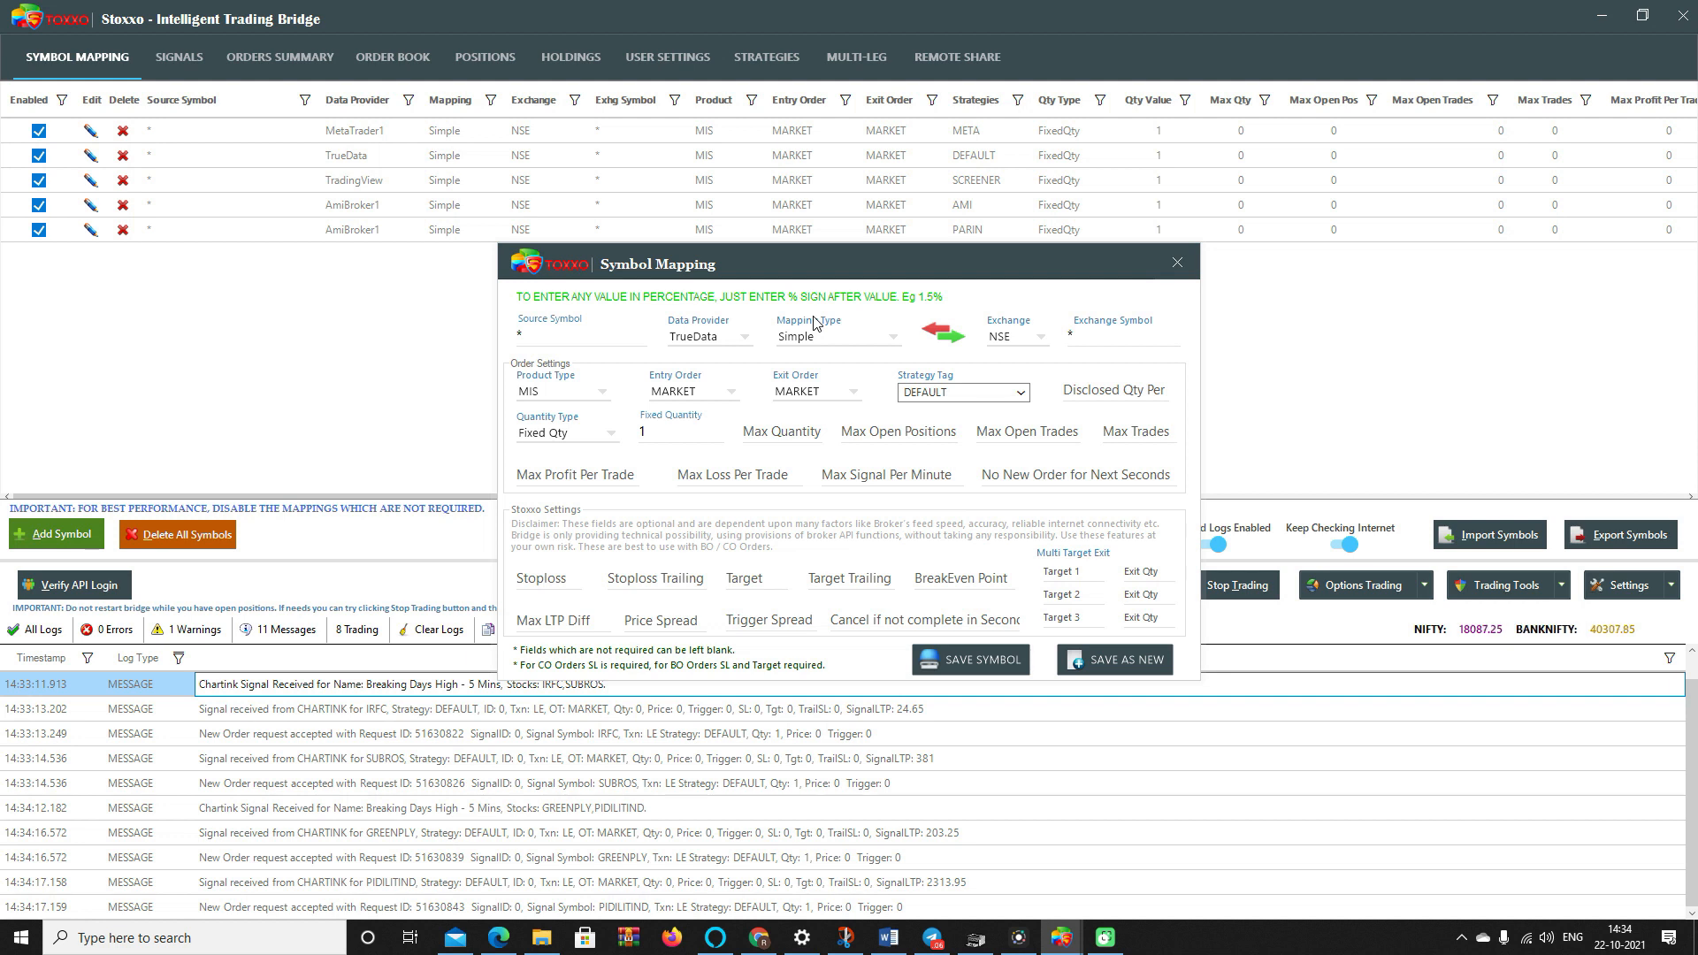
{"action": "left_click", "coordinate": [1186, 261]}
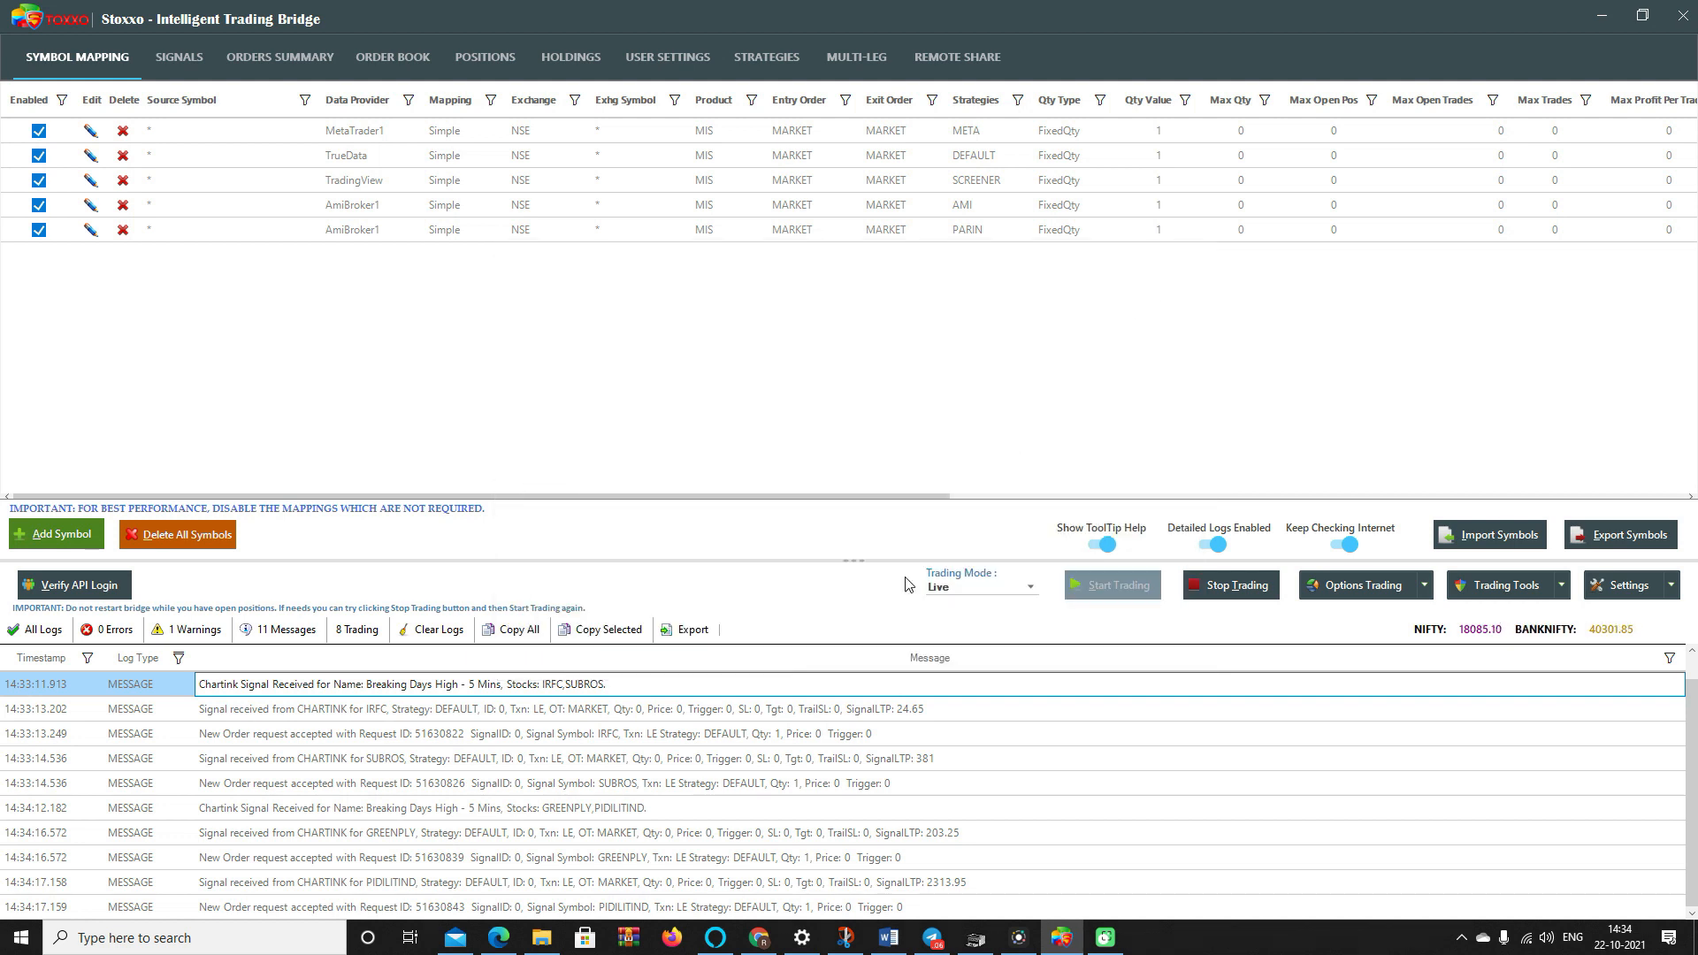
- Open Stoxxo's Signals grid and select the GREENPLY and PIDILITIND signals
{"action": "left_click", "coordinate": [410, 832]}
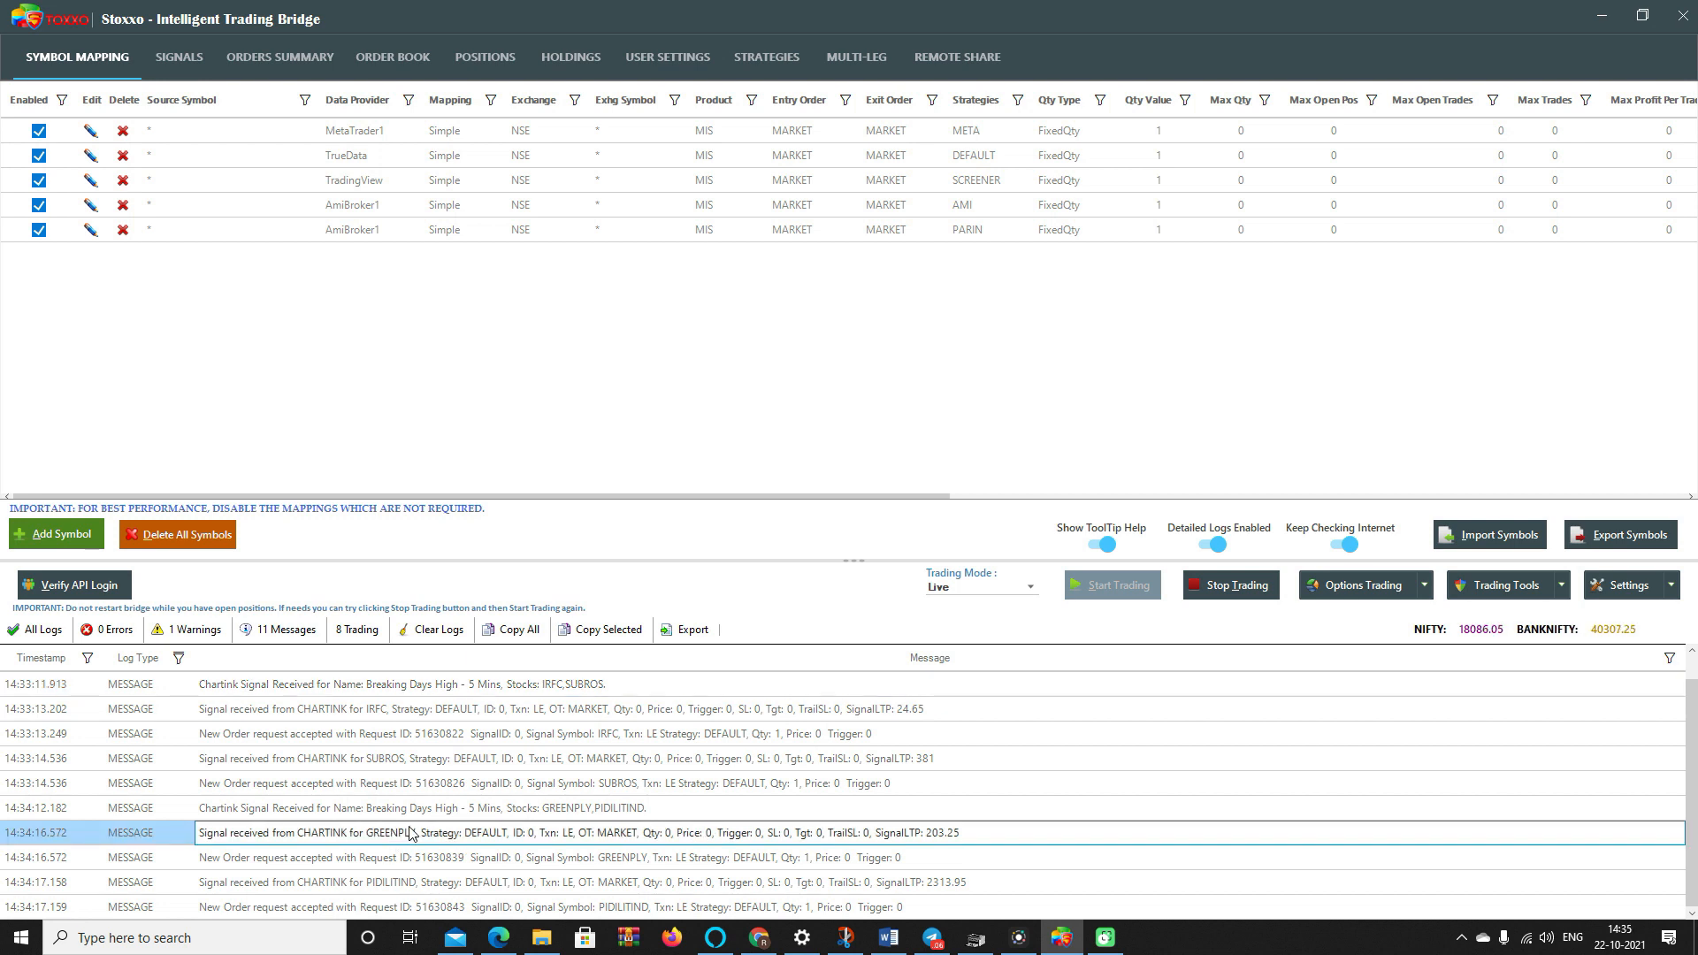
{"action": "left_click", "coordinate": [210, 56]}
{"action": "left_click", "coordinate": [229, 227]}
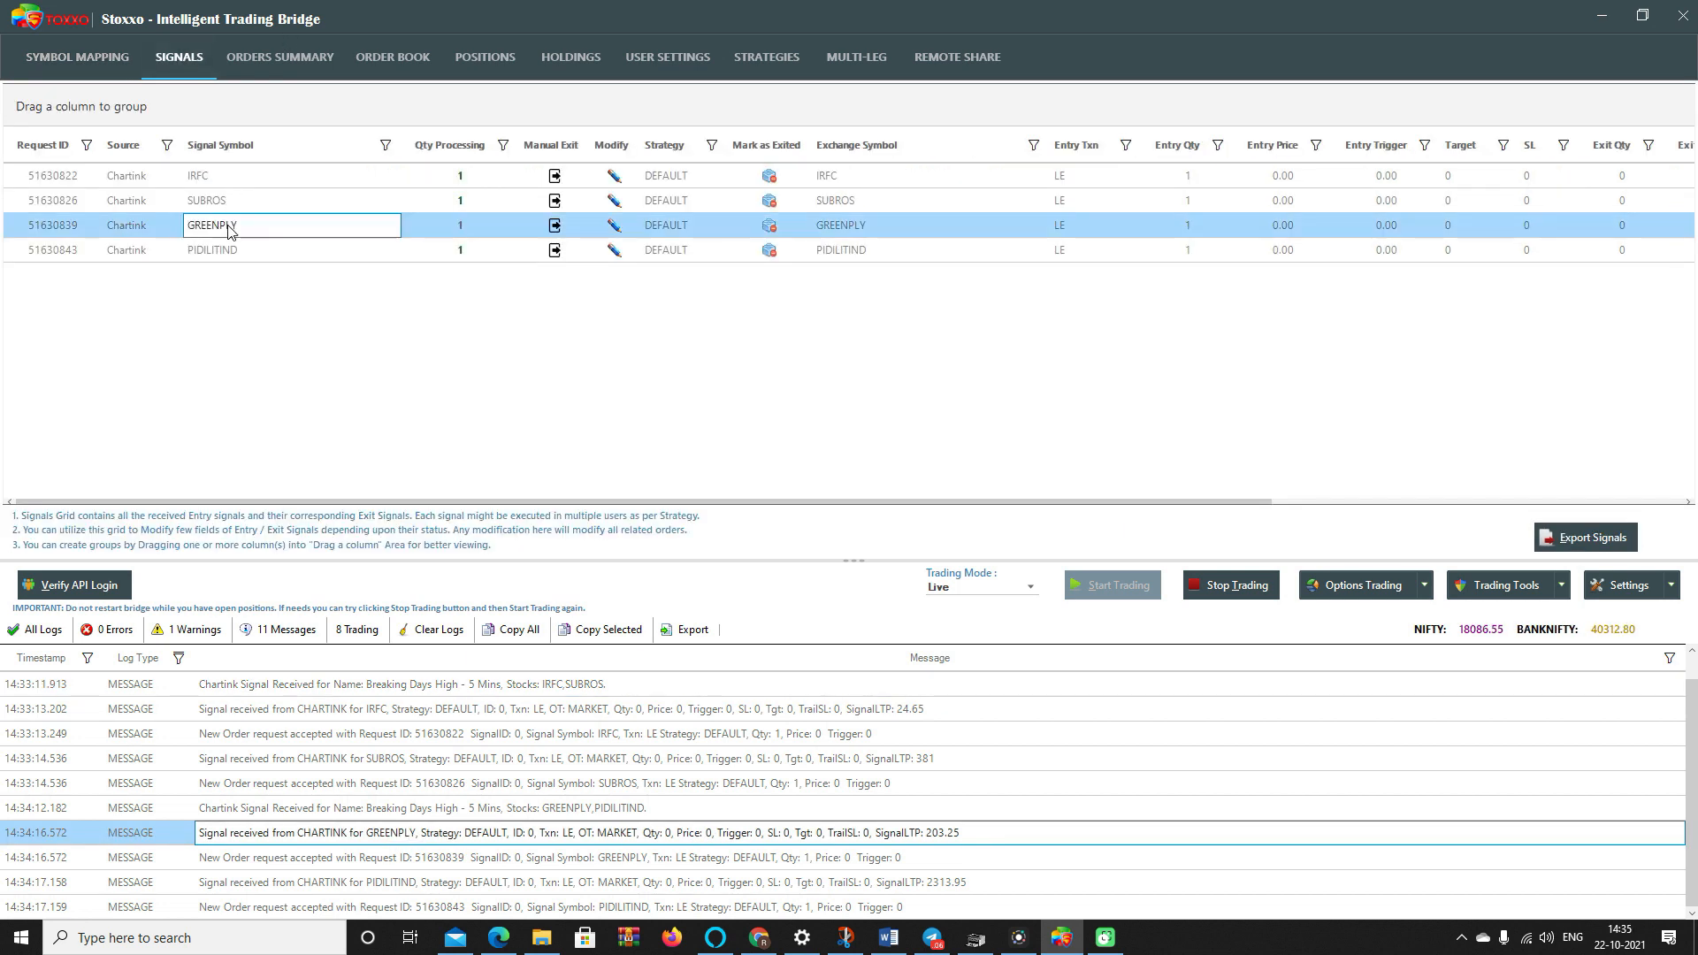
{"action": "left_click", "coordinate": [237, 254]}
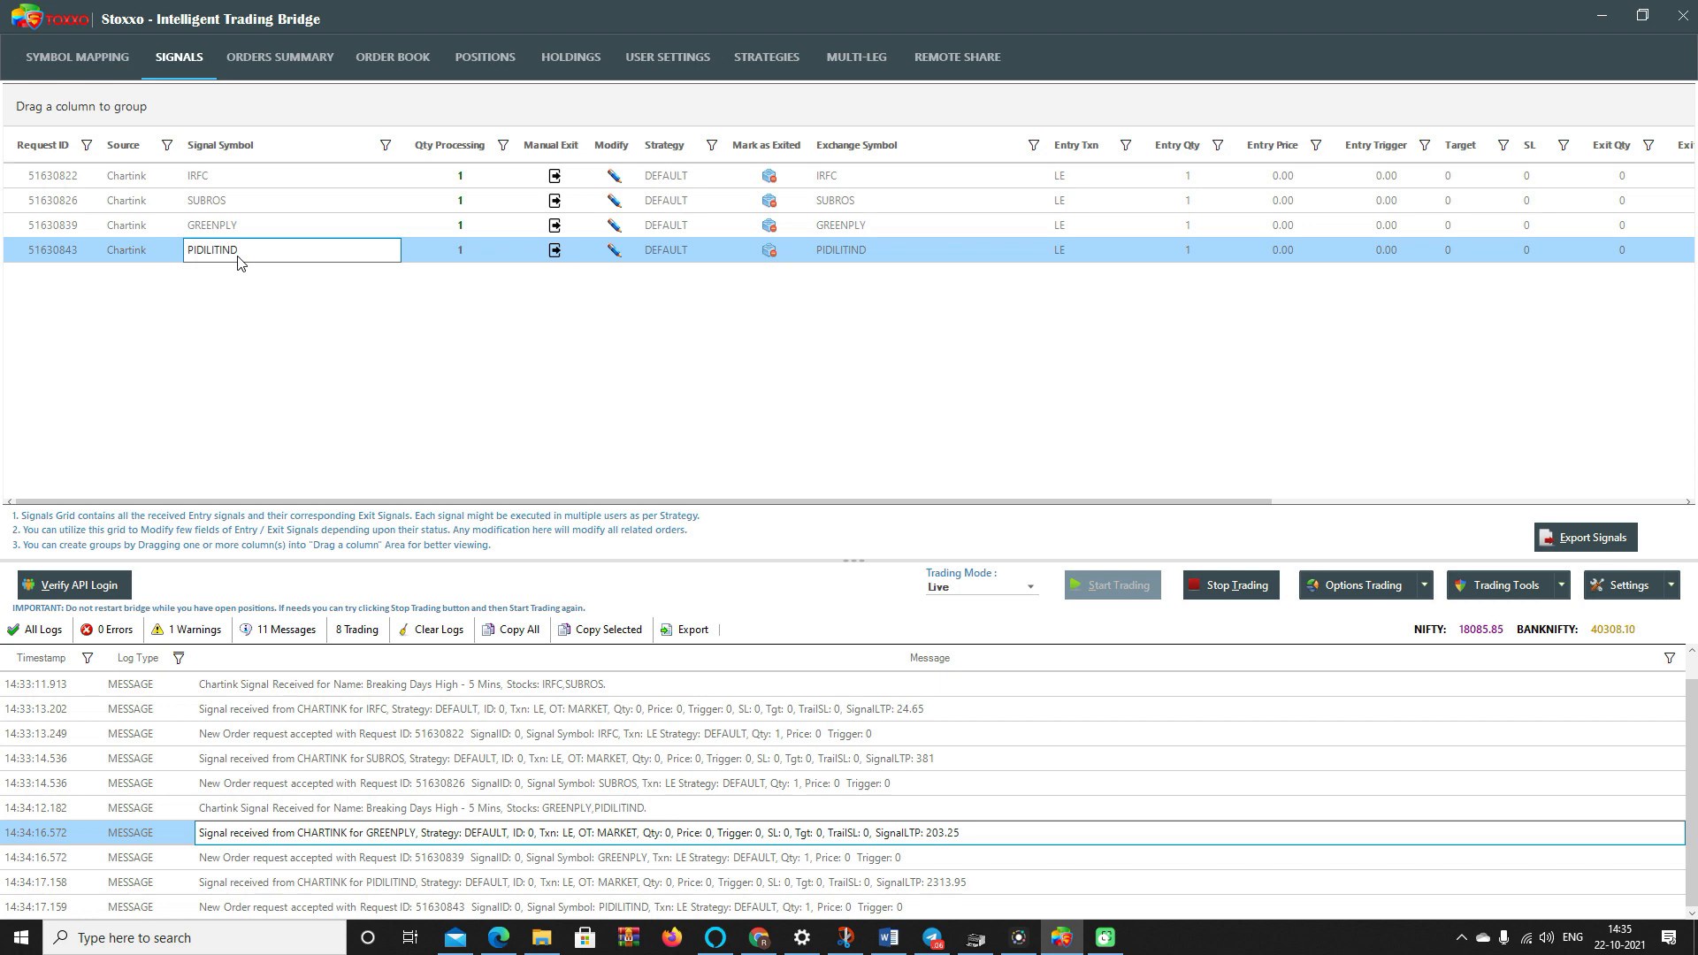
{"action": "left_click", "coordinate": [759, 938]}
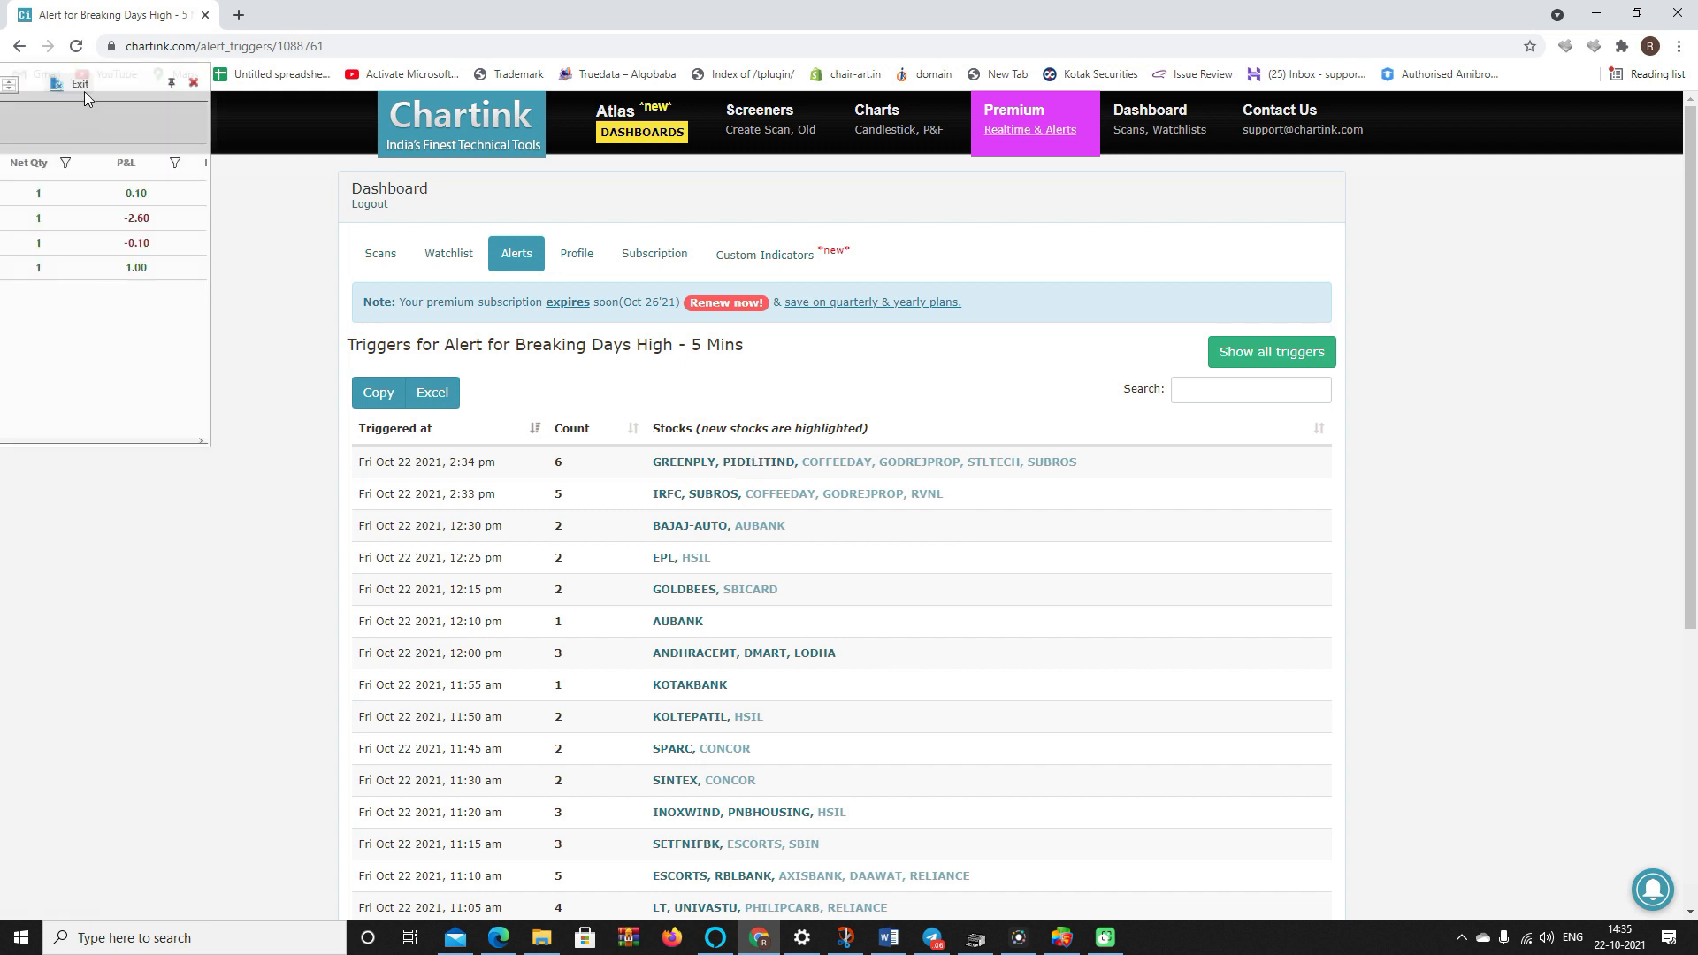
- Move the positions P&L panel to the right and close the BANKNIFTY OCT FUT quick-order box
{"action": "left_click_drag", "start_coordinate": [120, 77], "coordinate": [1436, 352]}
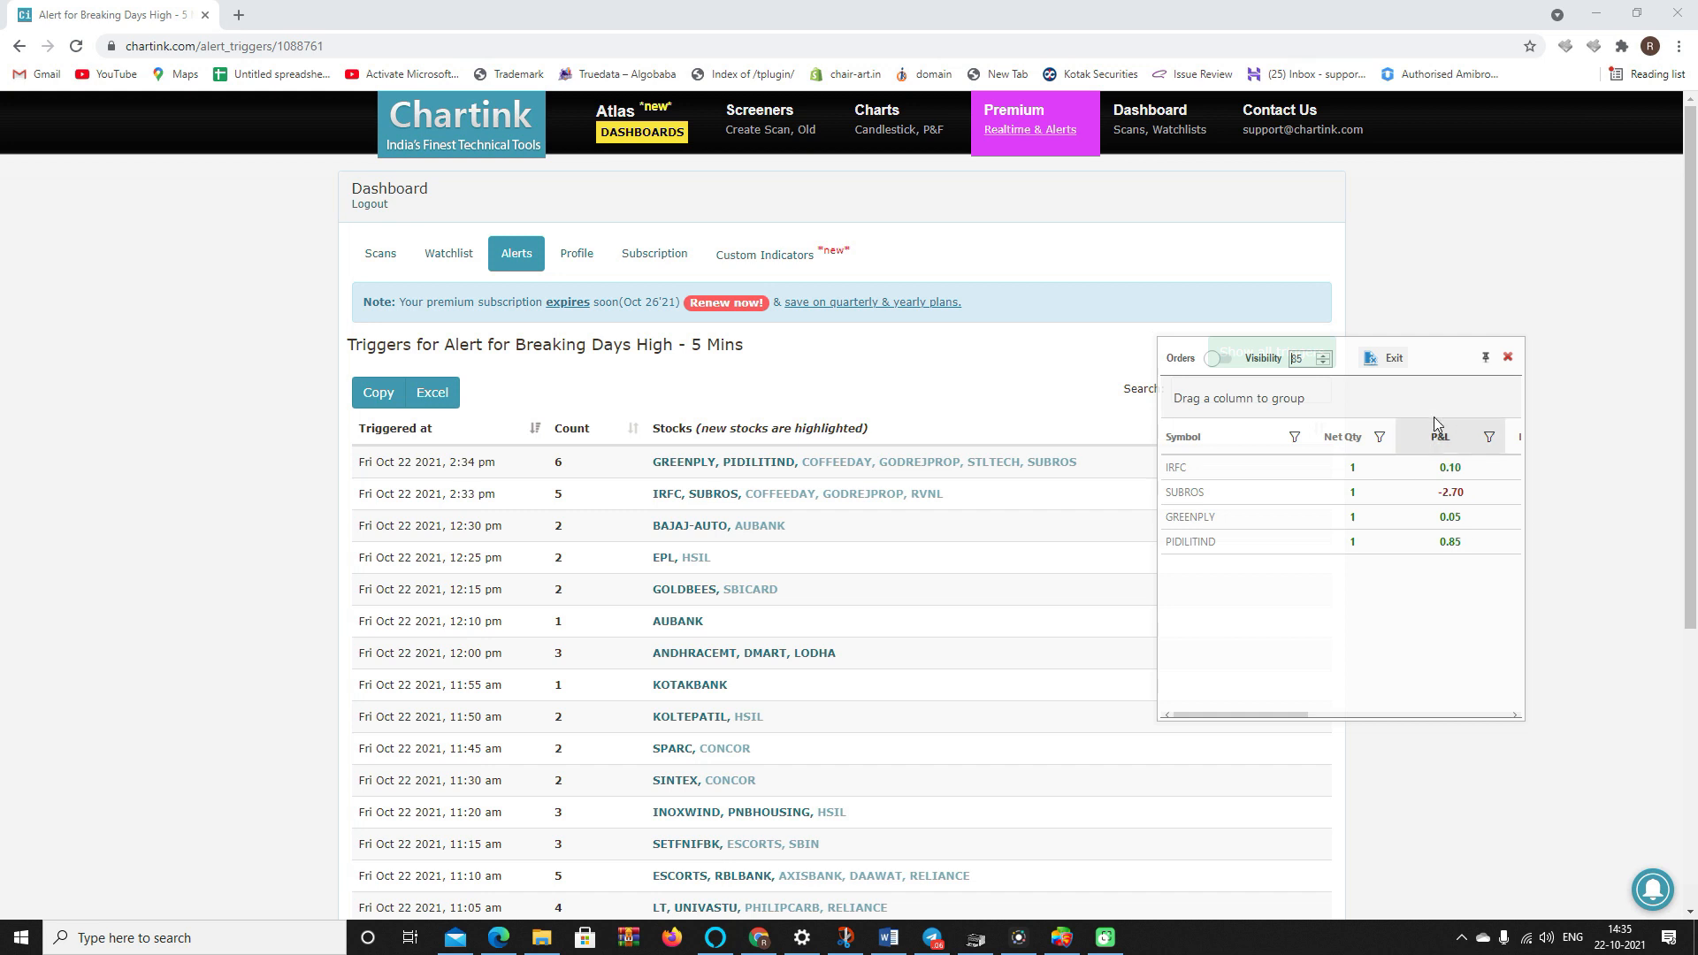
{"action": "mouse_move", "coordinate": [1060, 943]}
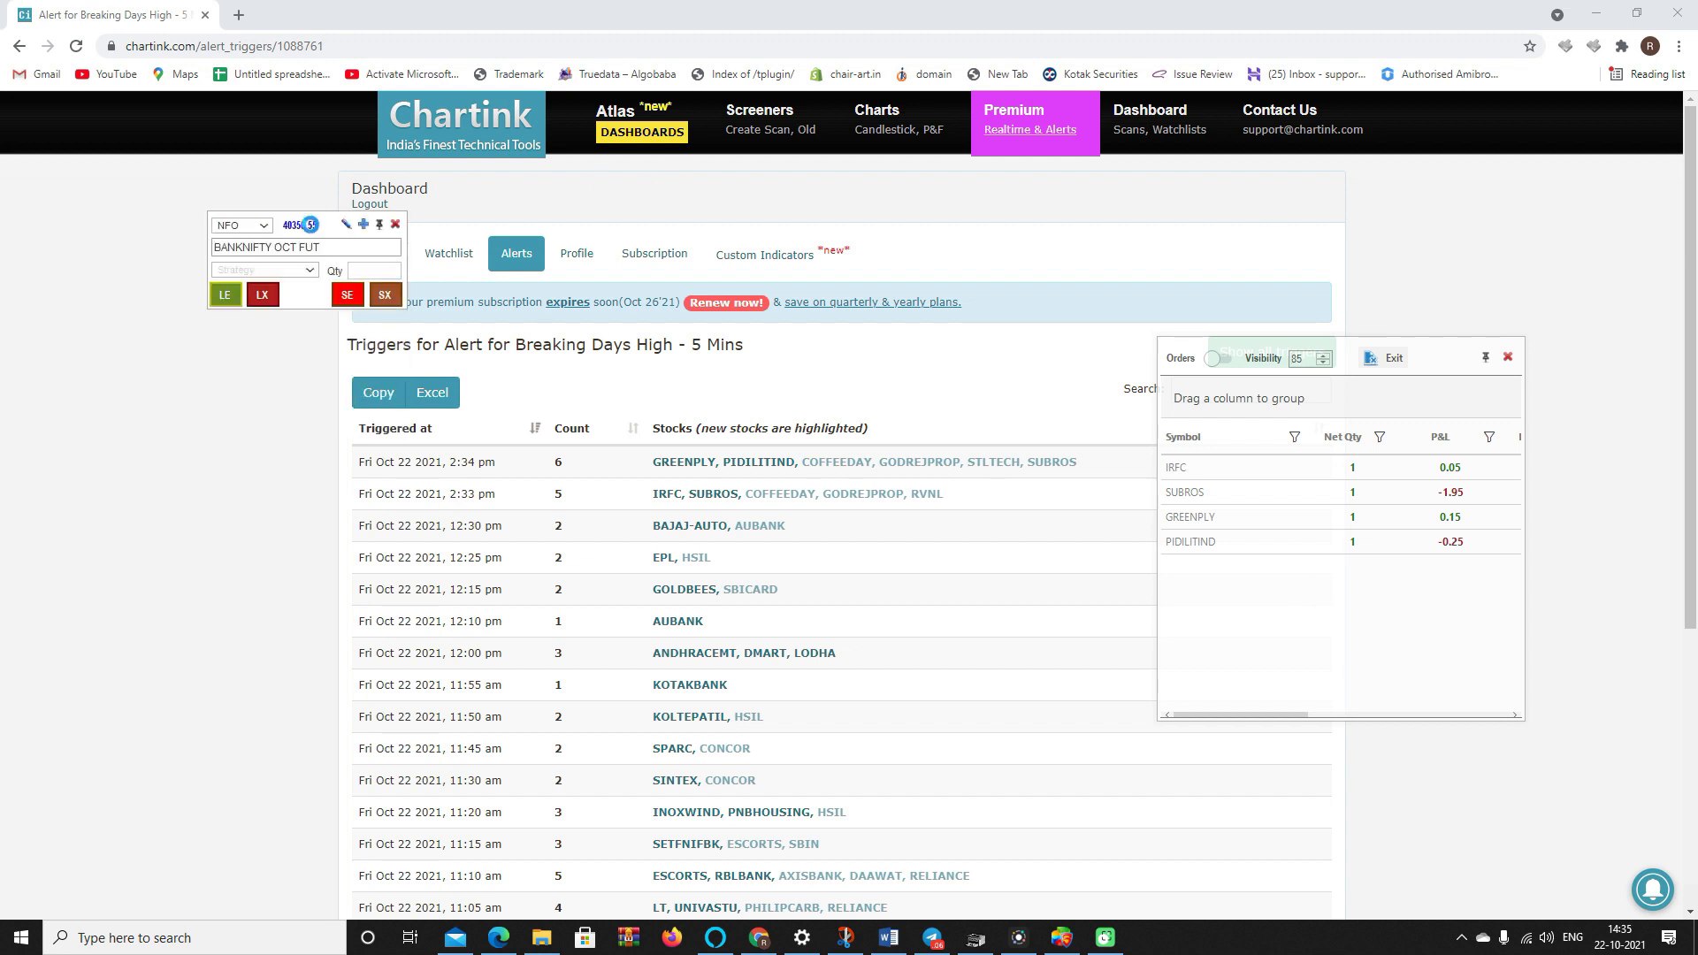
{"action": "left_click_drag", "start_coordinate": [309, 224], "coordinate": [666, 531]}
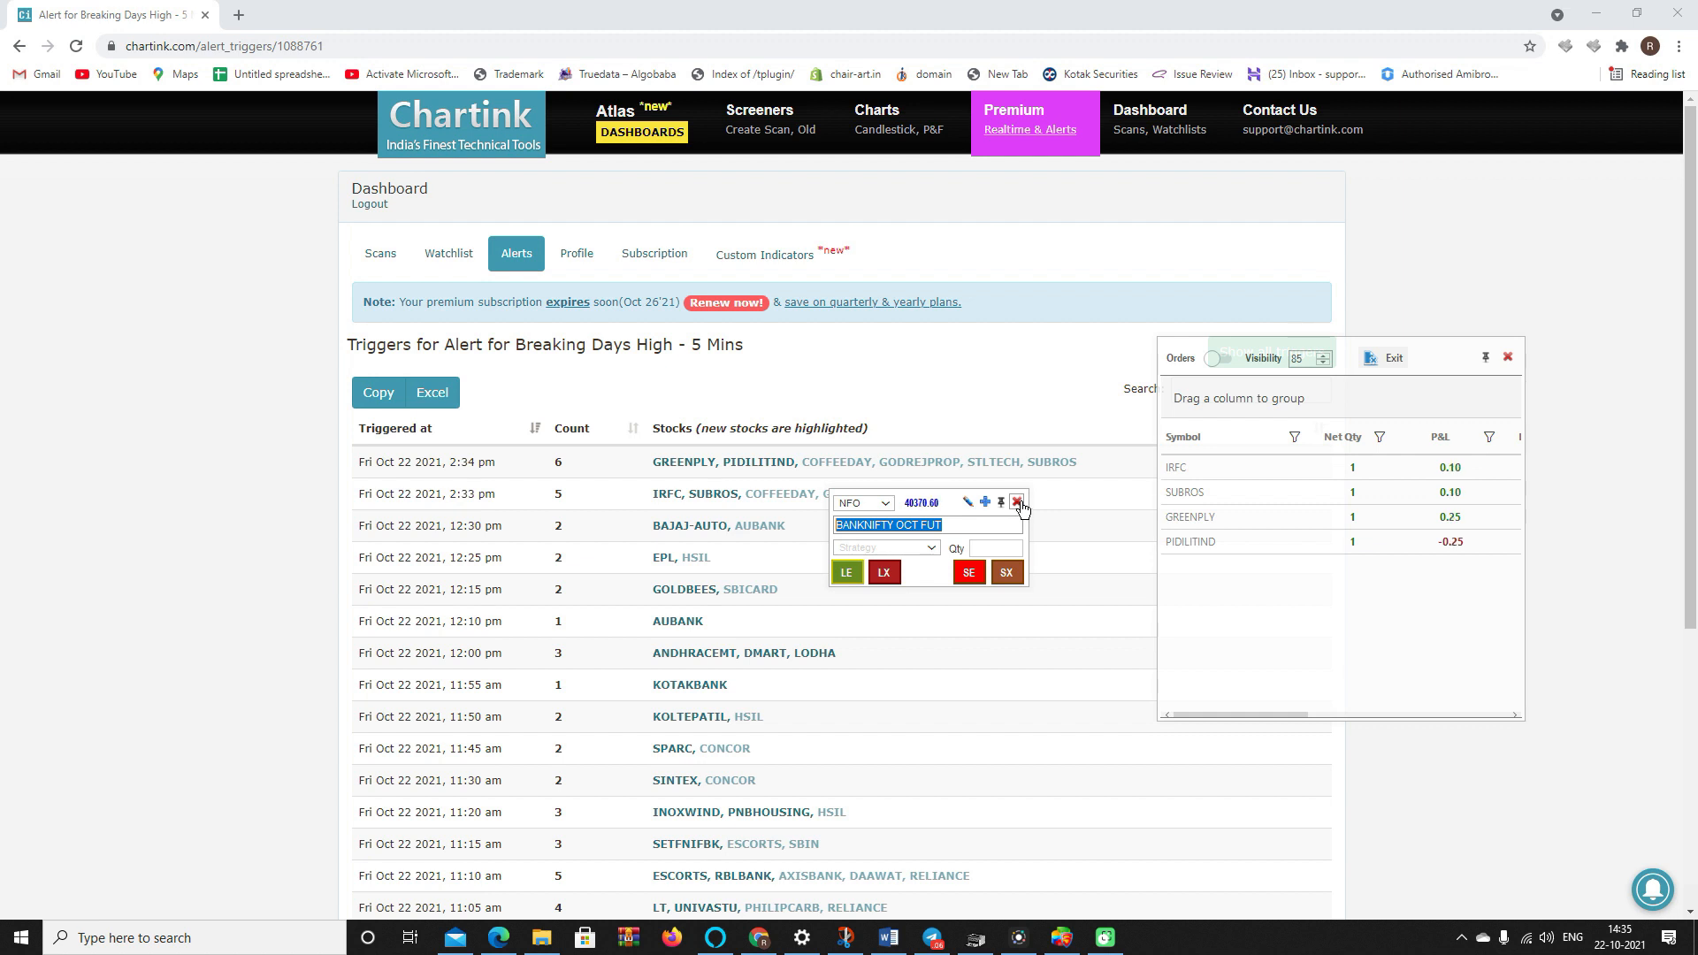
{"action": "left_click", "coordinate": [1018, 503]}
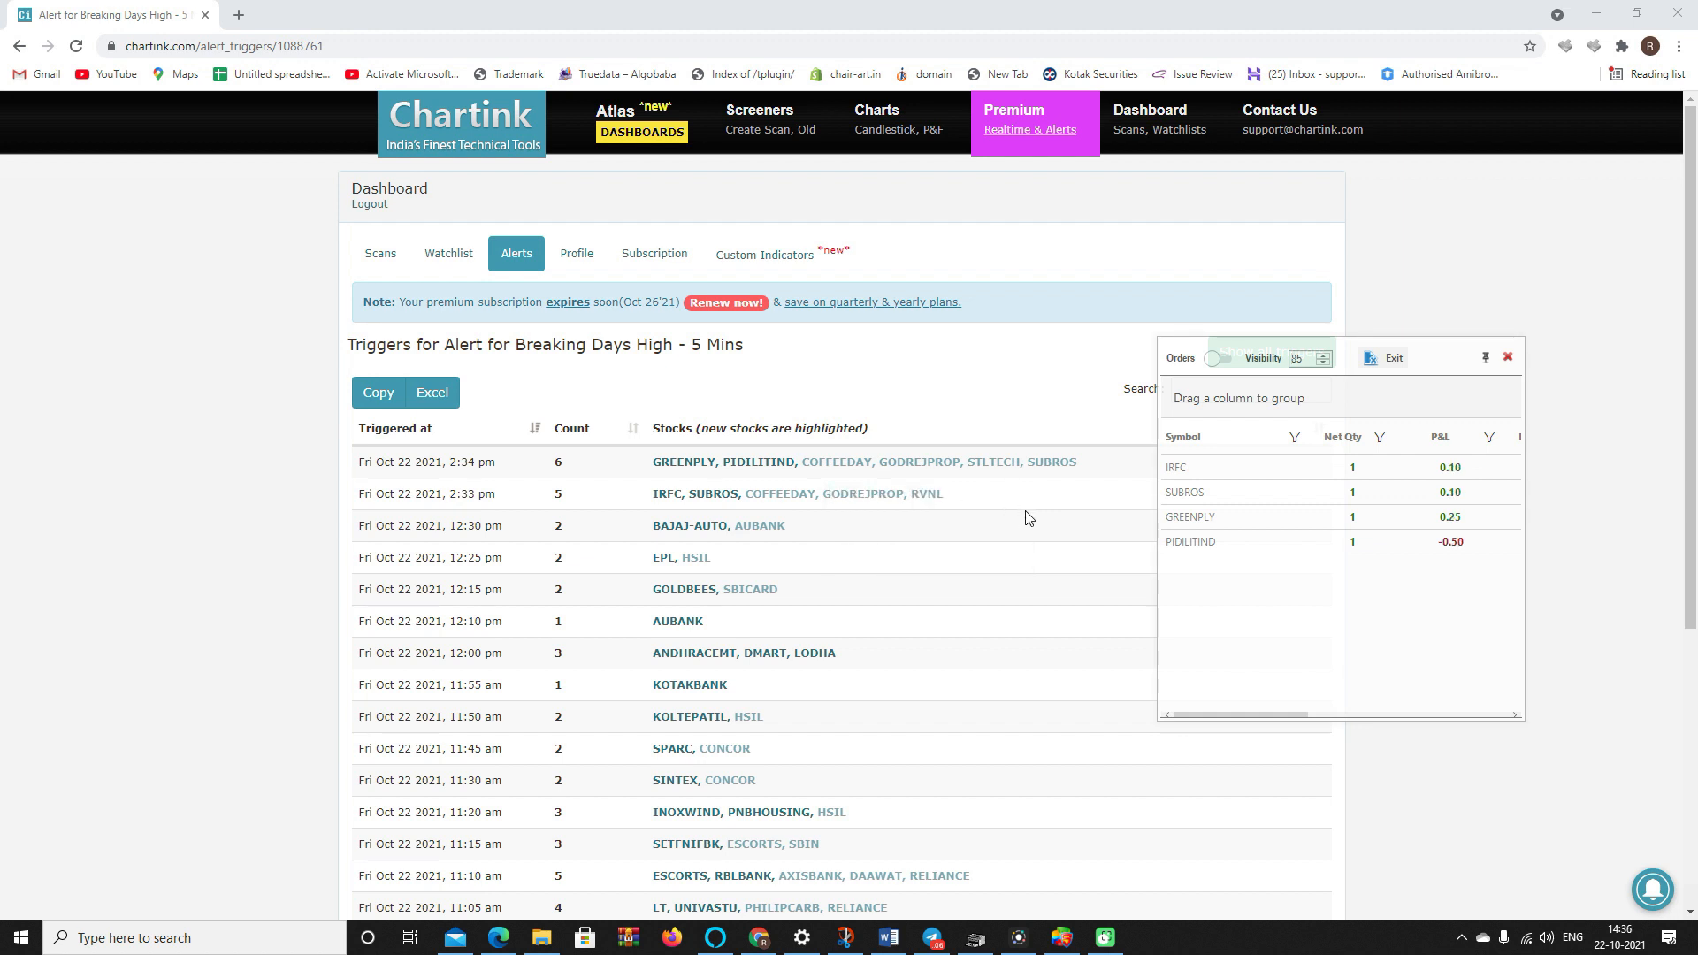
{"action": "left_click", "coordinate": [1059, 950]}
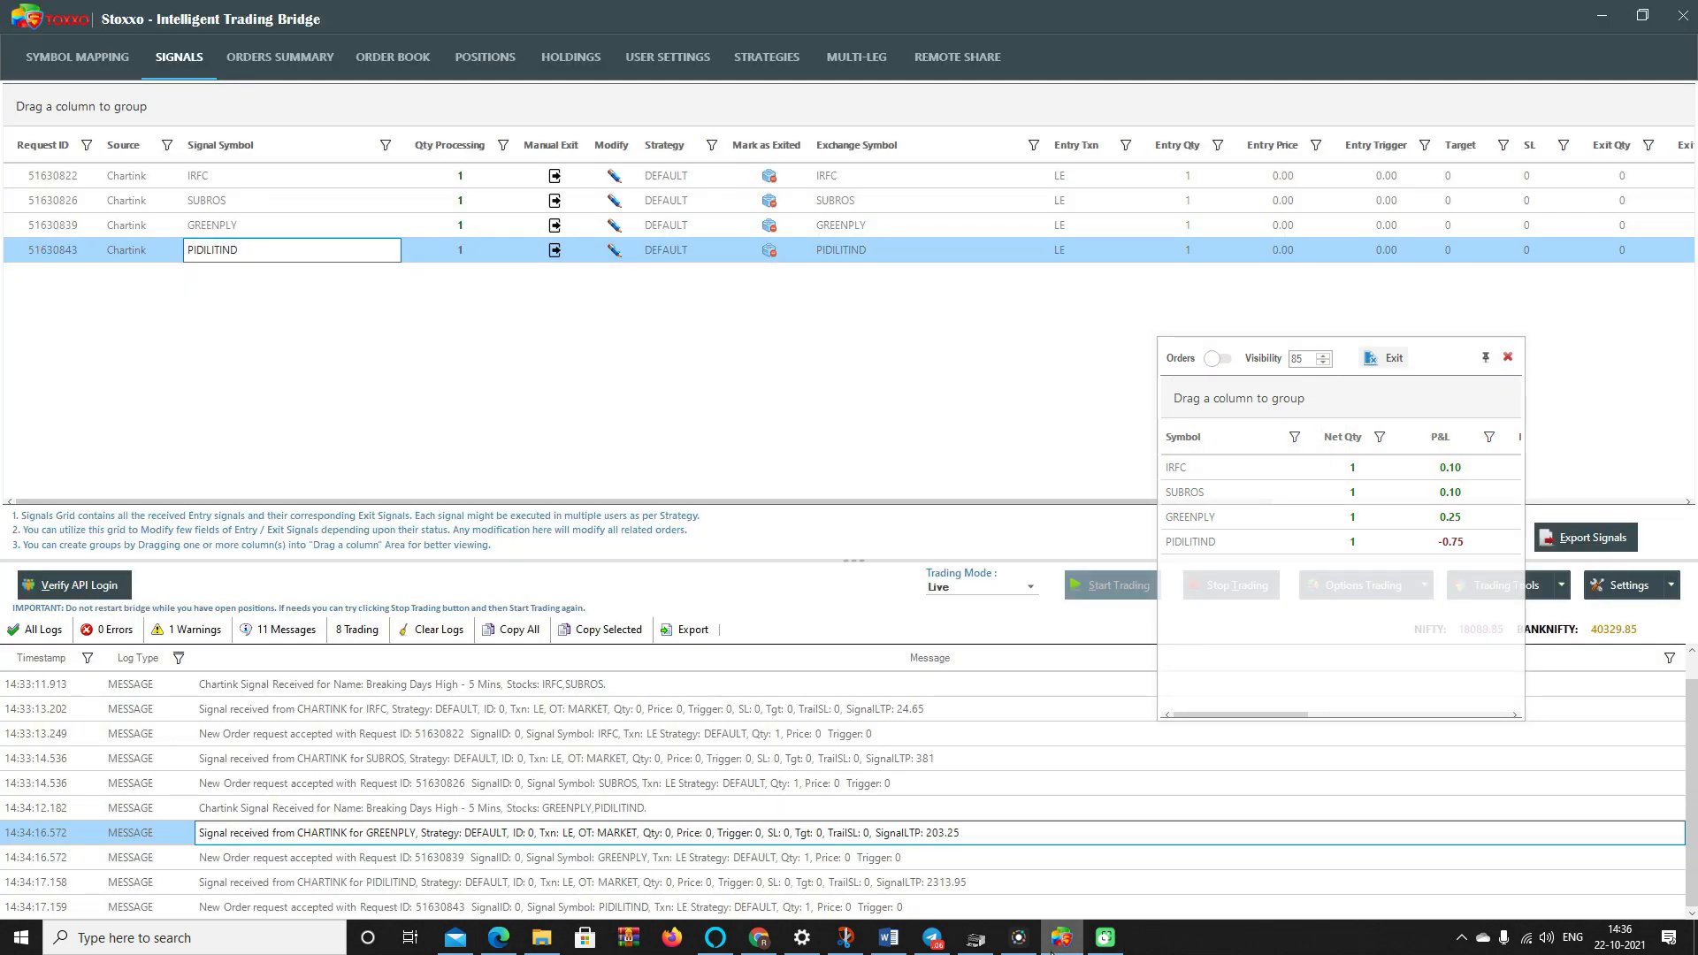